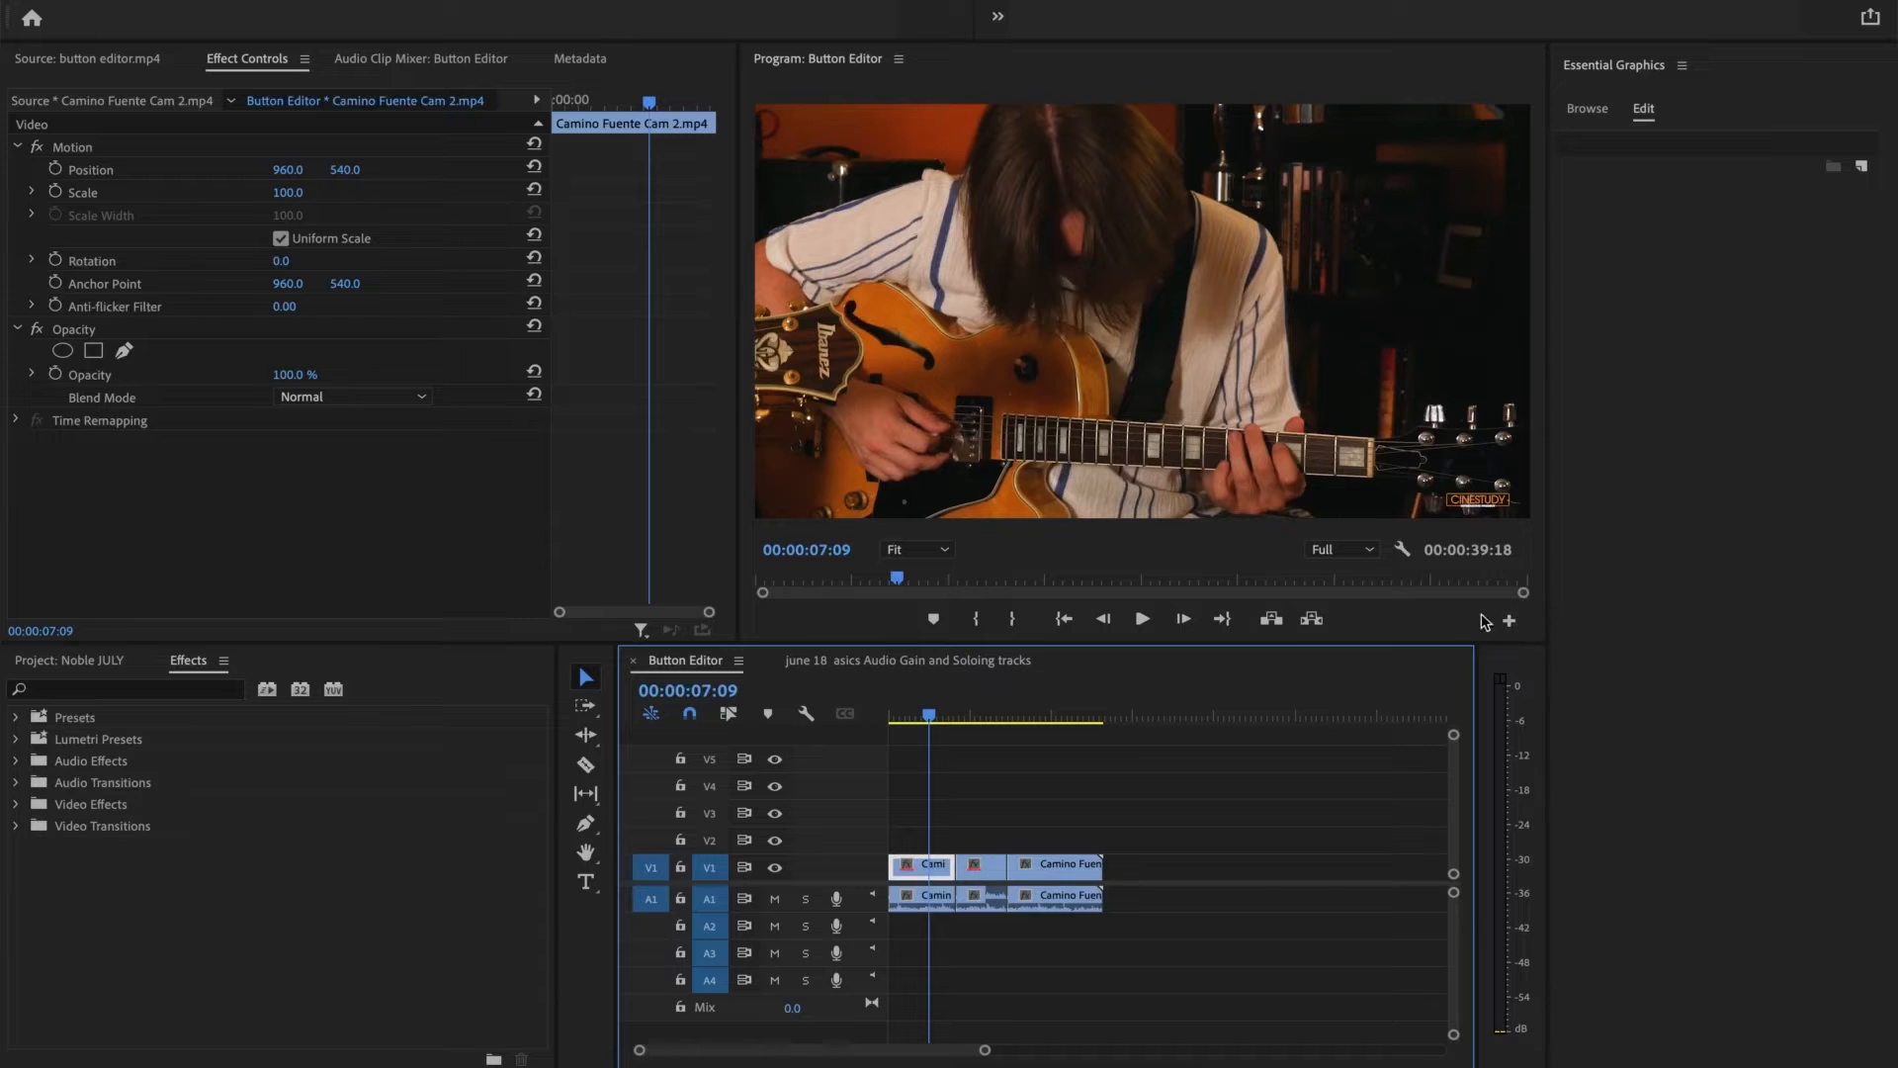
Add Export Frame, Toggle Multi-Camera View, Toggle Proxies, Safe Margins and Comparison View to the Program monitor's button bar
left_click(1507, 622)
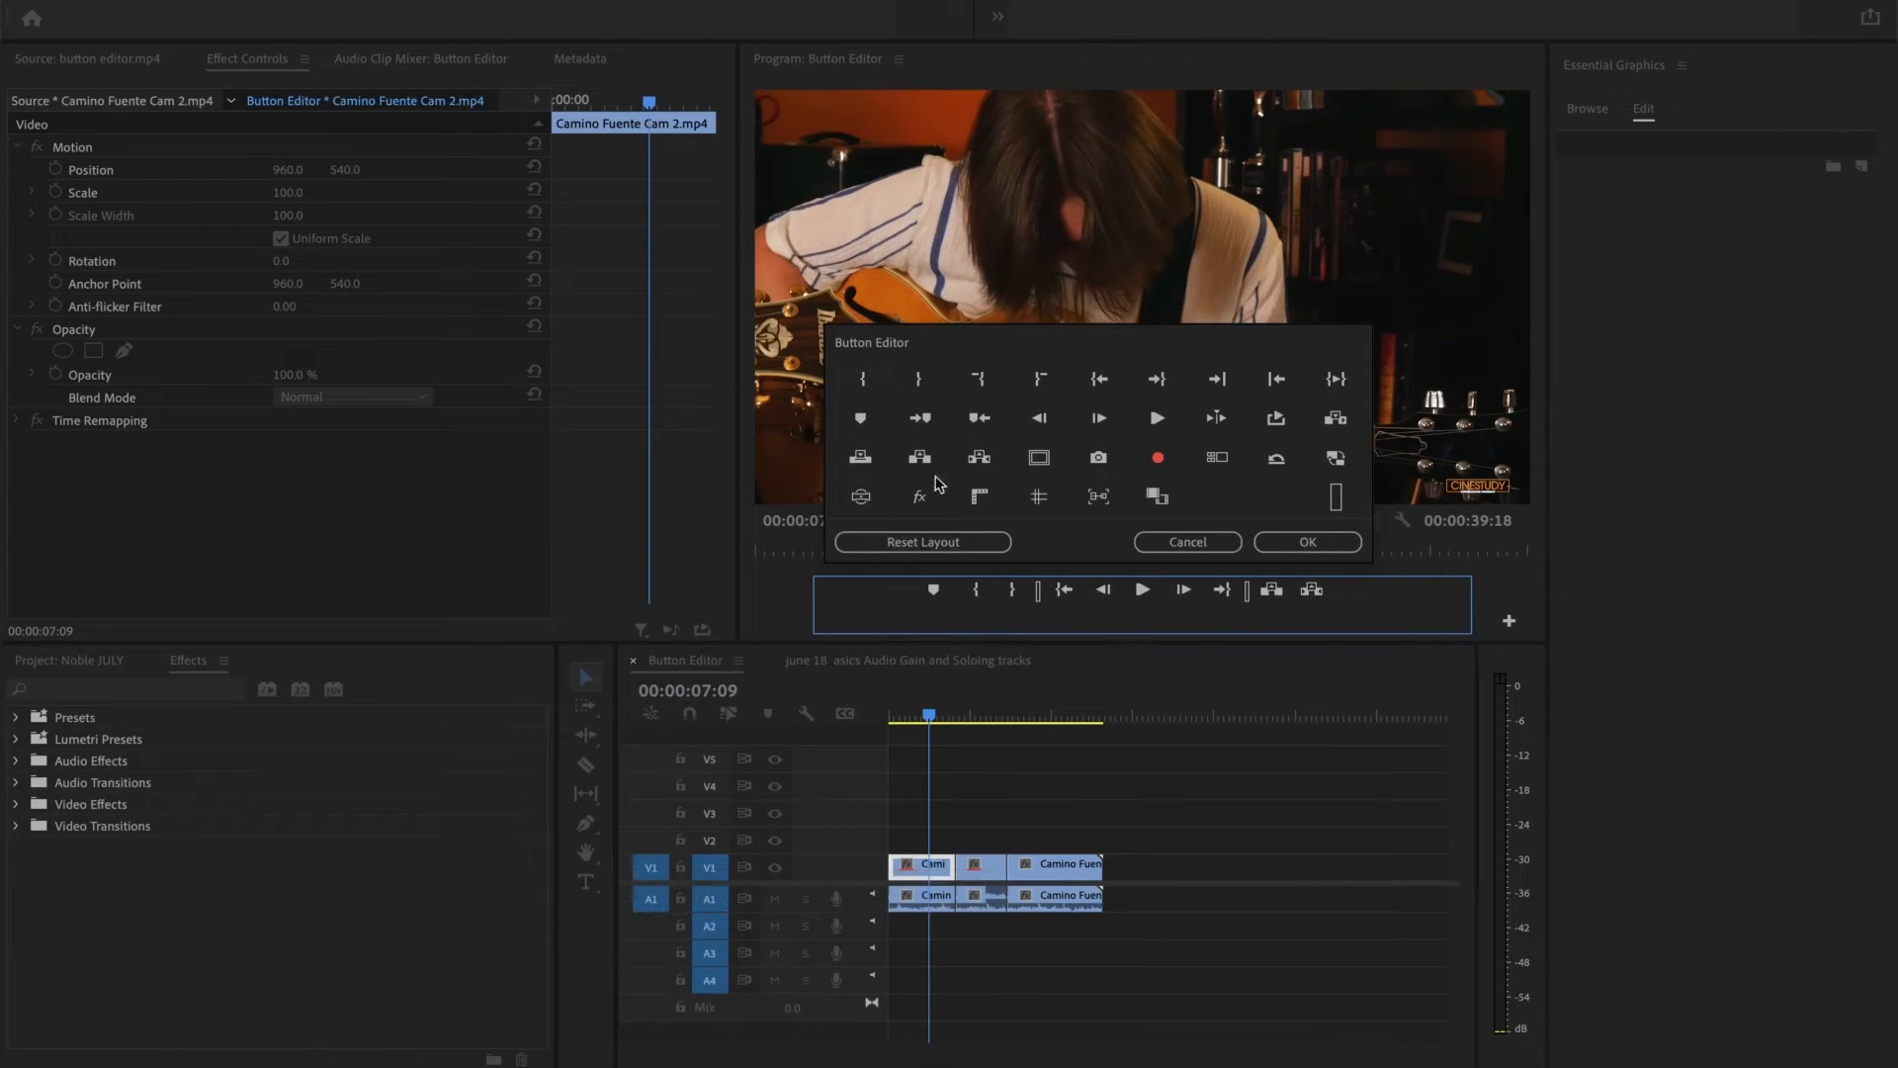
left_click_drag(1099, 456, 1002, 625)
left_click_drag(1224, 460, 1187, 625)
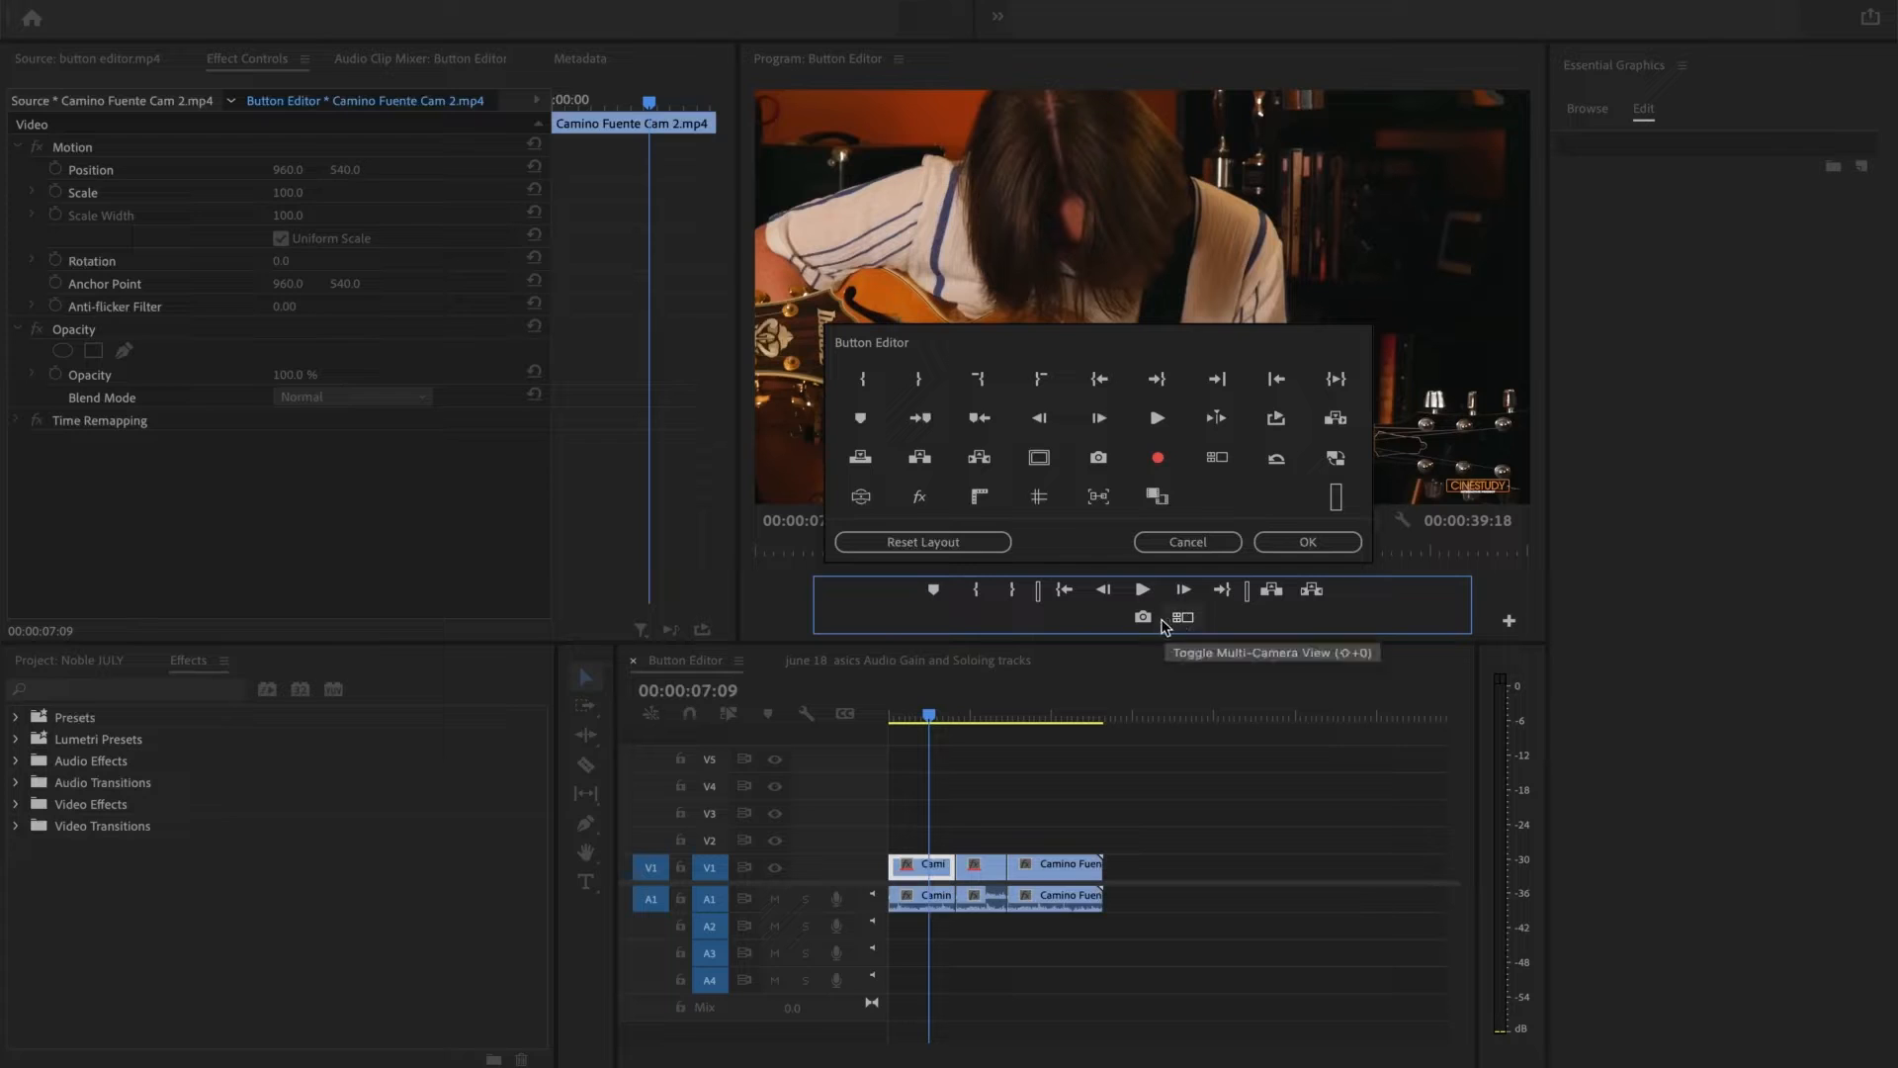
left_click_drag(1337, 463, 1219, 621)
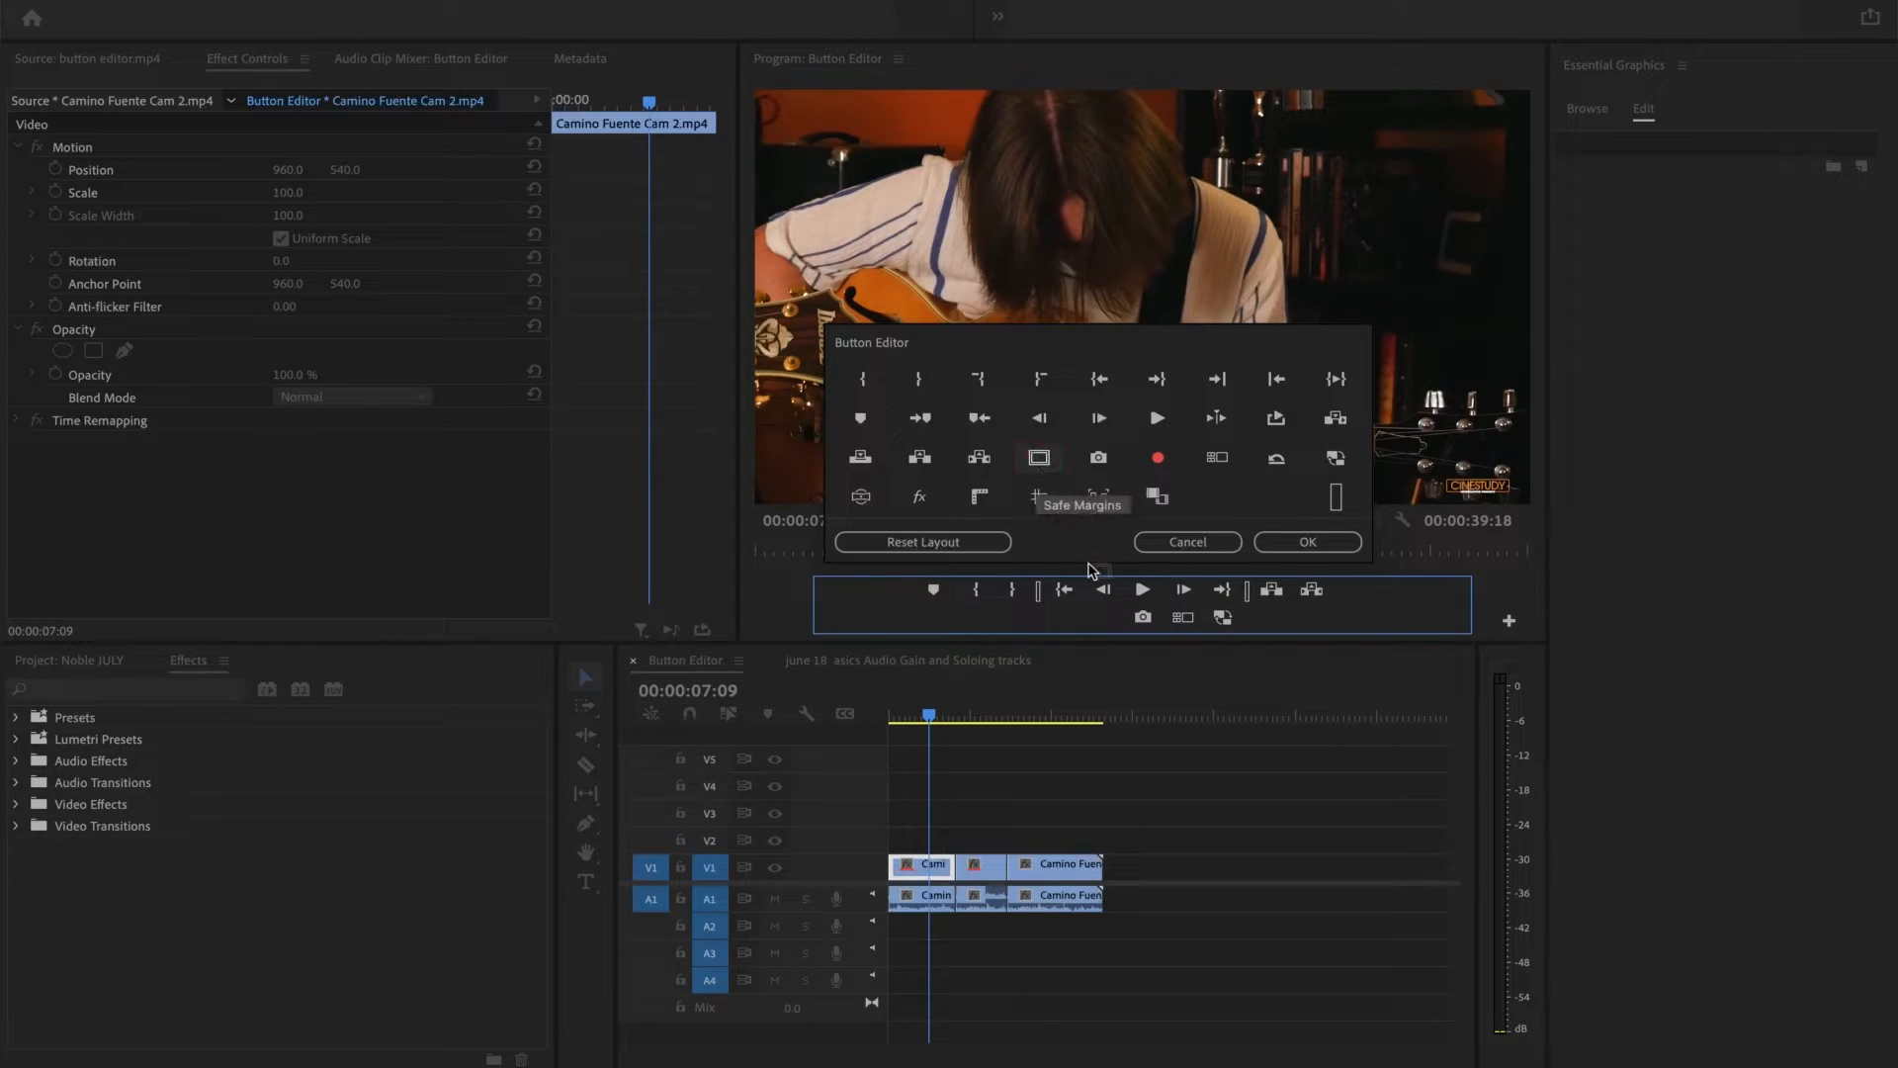
left_click_drag(1092, 570, 1106, 619)
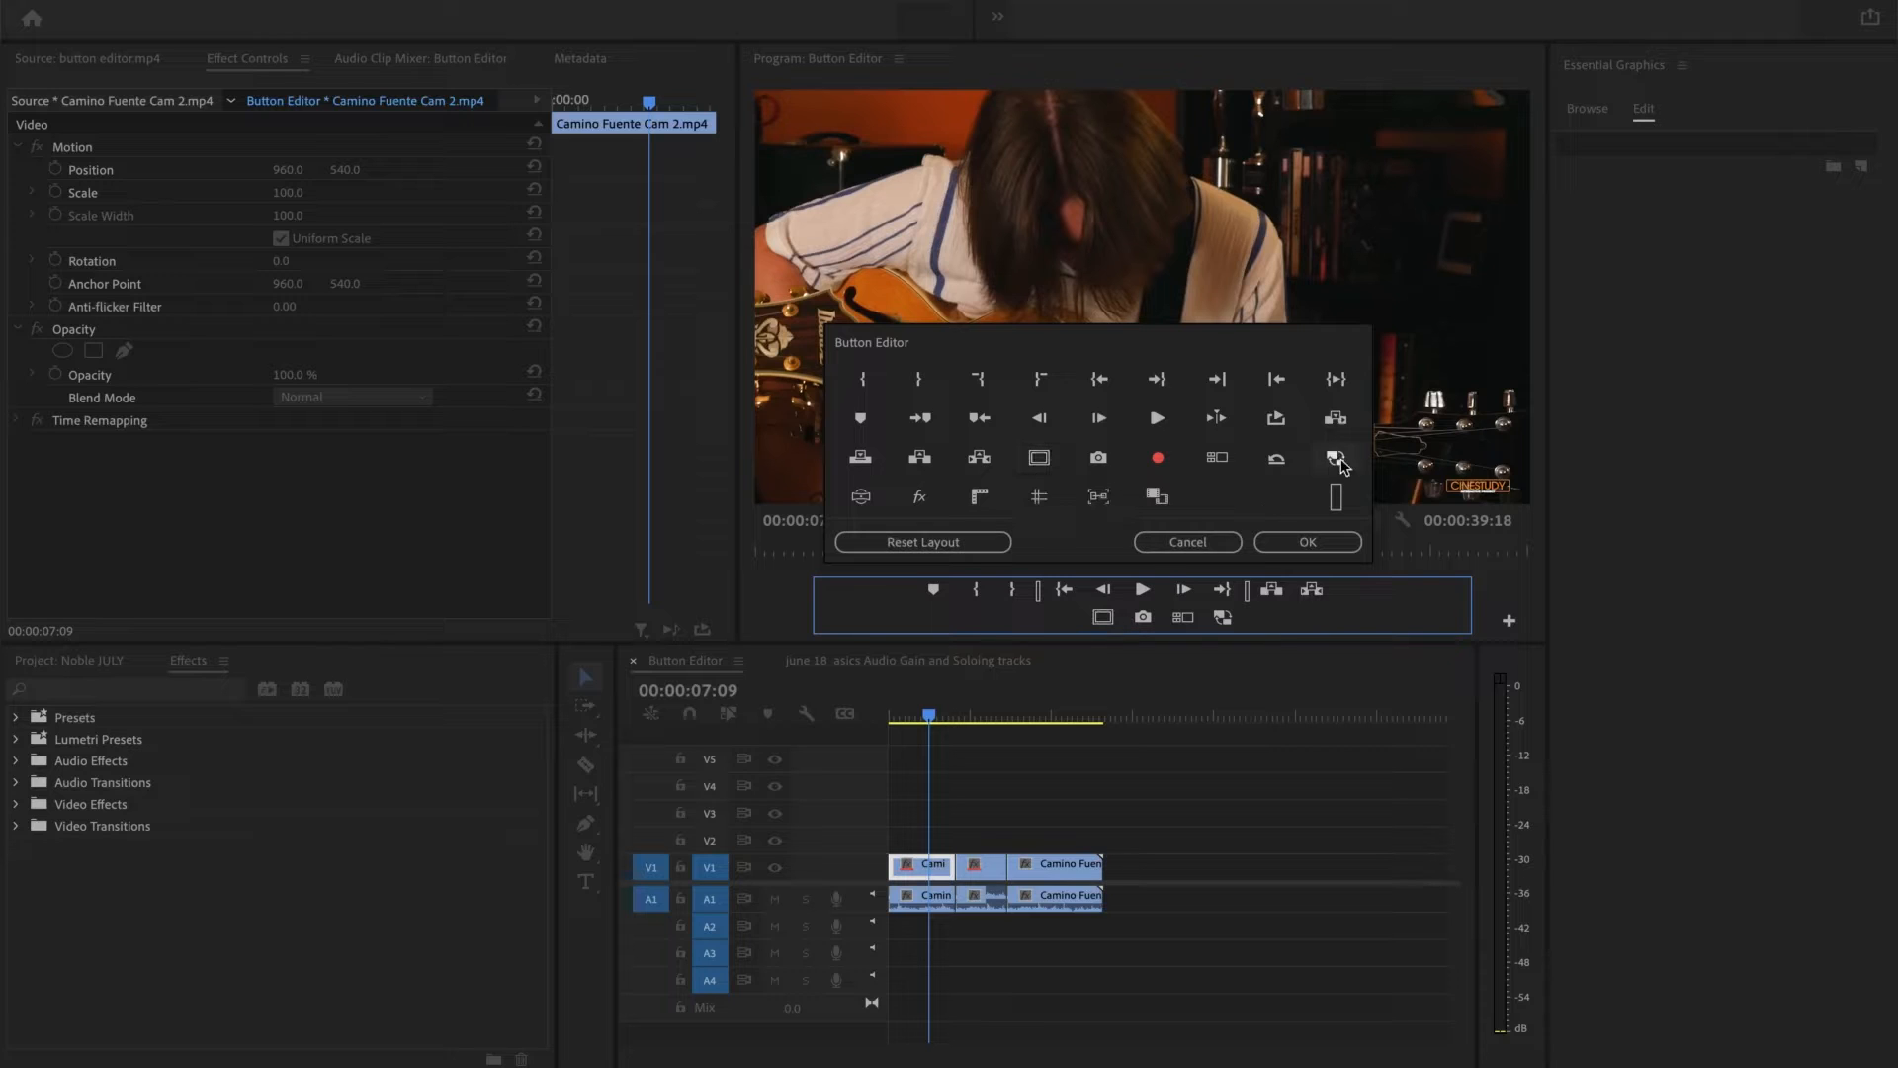
left_click_drag(1157, 496, 1262, 619)
left_click(1307, 542)
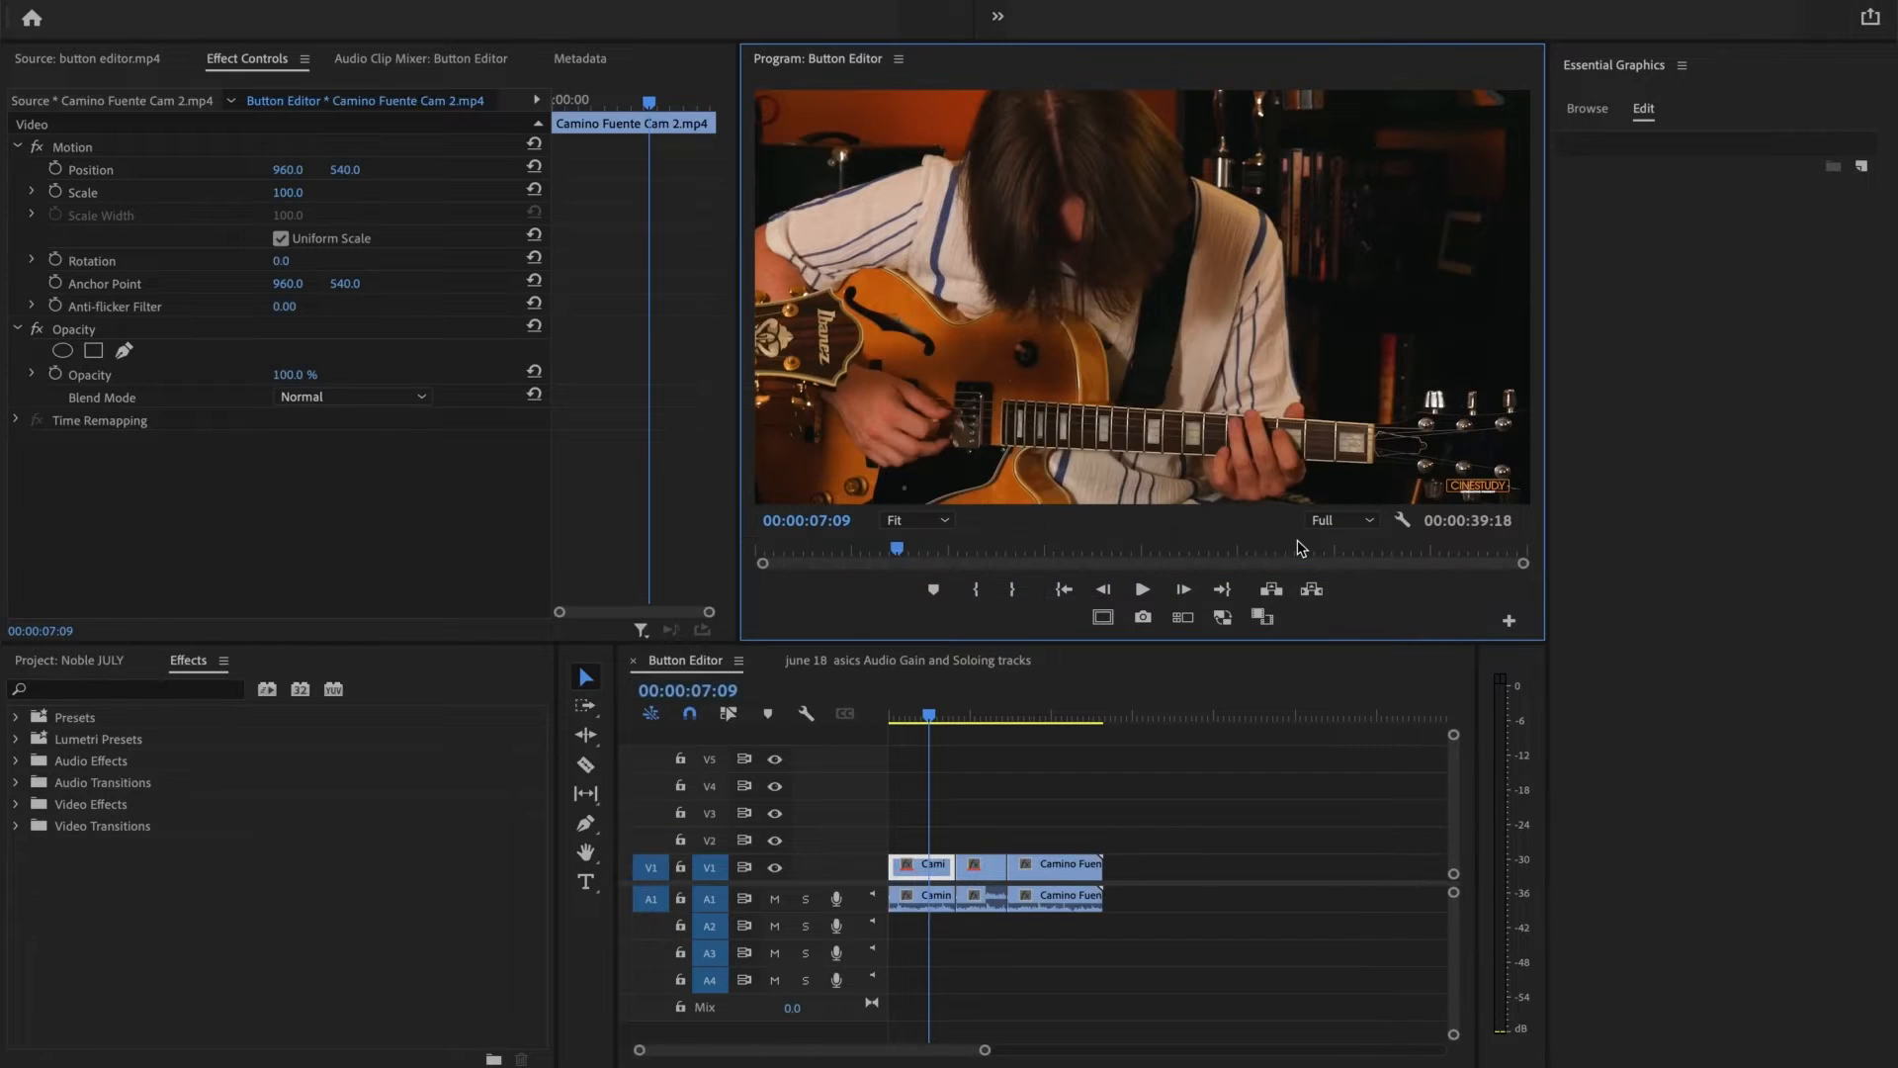
Add a sequence marker at 00:00:07:09 and undo it
left_click(933, 592)
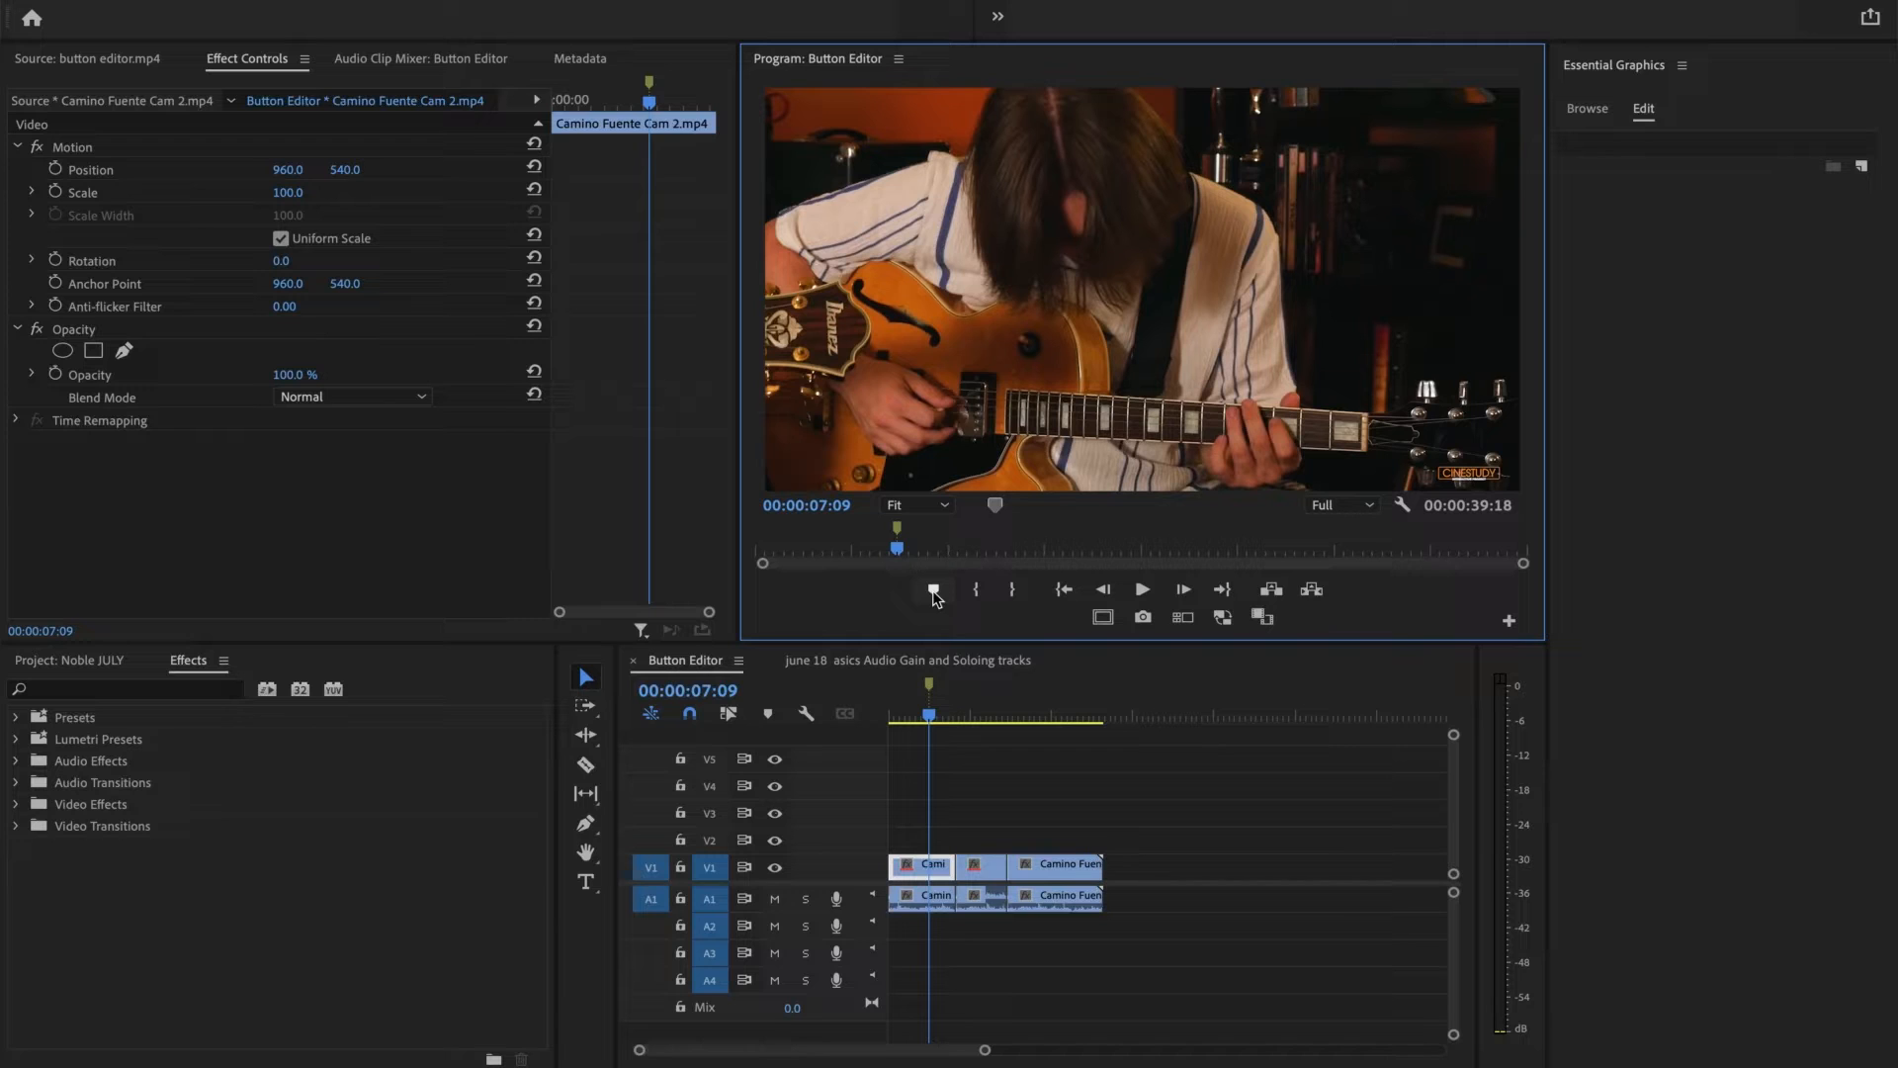
key("ctrl+z")
Mark the sequence's In point at 00:00:07:09 and its Out point at 00:00:14:22
left_click(976, 590)
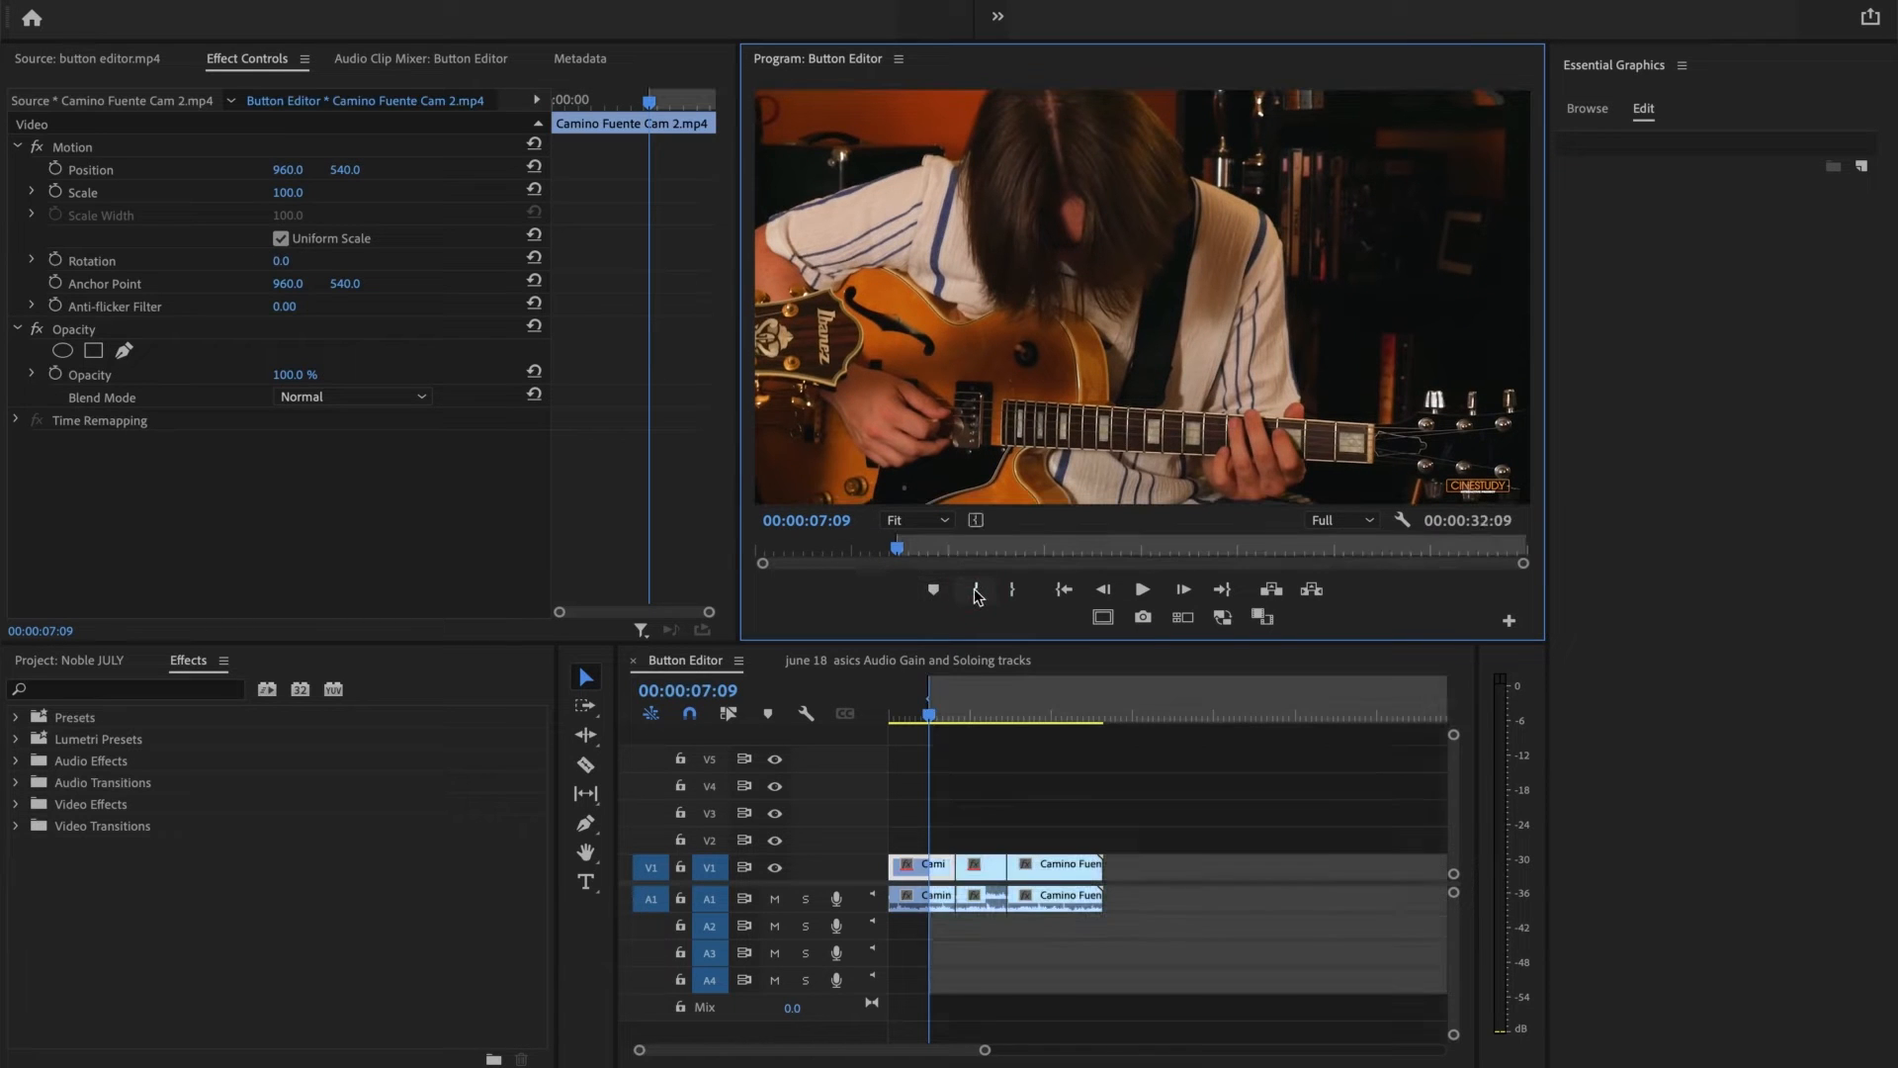
left_click_drag(950, 704, 970, 700)
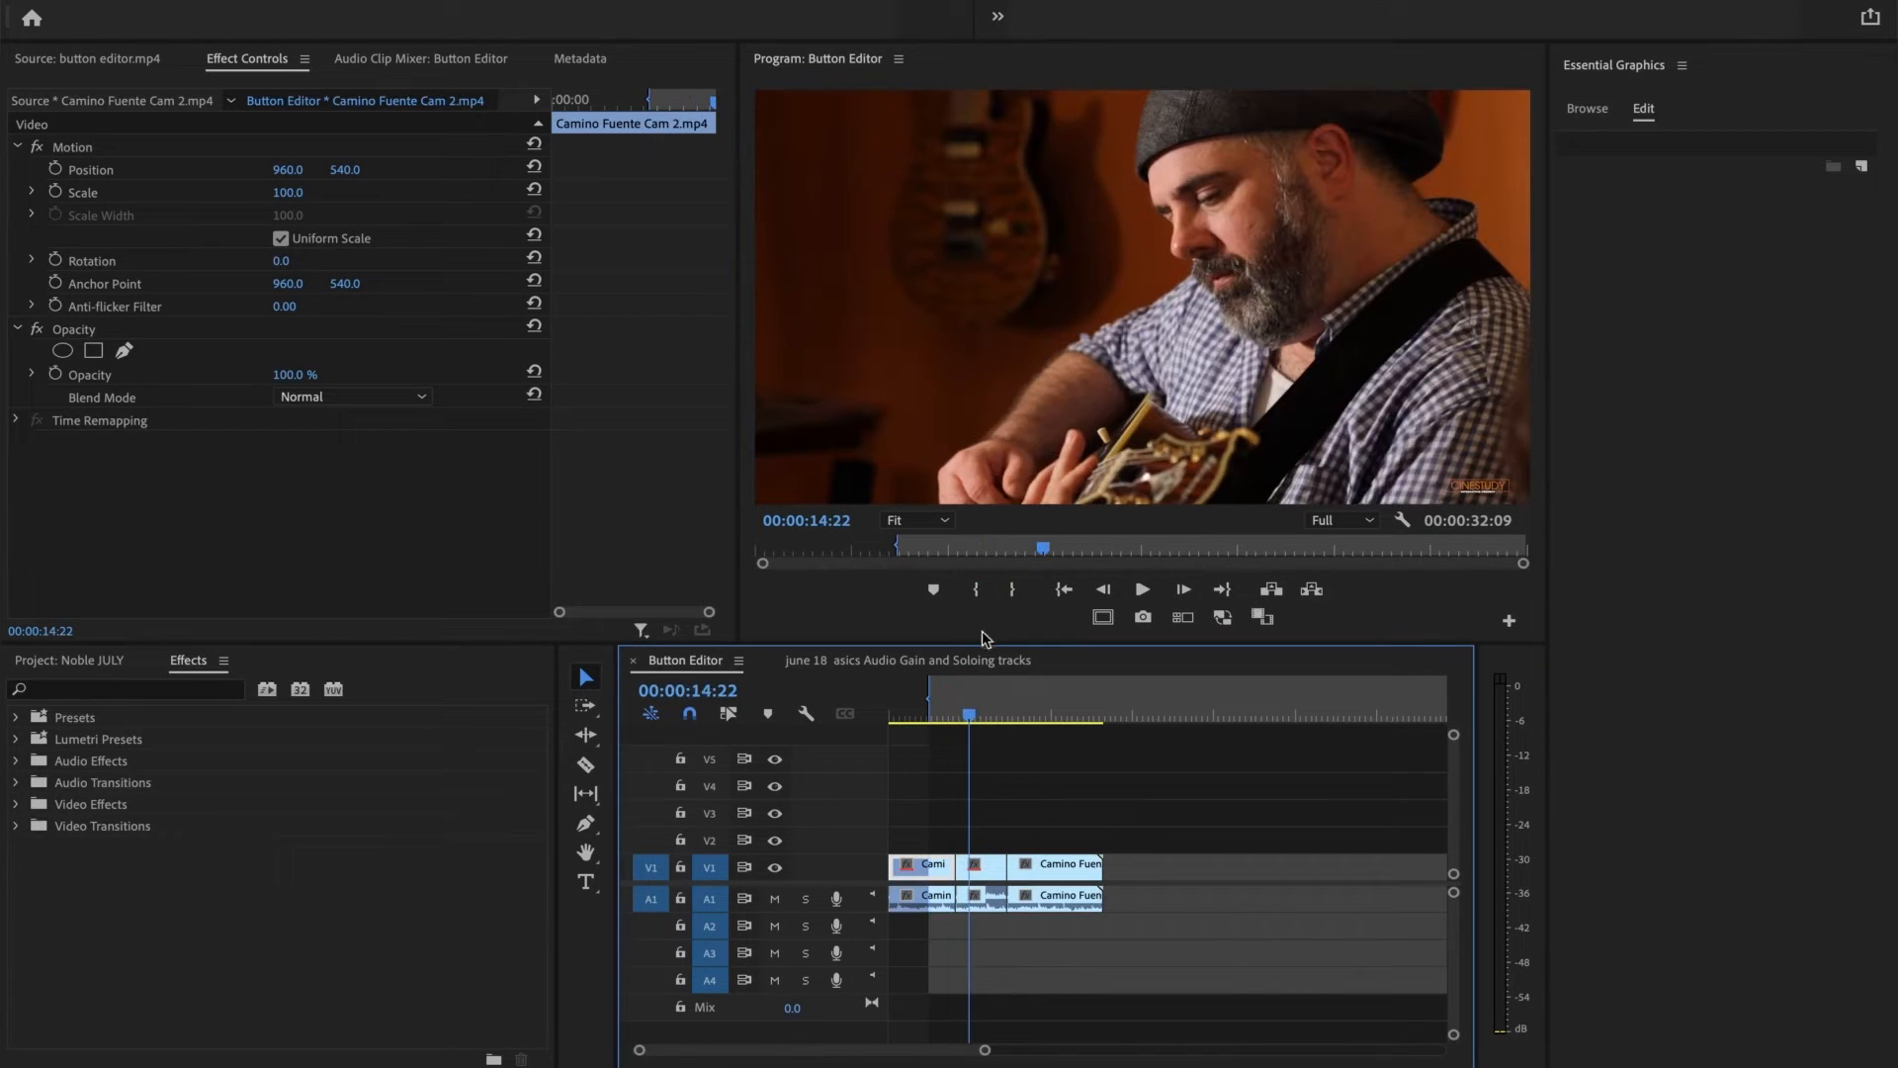
left_click(1011, 591)
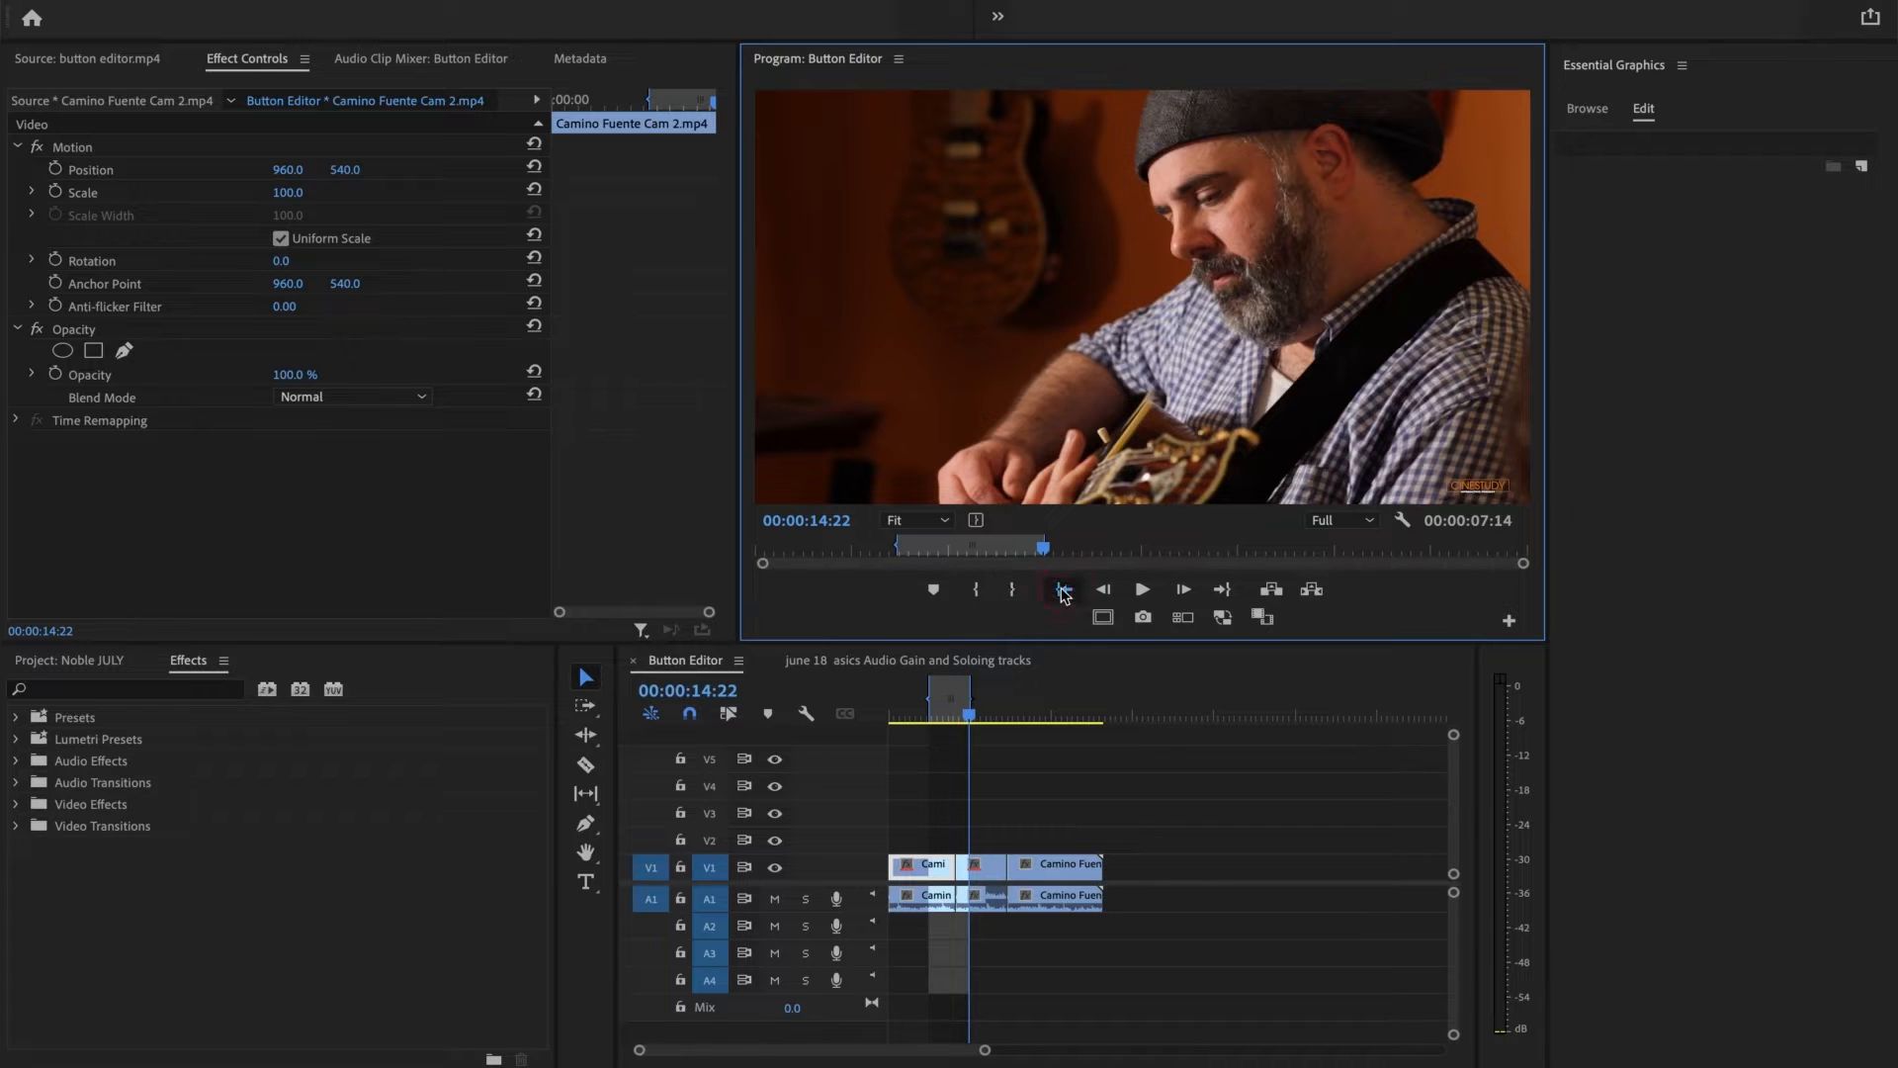
Jump to the In and Out points, and step backward and forward frame by frame near the Out point
left_click(1064, 590)
left_click(1224, 591)
left_click(1105, 590)
left_click(1105, 590)
left_click(1104, 590)
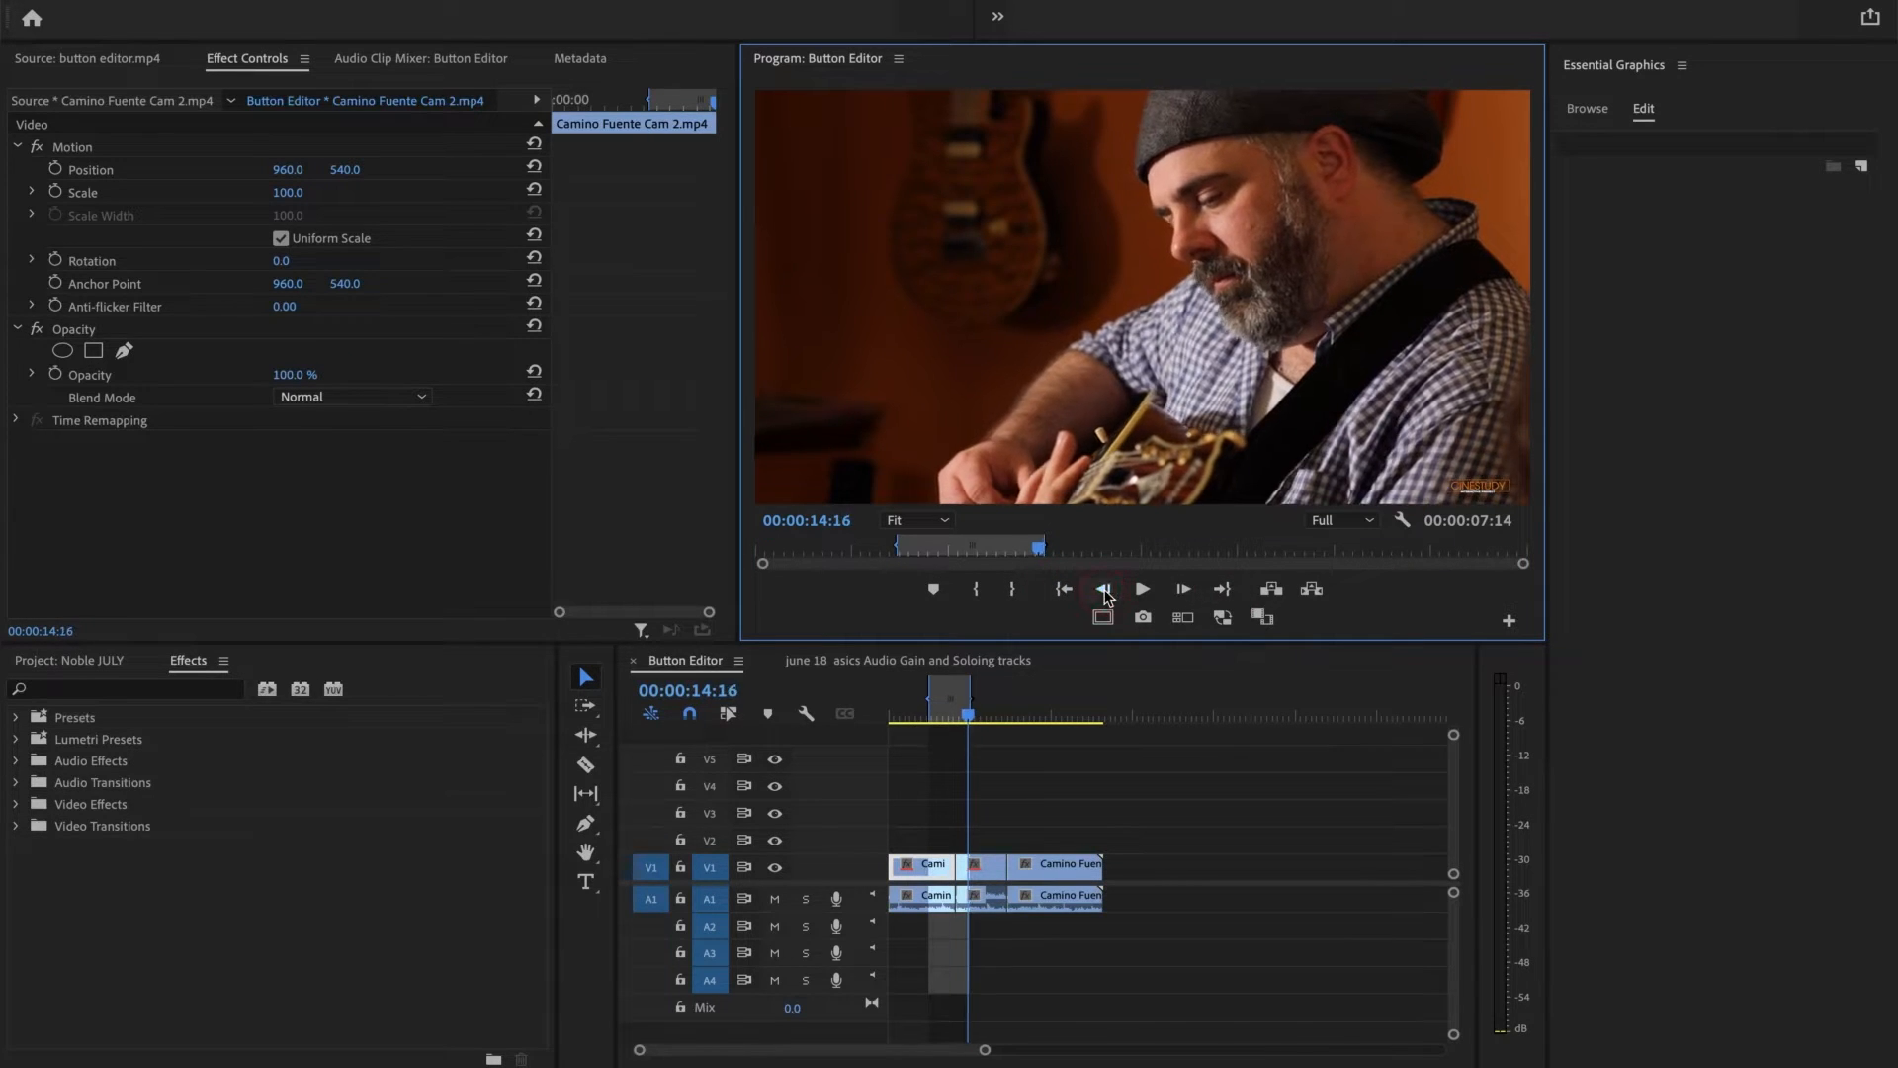
left_click(1105, 592)
left_click(1105, 592)
left_click(1104, 593)
left_click(1105, 592)
left_click(1185, 591)
left_click(1184, 591)
left_click(1184, 591)
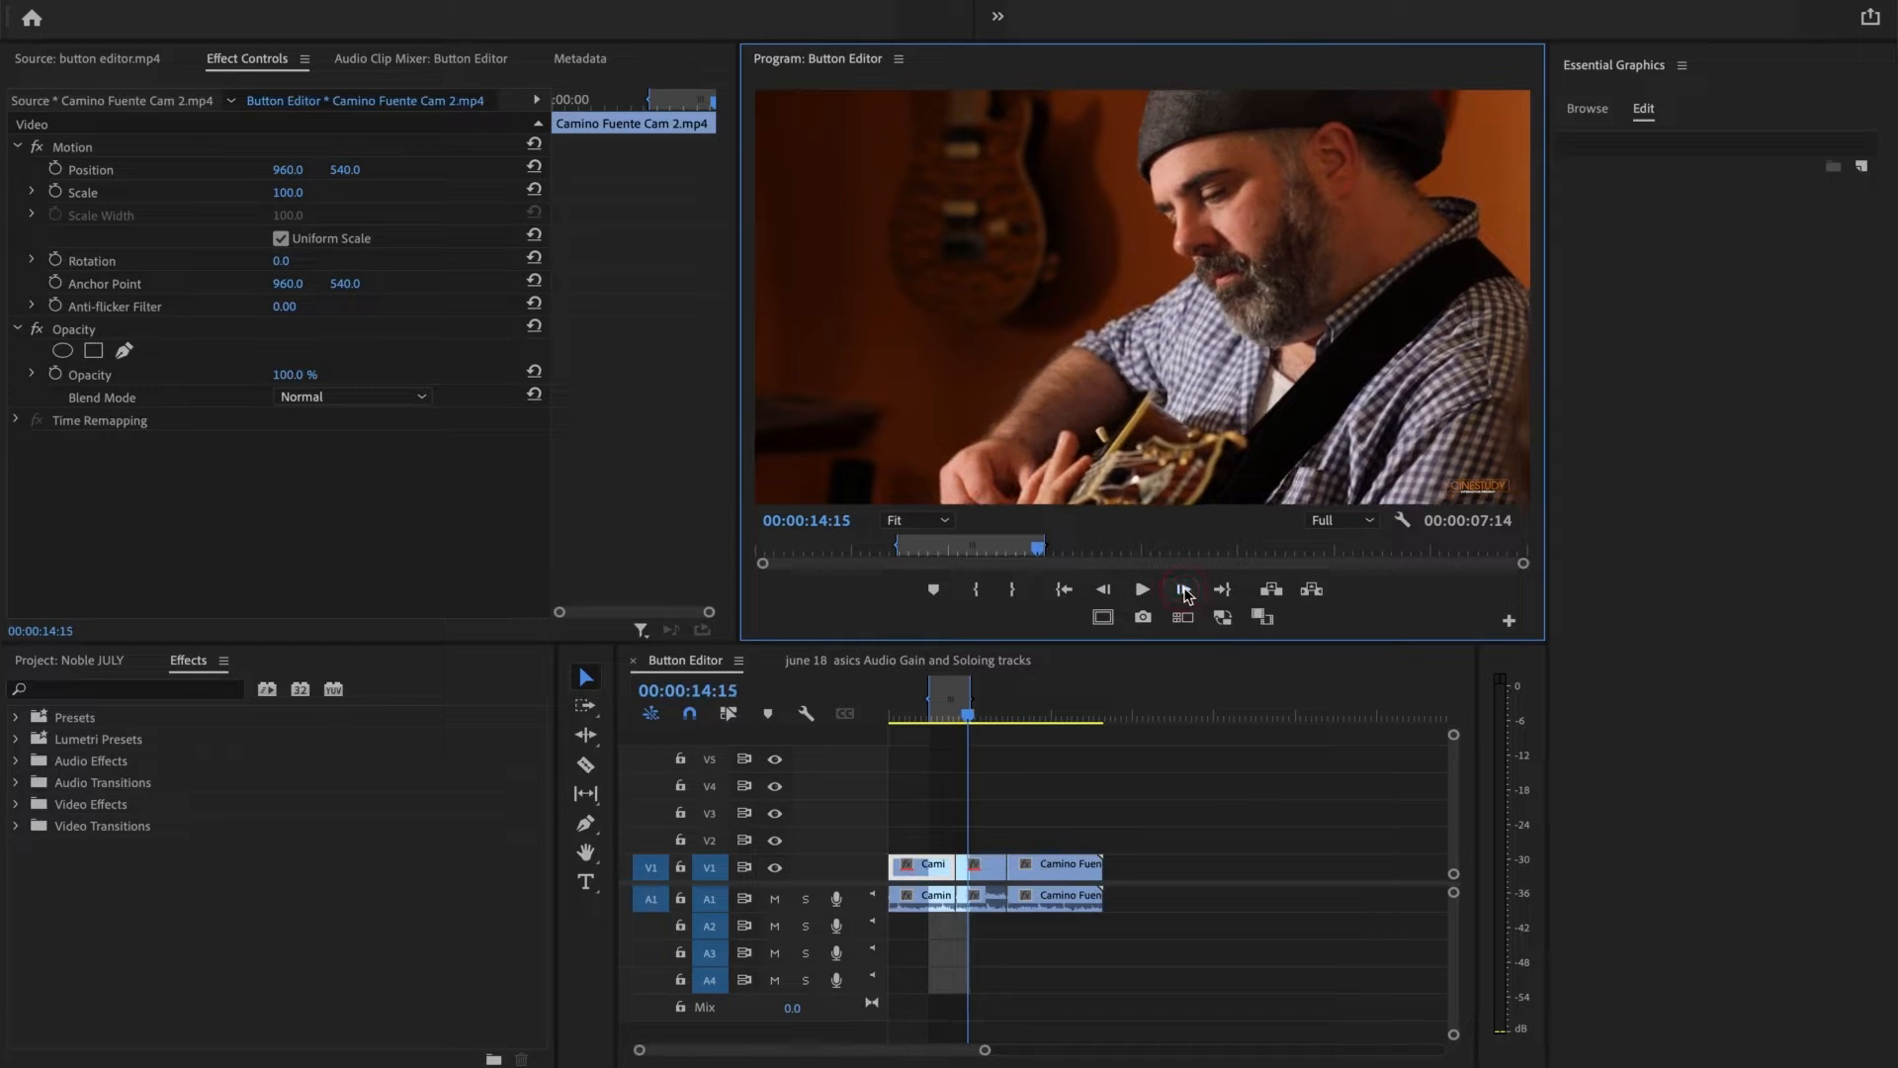
left_click(1185, 591)
left_click(1185, 592)
left_click(1184, 591)
Play part of the marked range and stop at 00:00:09:22
left_click(1144, 590)
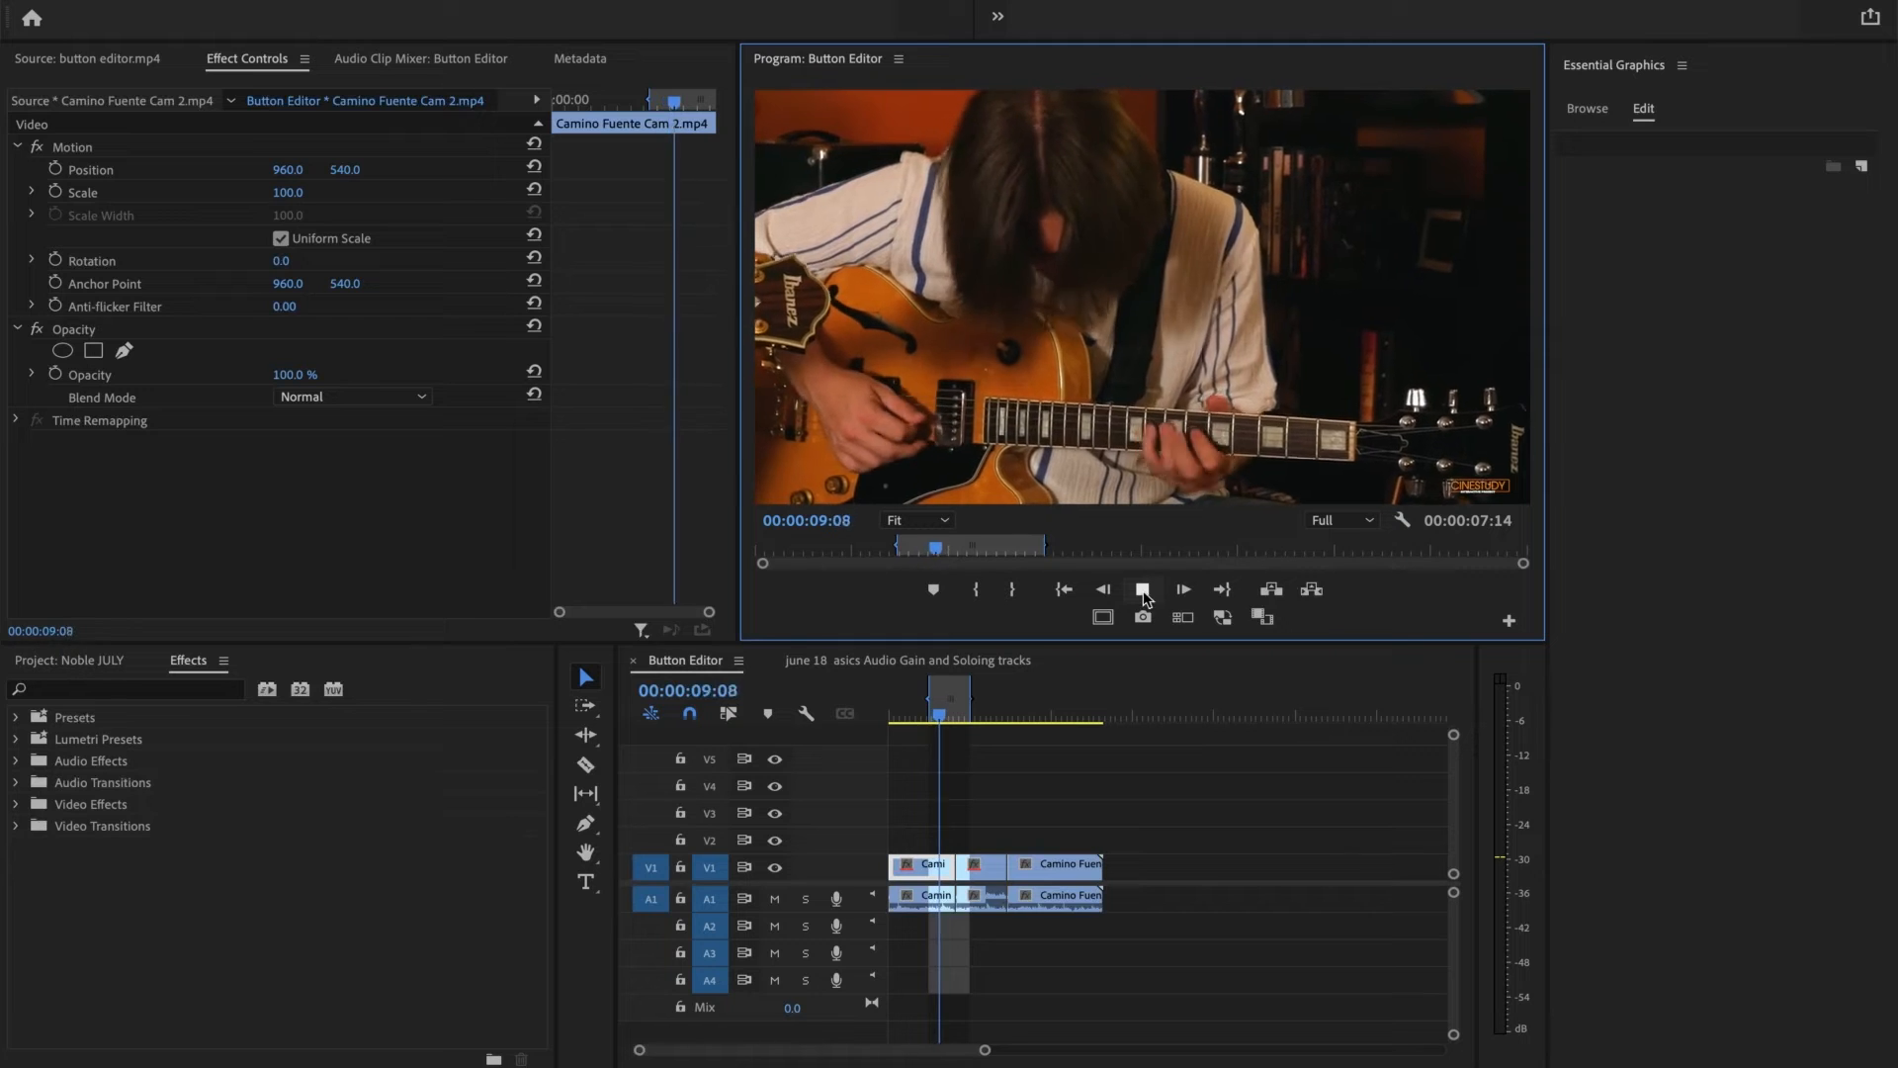
left_click(1144, 592)
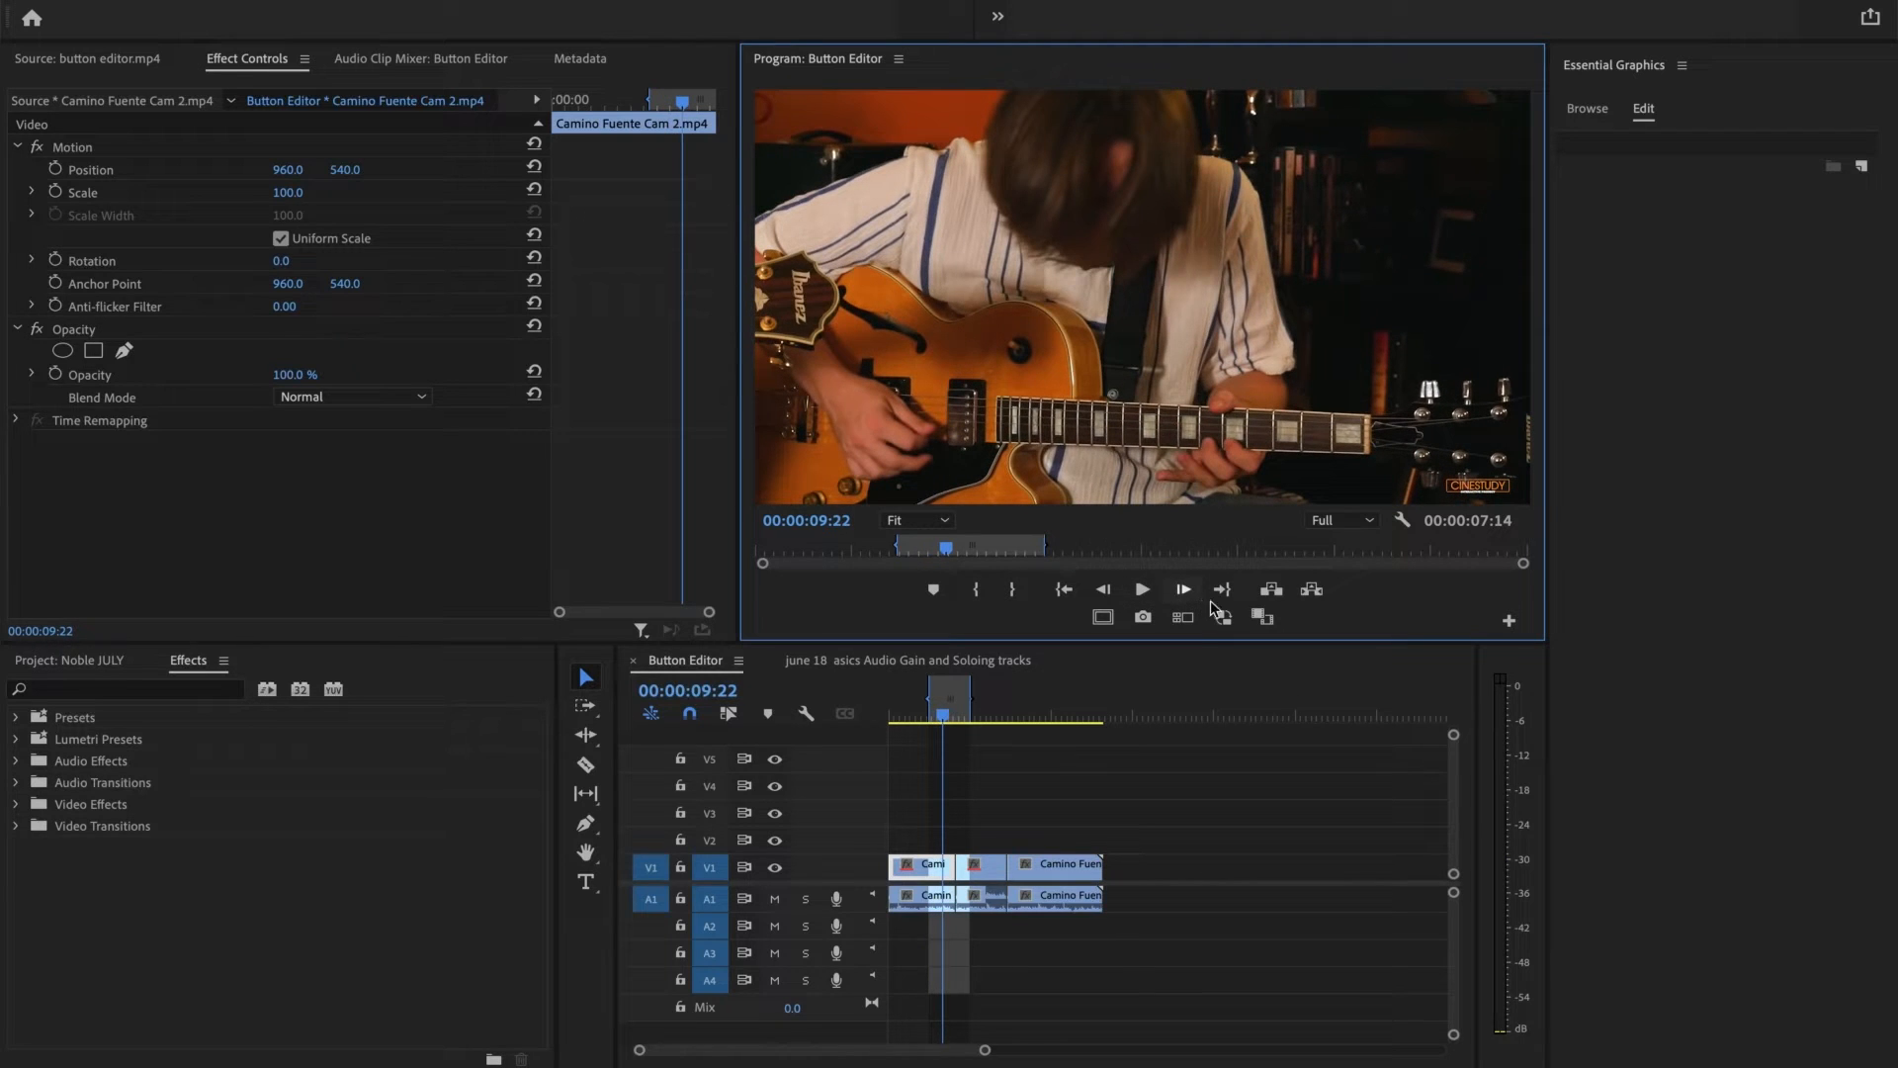
Try Lift on the range between the In and Out points twice, undoing it each time
left_click(1272, 591)
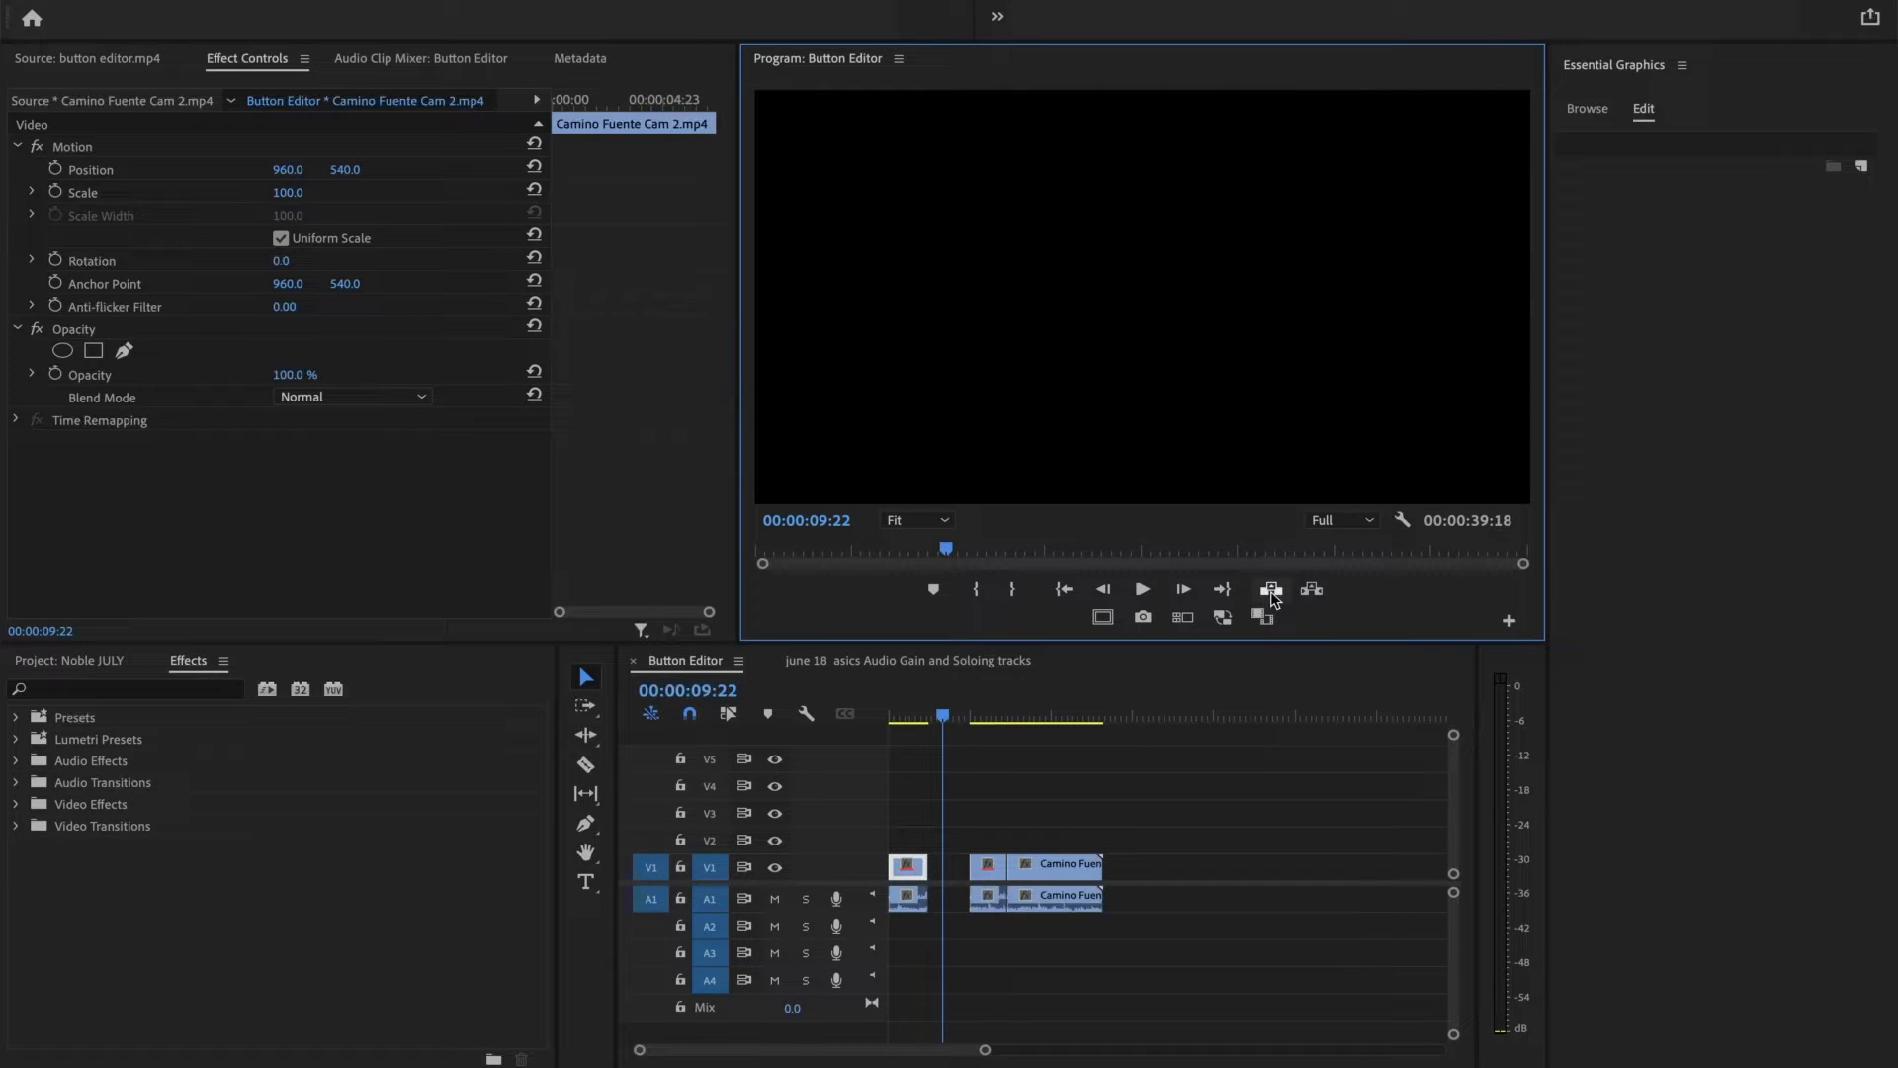
key("ctrl+z")
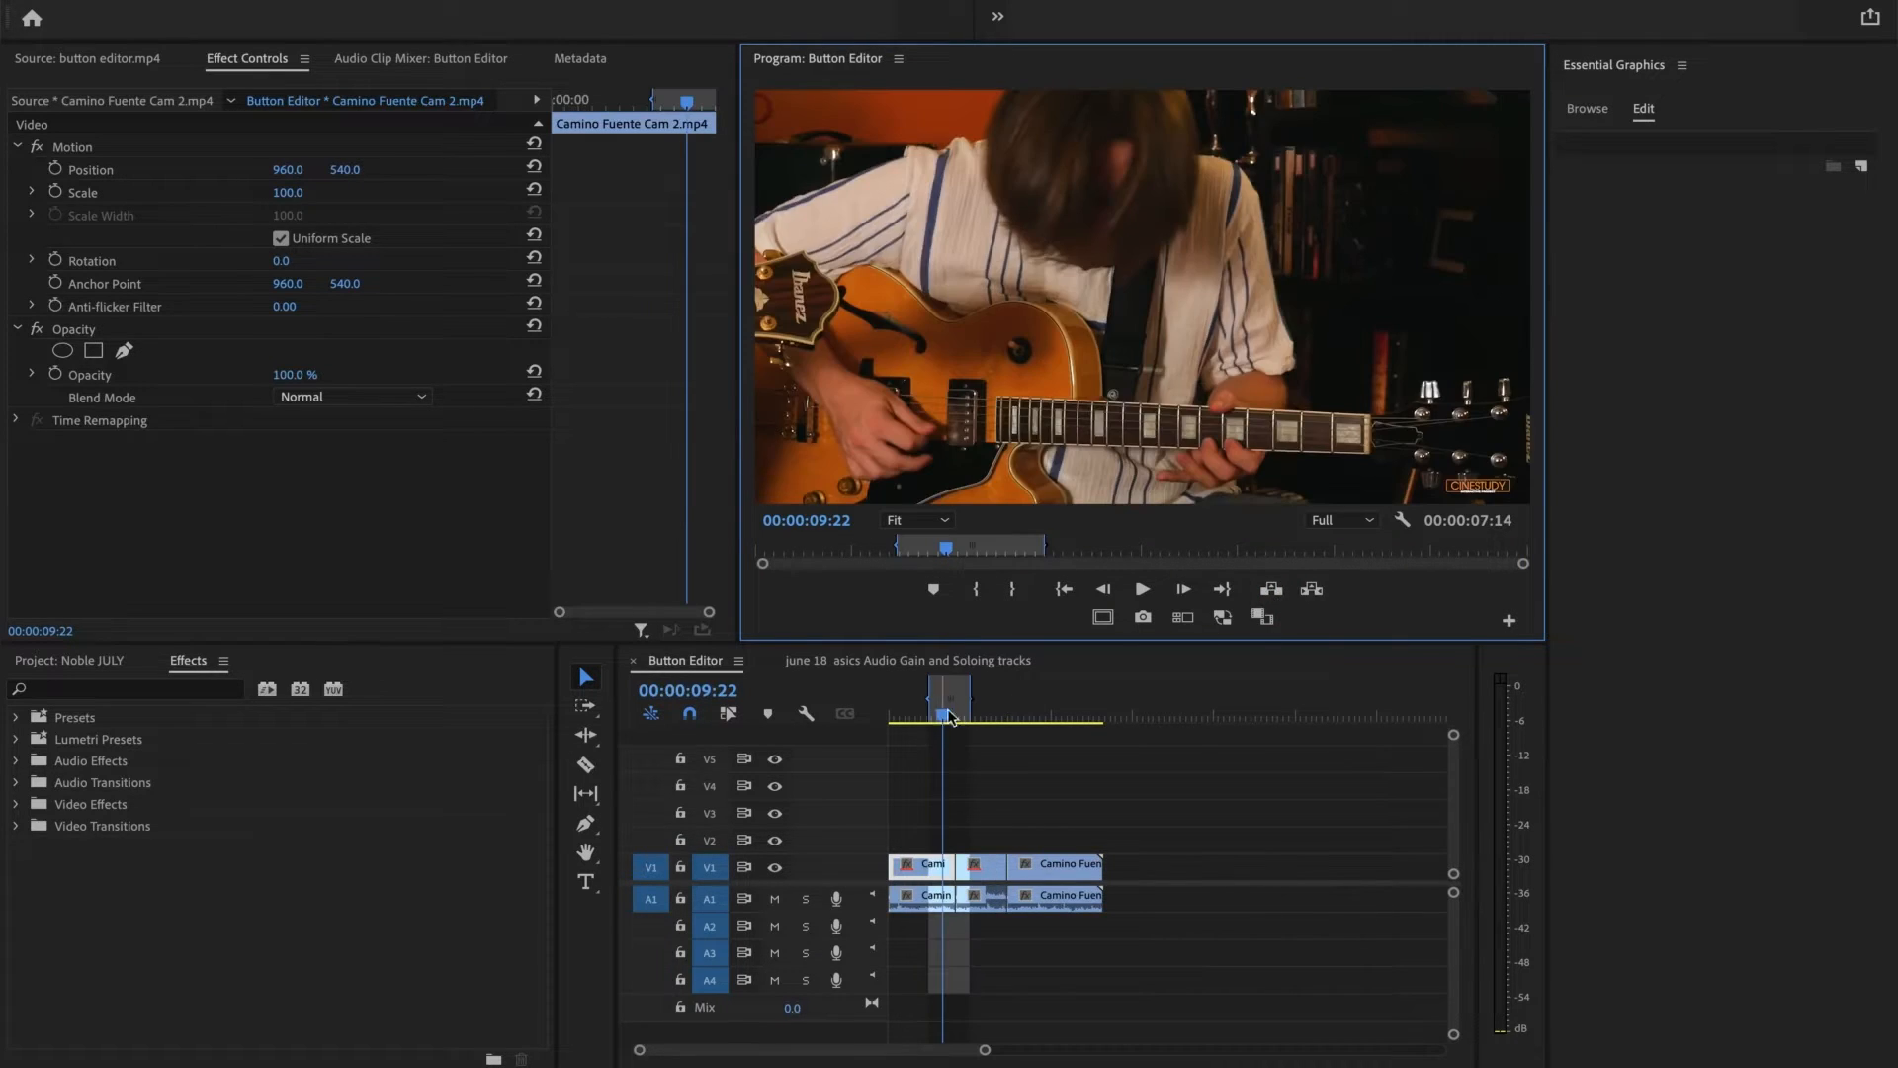
left_click(1272, 592)
key("ctrl+z")
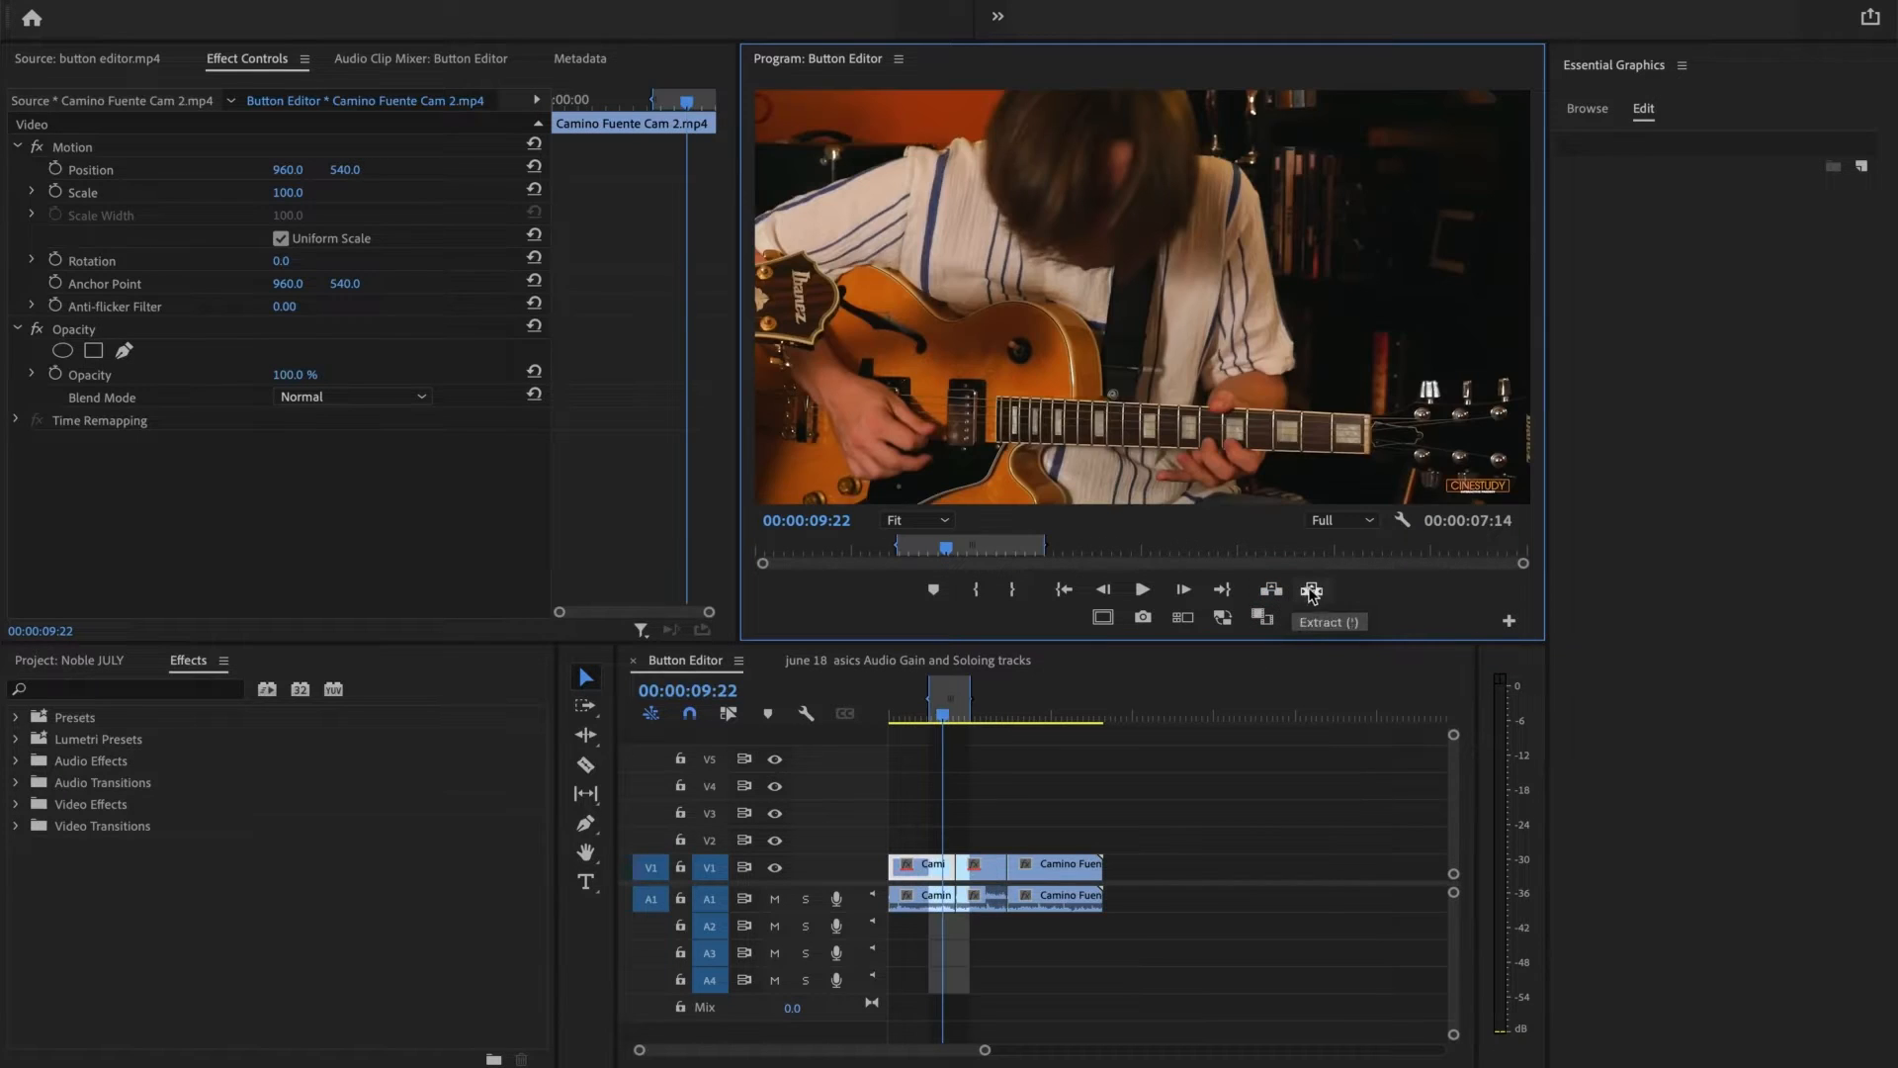
Extract the range between the In and Out points from the sequence, undo it, and extract it again
left_click(1312, 589)
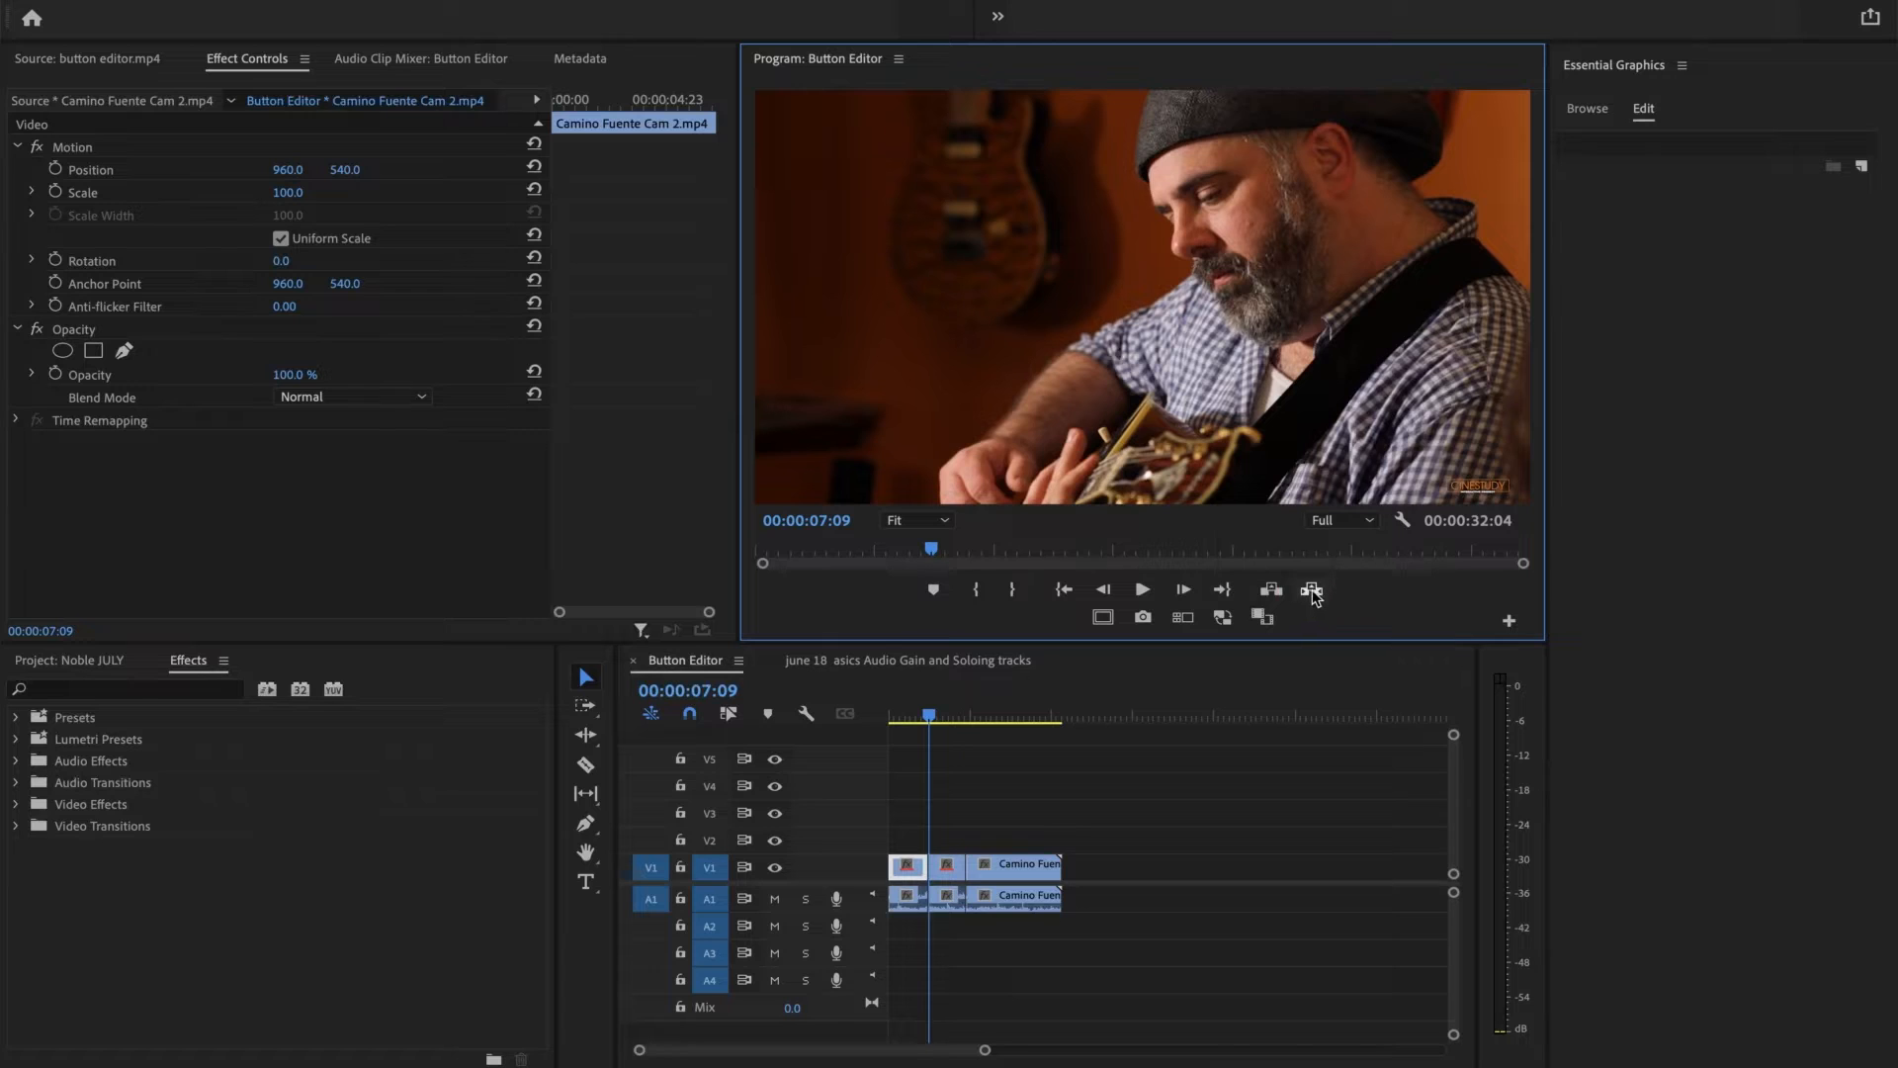
key("ctrl+z")
left_click(1312, 590)
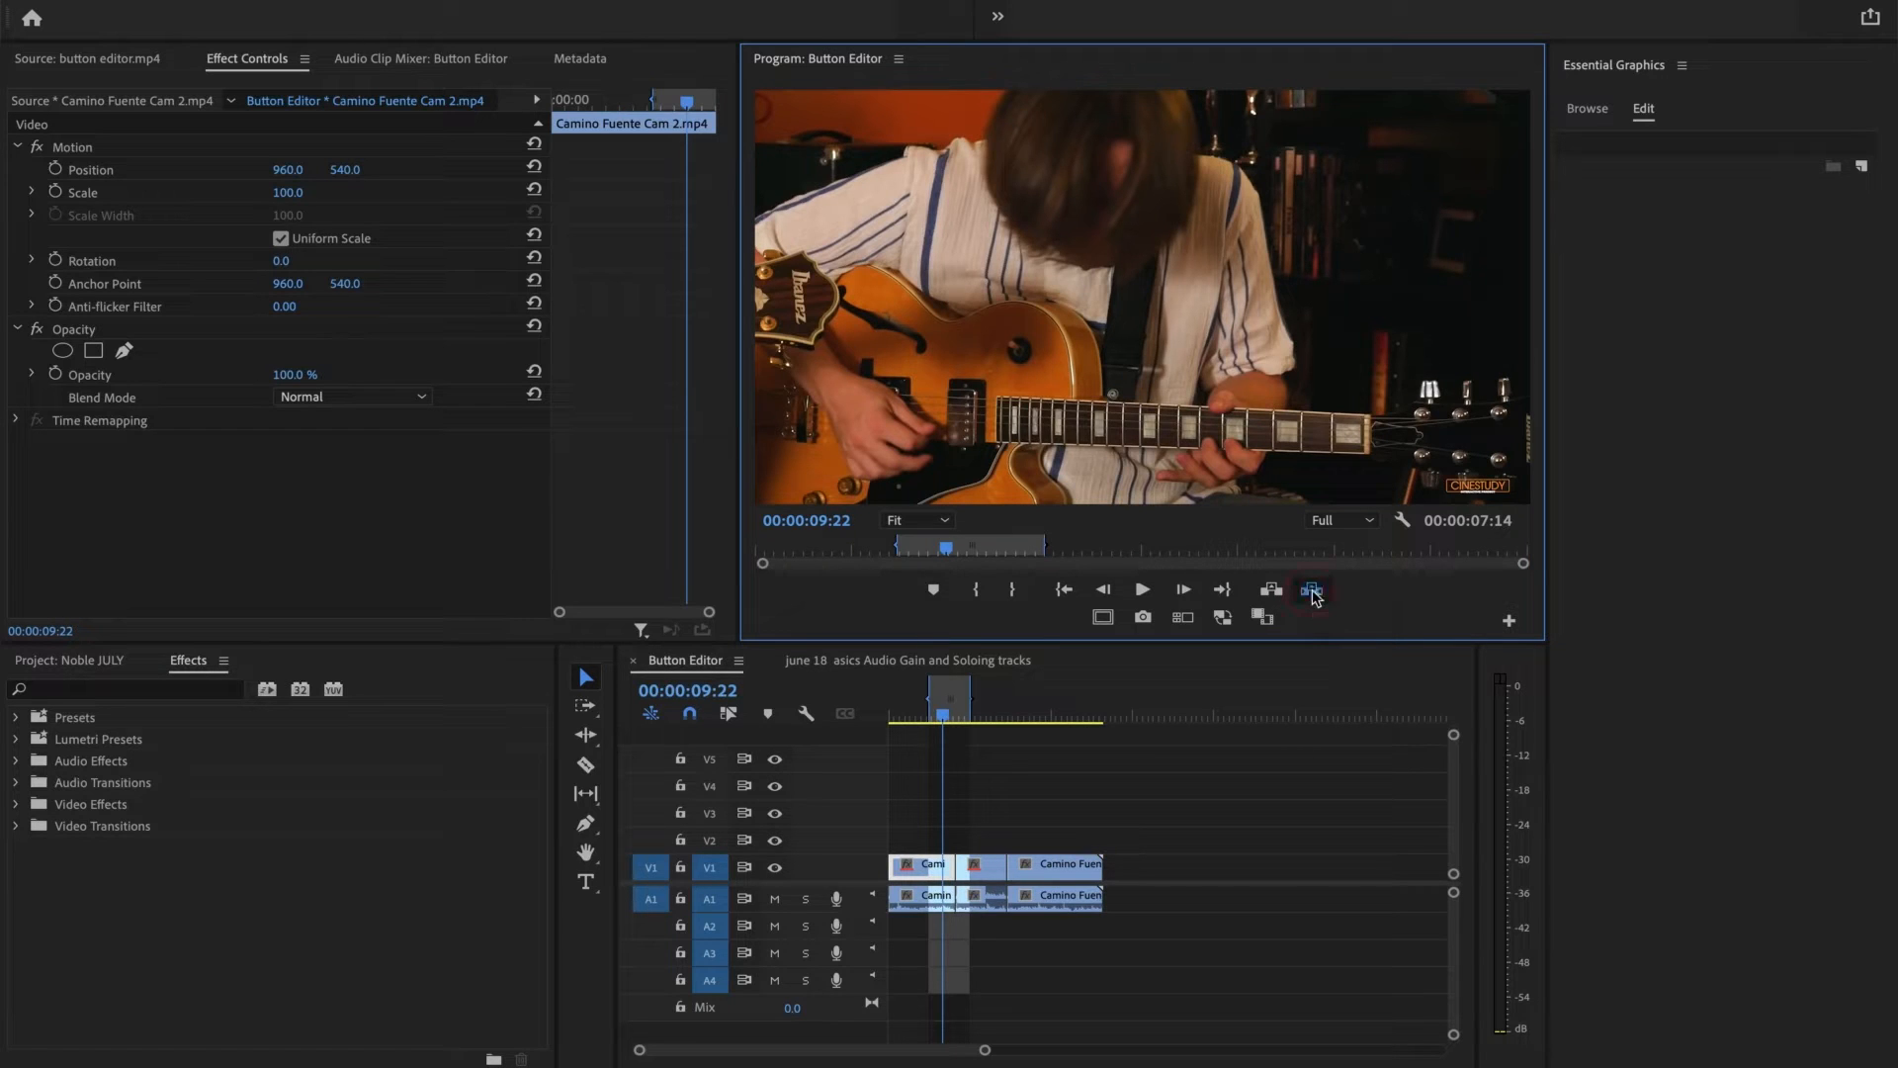
Move the playhead to 00:00:14:02 and turn on the safe margins in the Program monitor
left_click(965, 715)
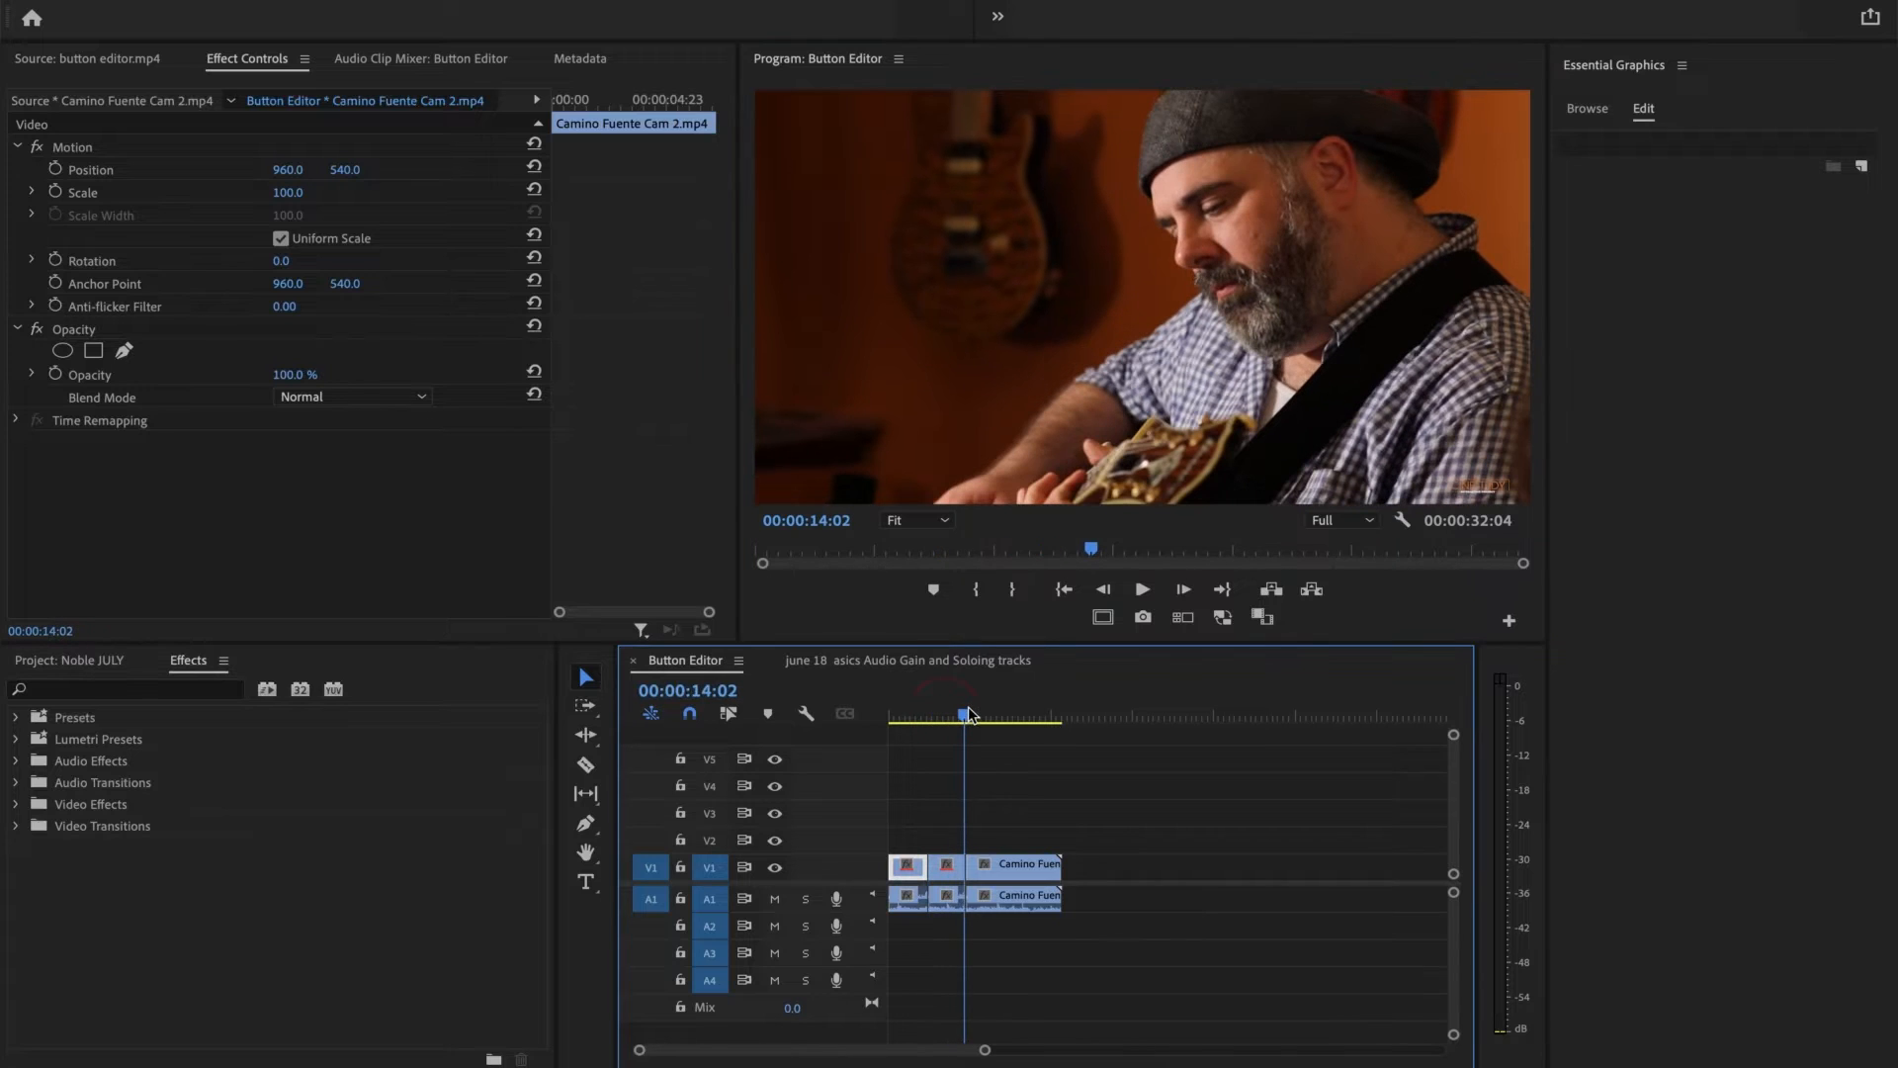
left_click(1101, 619)
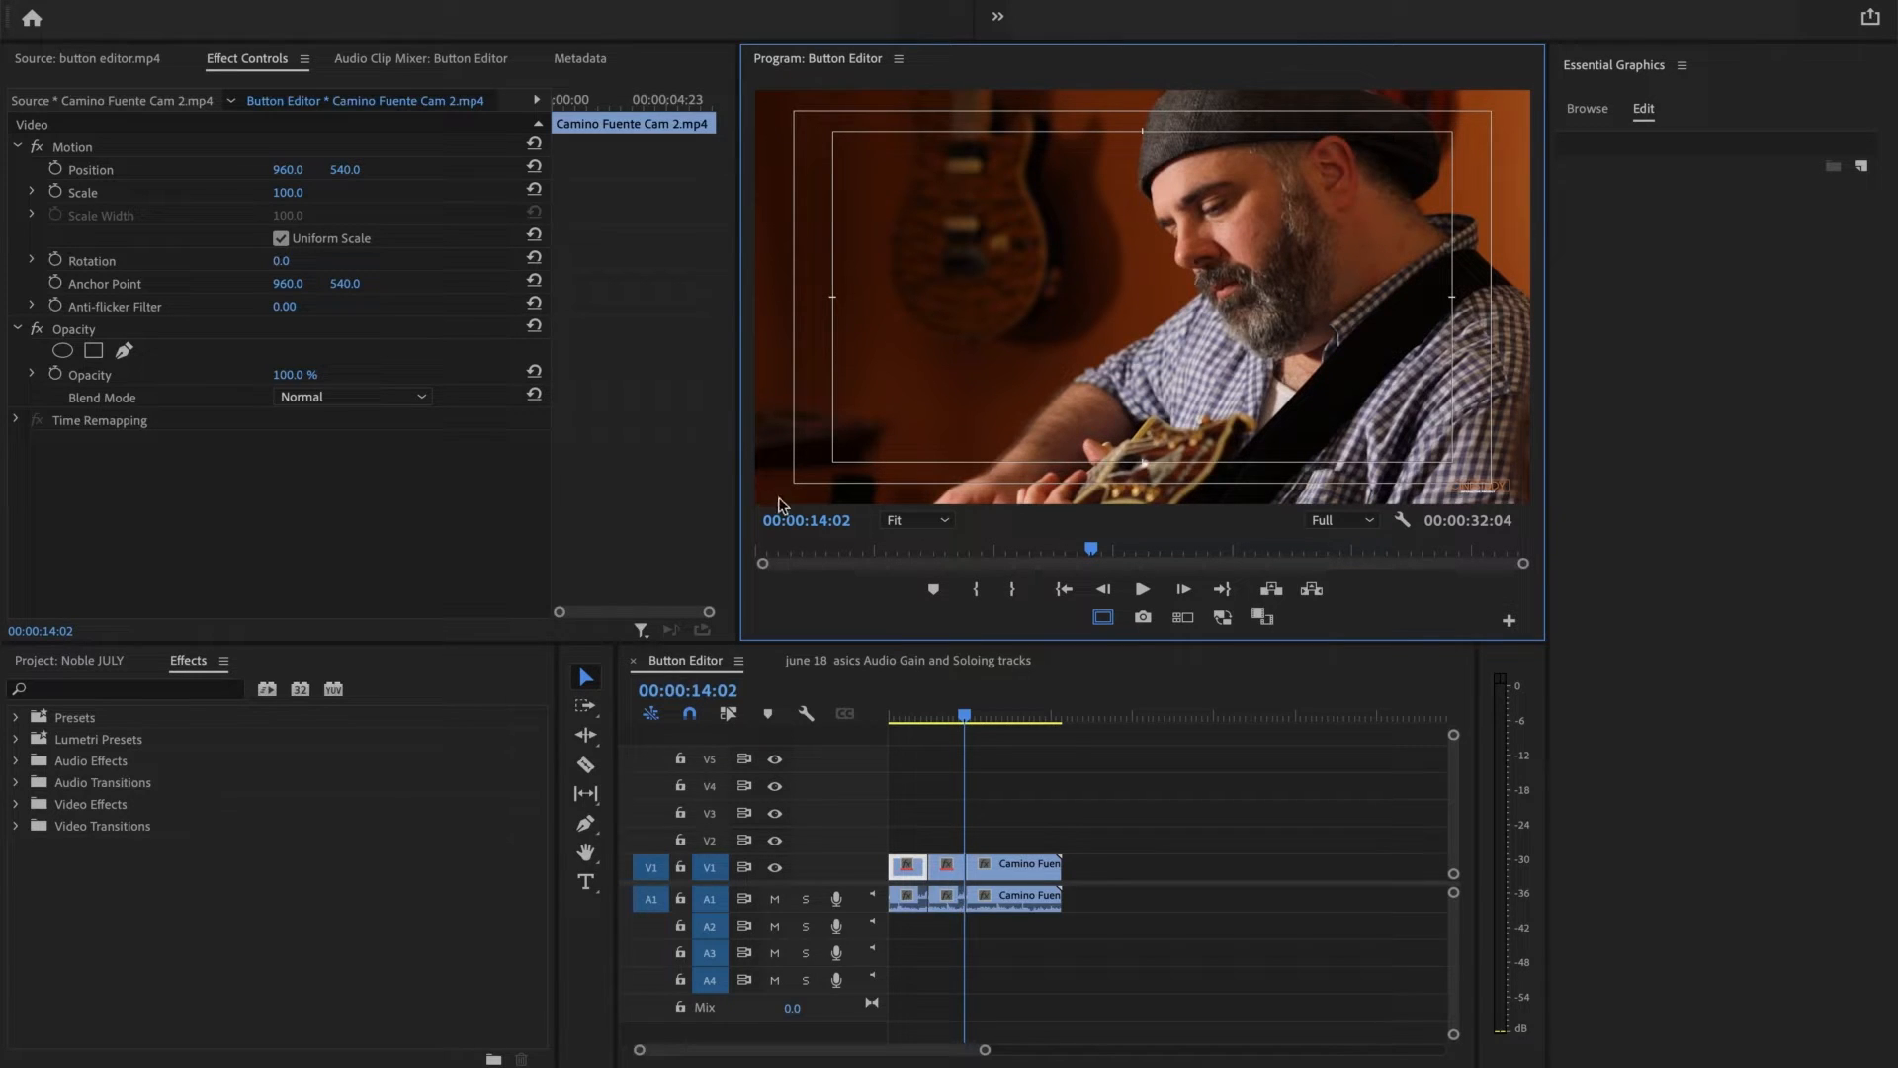
Add the text "safe margin" in the lower middle of the frame and adjust its vertical position to the inner safe-margin guide
key("t")
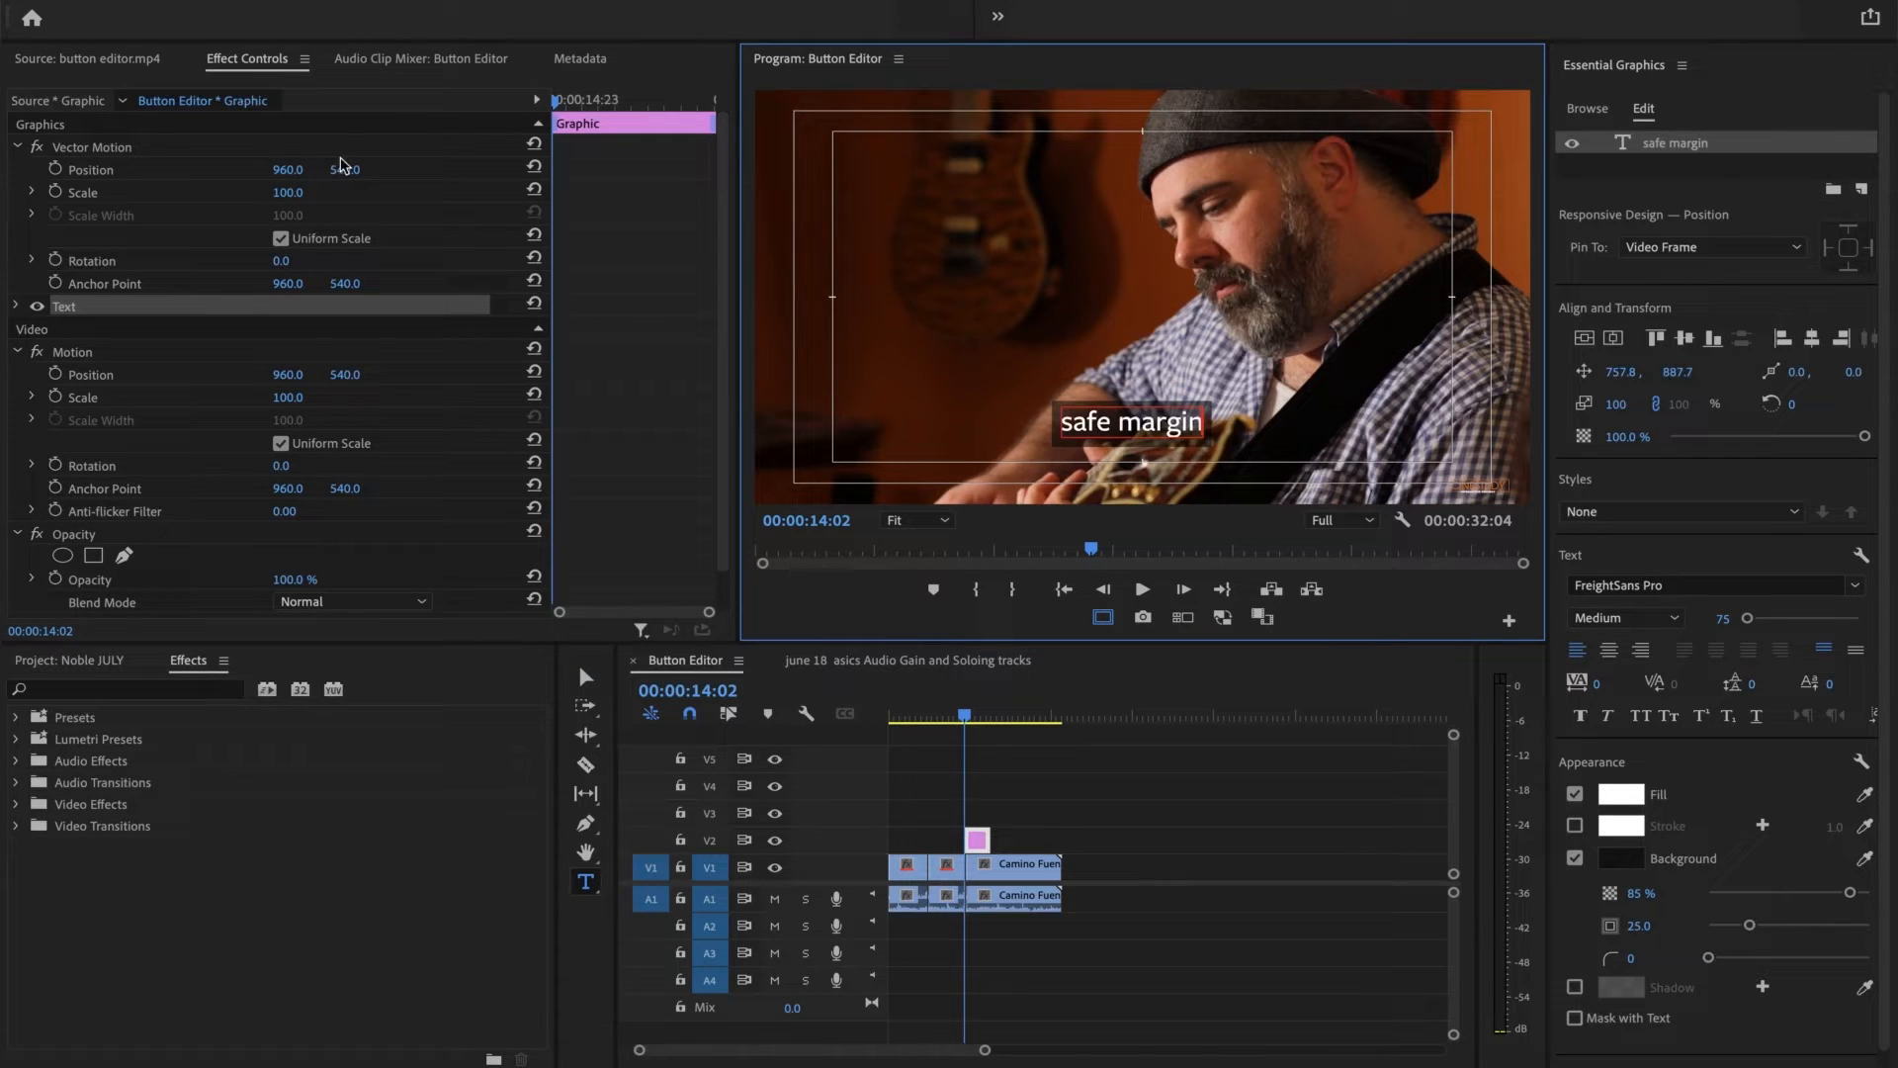
left_click_drag(345, 169, 420, 169)
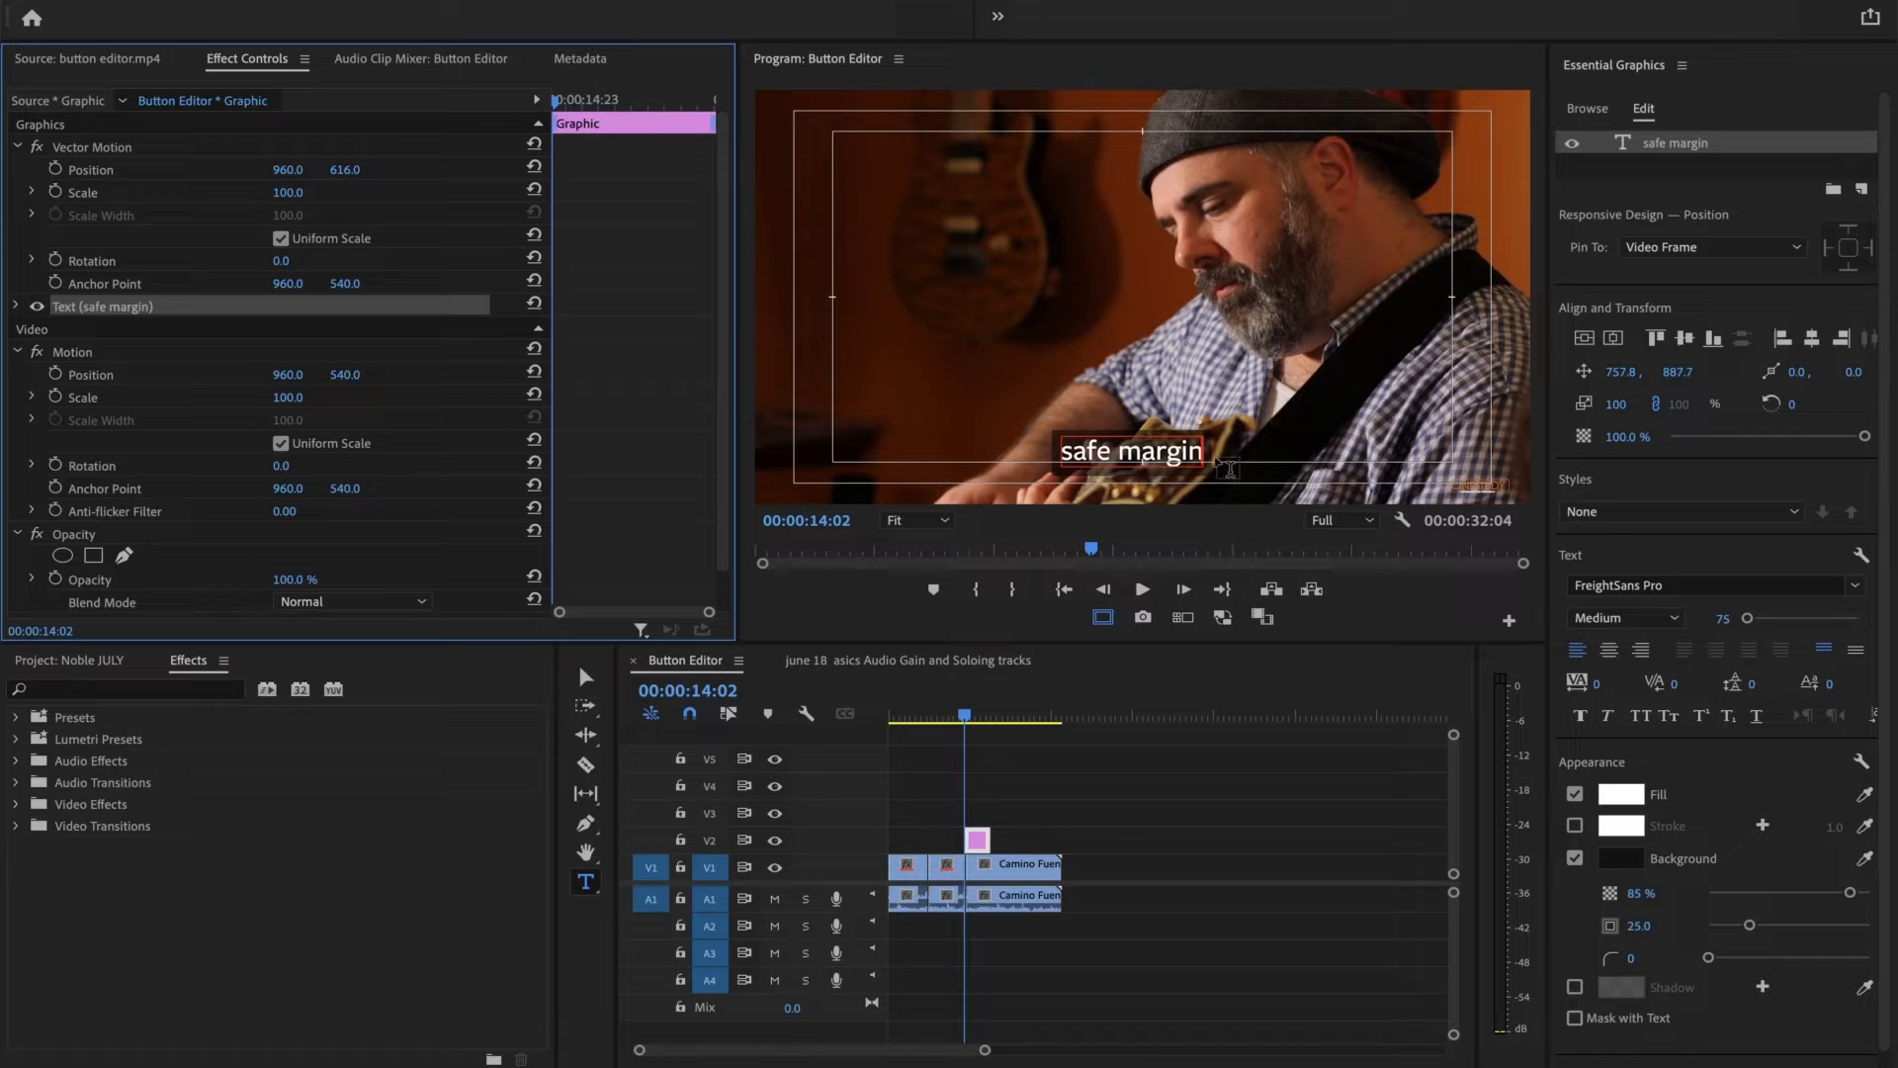
left_click_drag(1070, 466, 1070, 488)
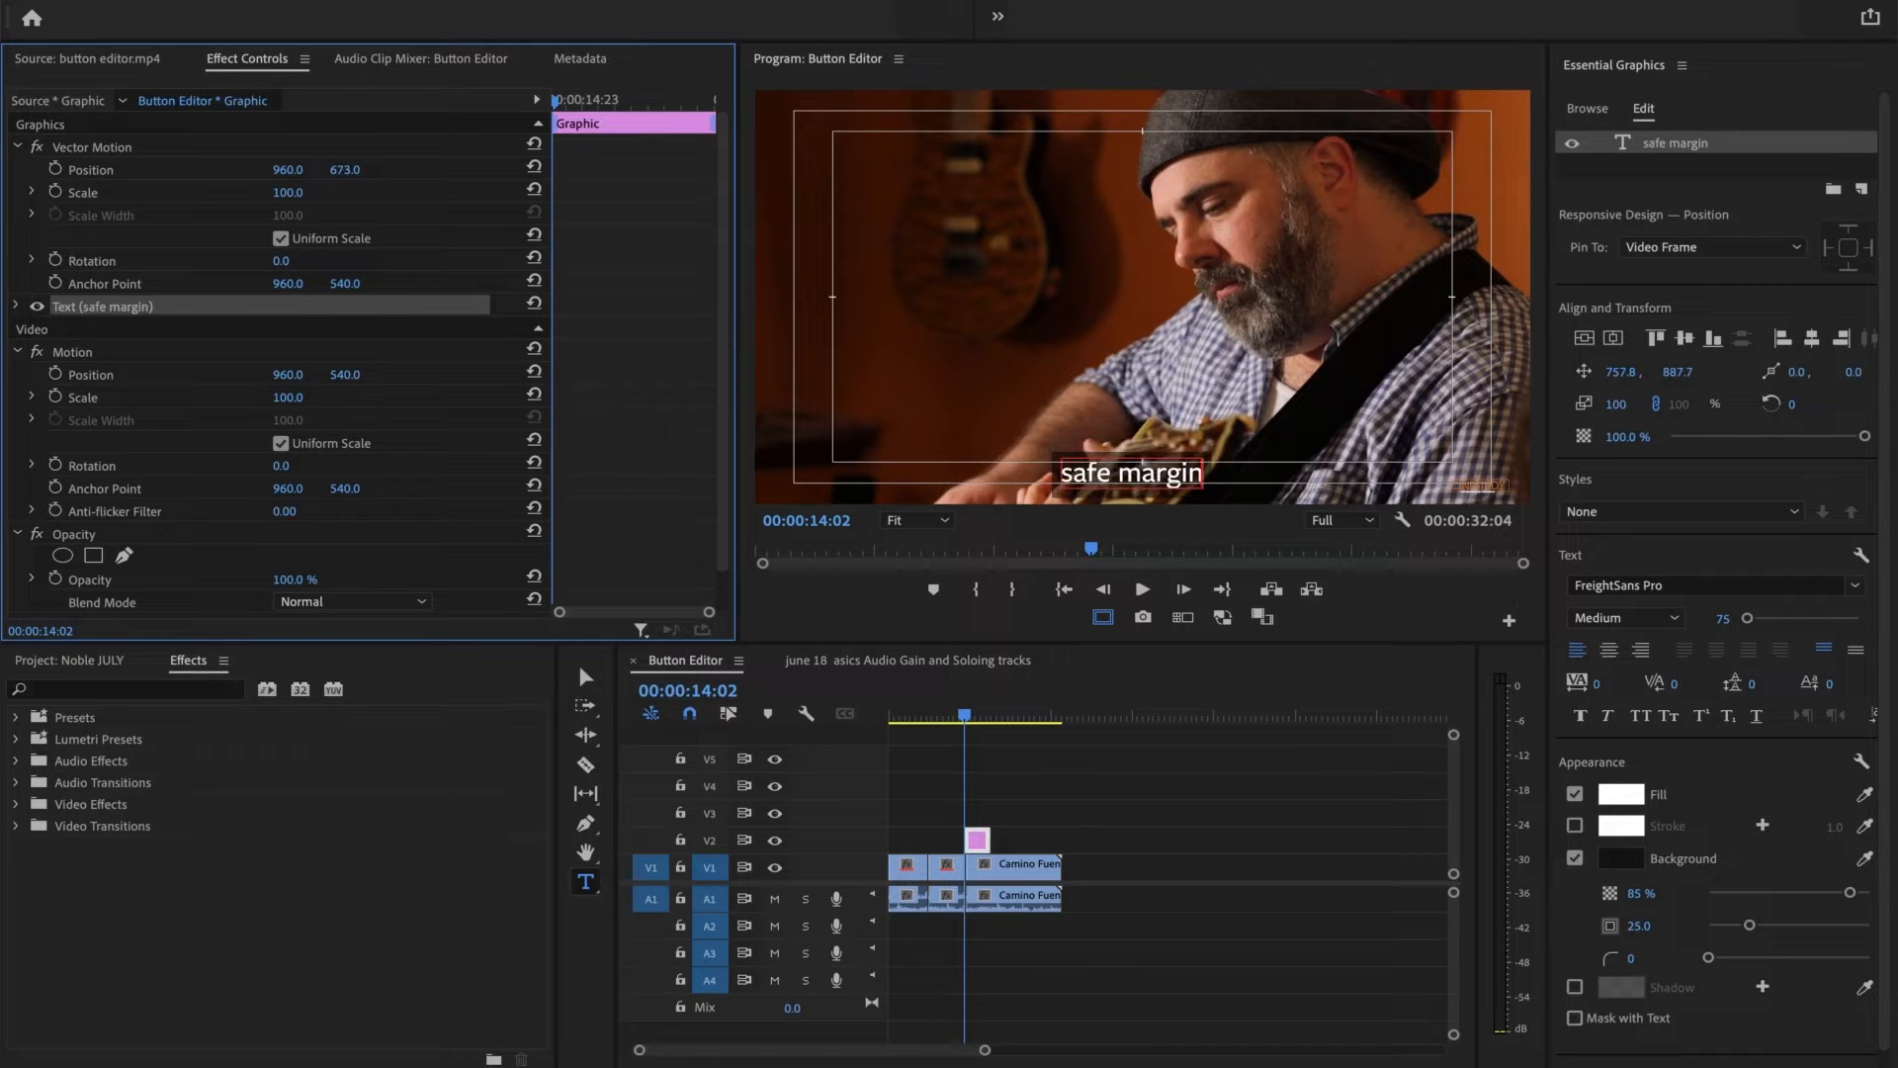
left_click_drag(345, 171, 289, 170)
left_click_drag(289, 170, 301, 170)
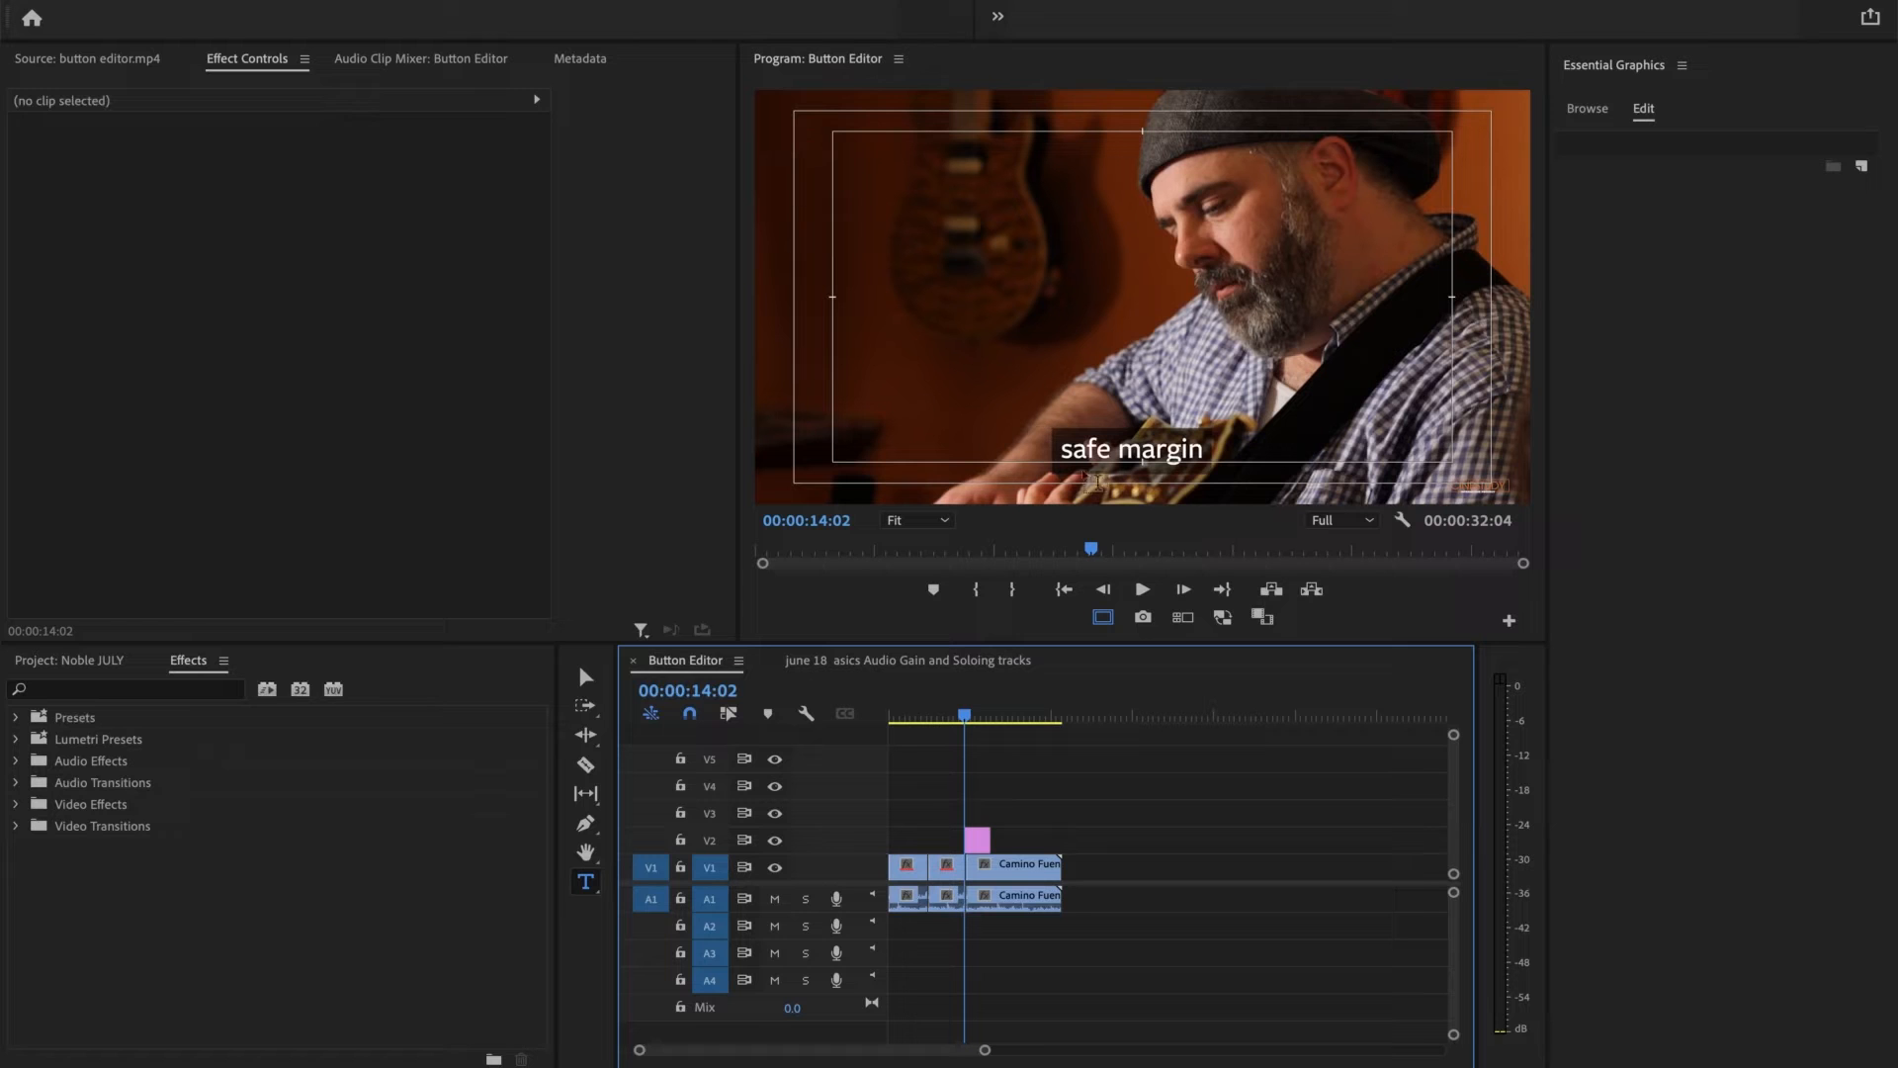
Move the playhead to 00:00:16:00 and place text insertion points at the left, bottom, right and top centre marks of the safe margins
left_click(974, 716)
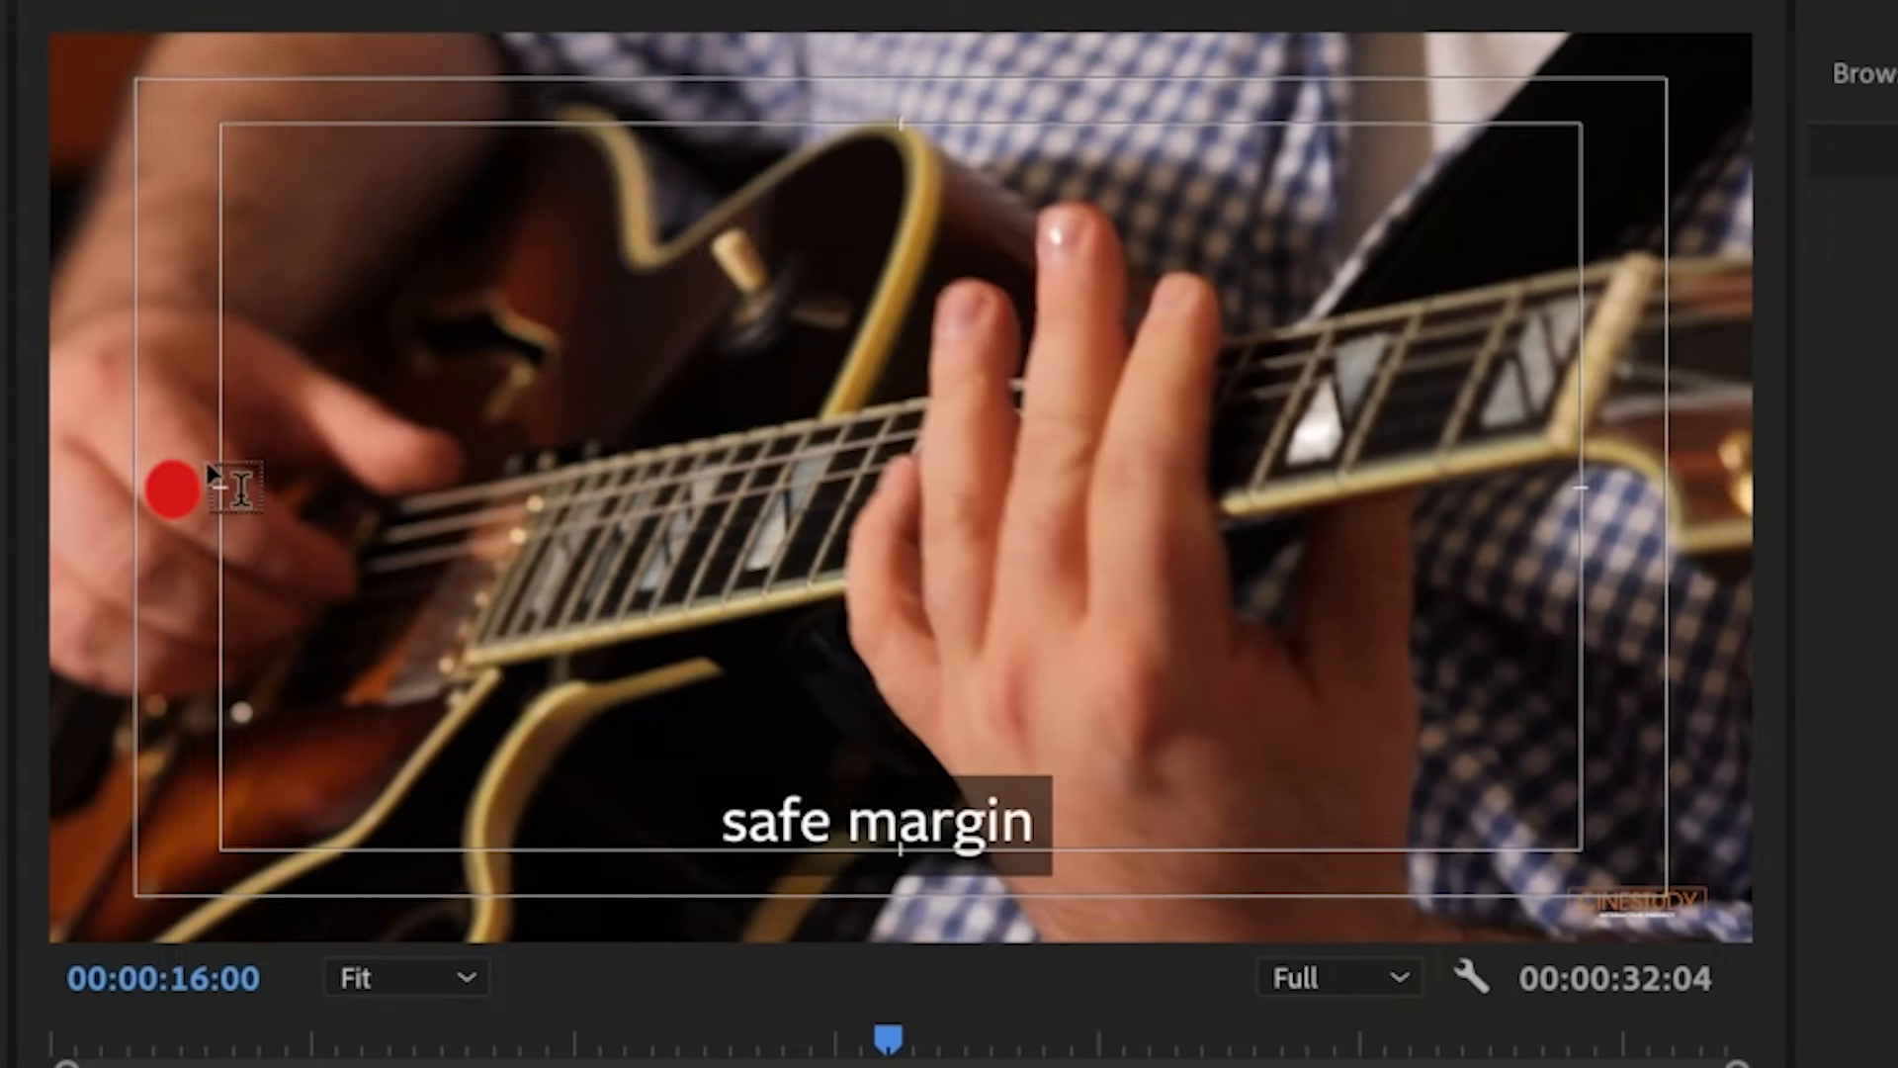
left_click(214, 485)
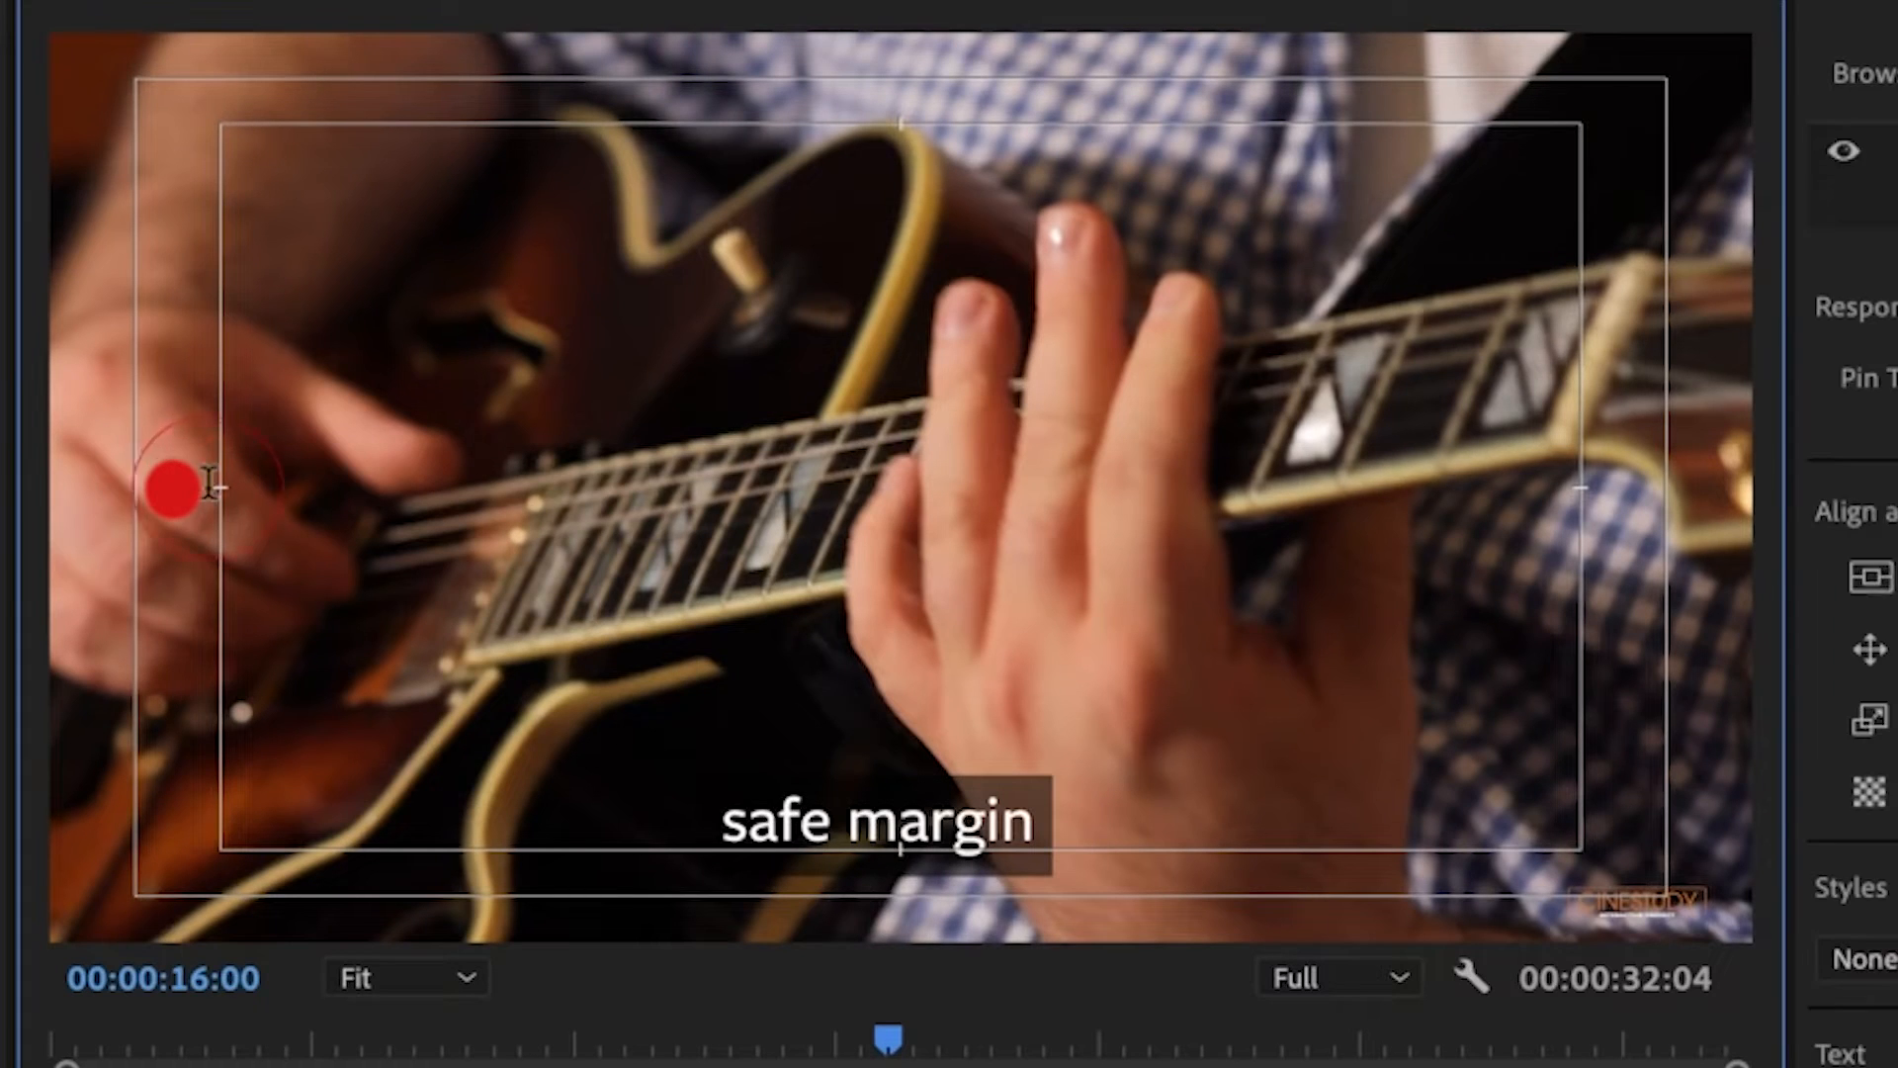
left_click(892, 841)
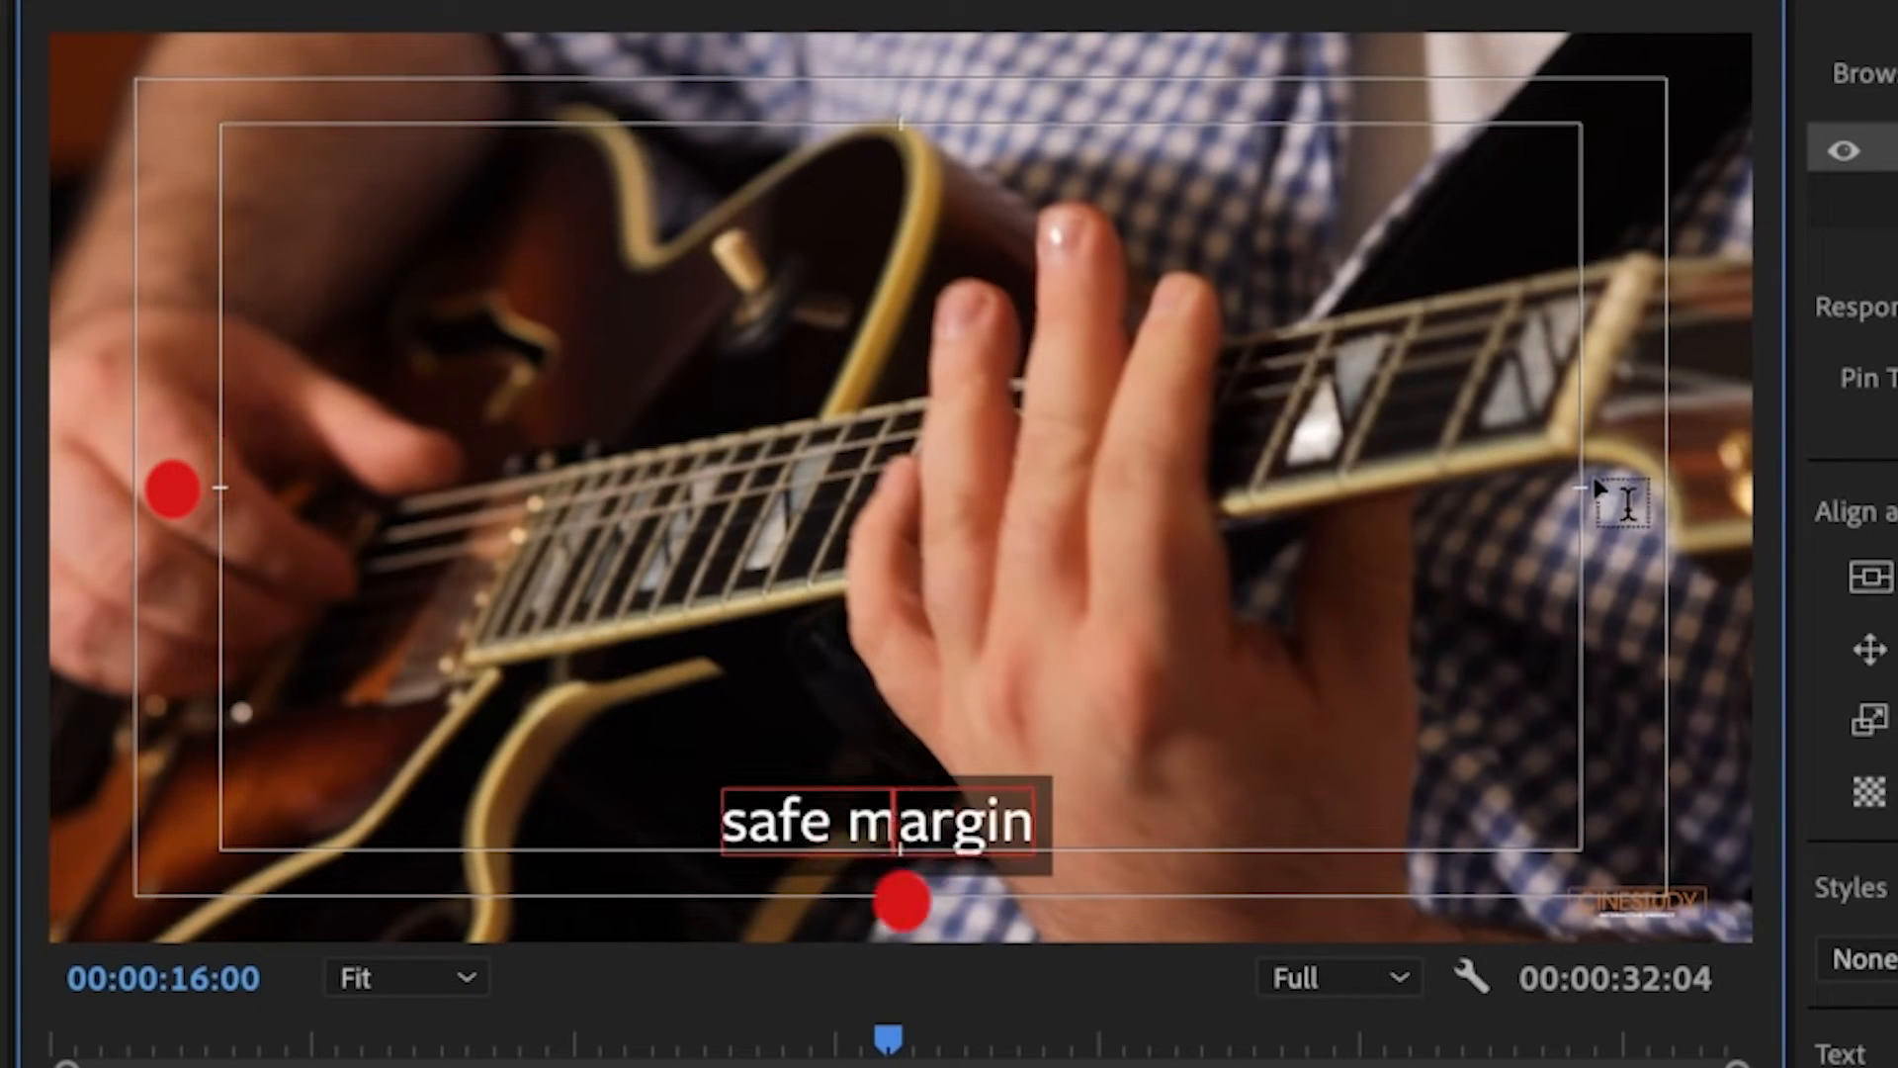
left_click(1577, 490)
left_click(898, 117)
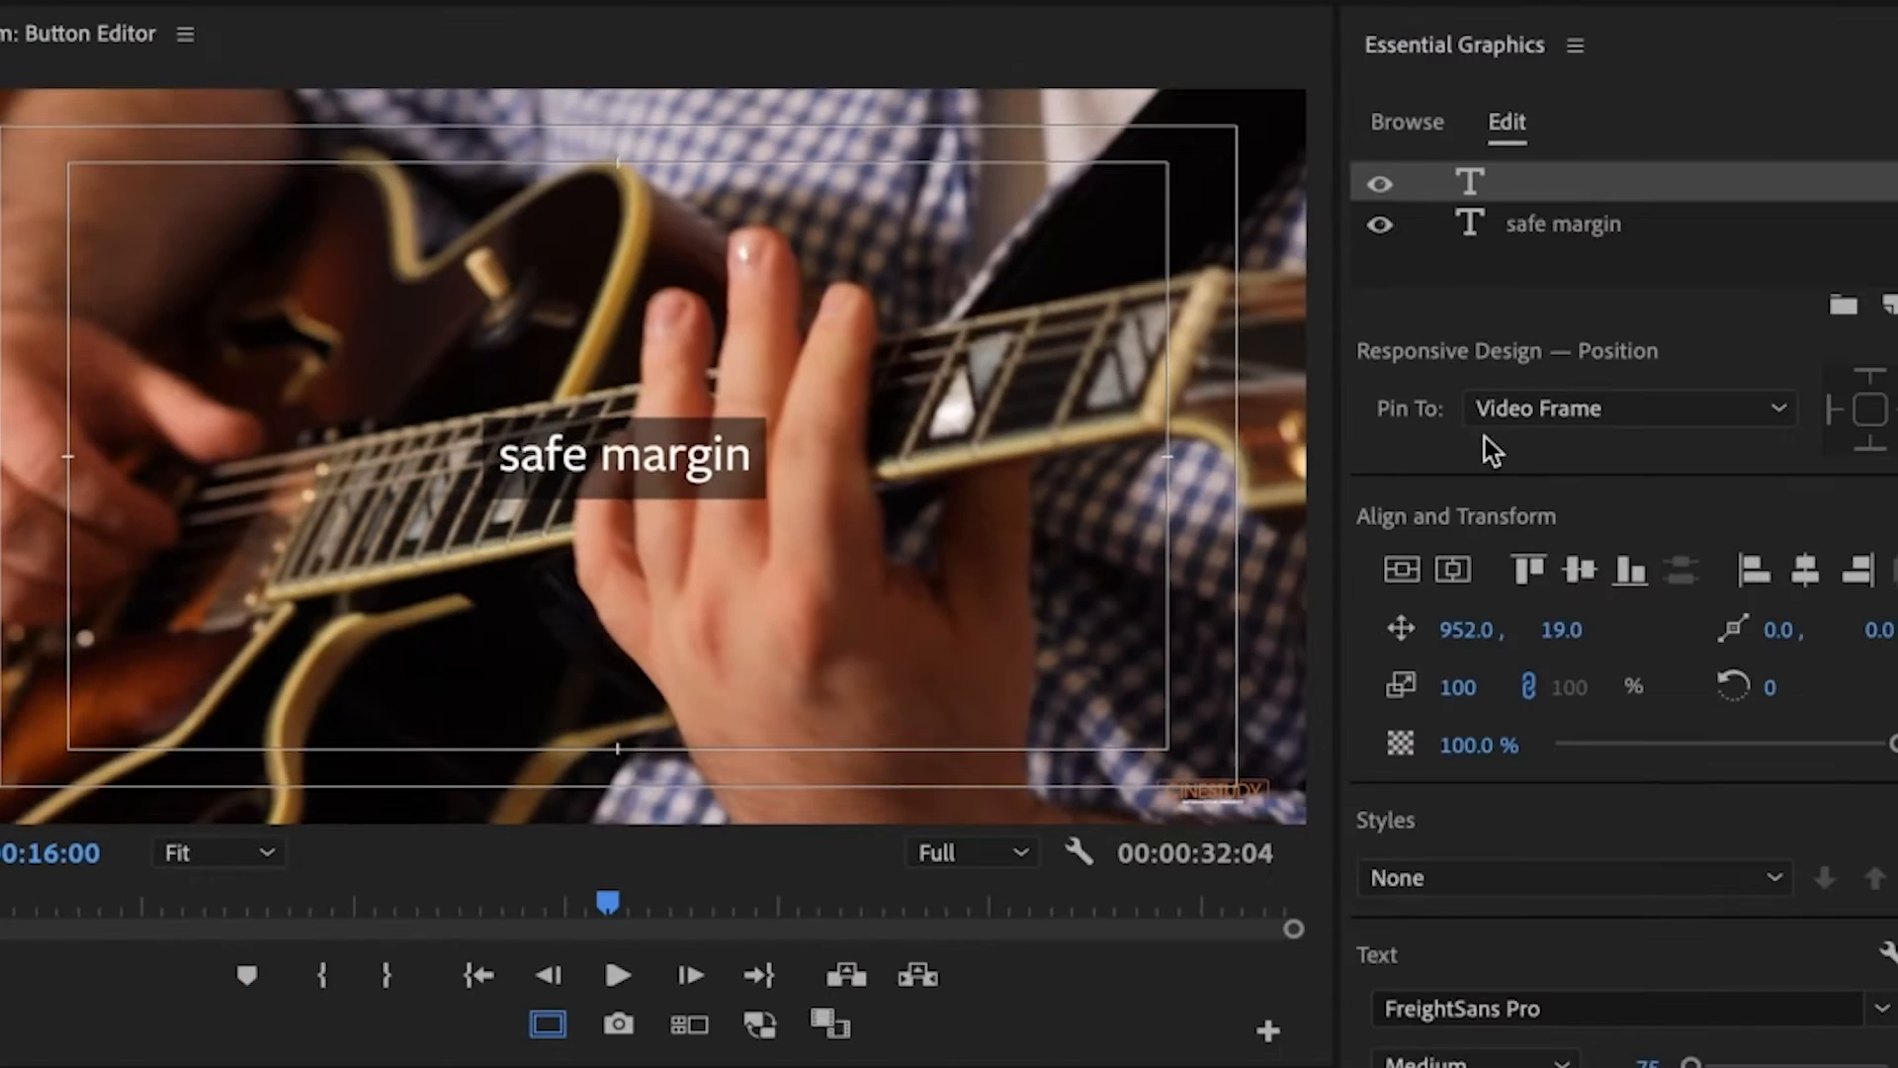
Centre the selected text layer vertically and horizontally in the frame, and remove the text graphic from track V2
left_click(1453, 570)
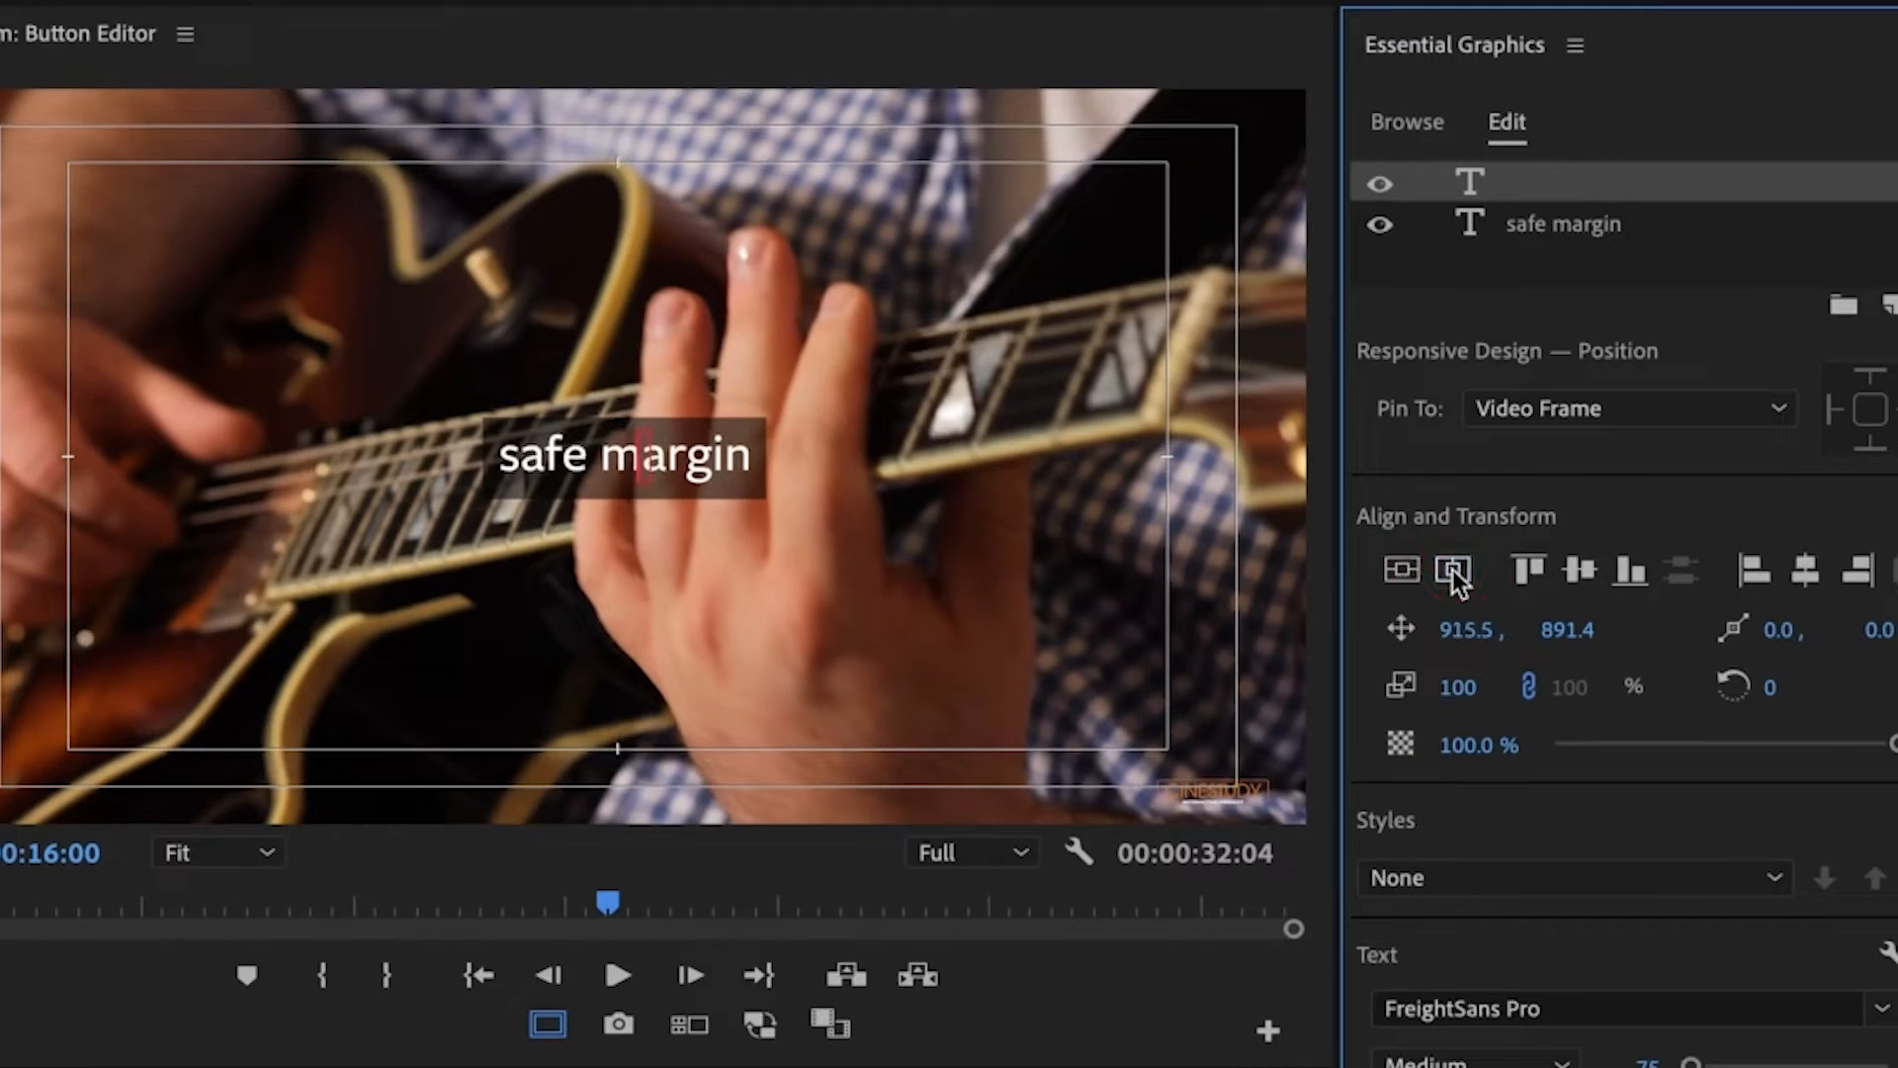
left_click(1402, 574)
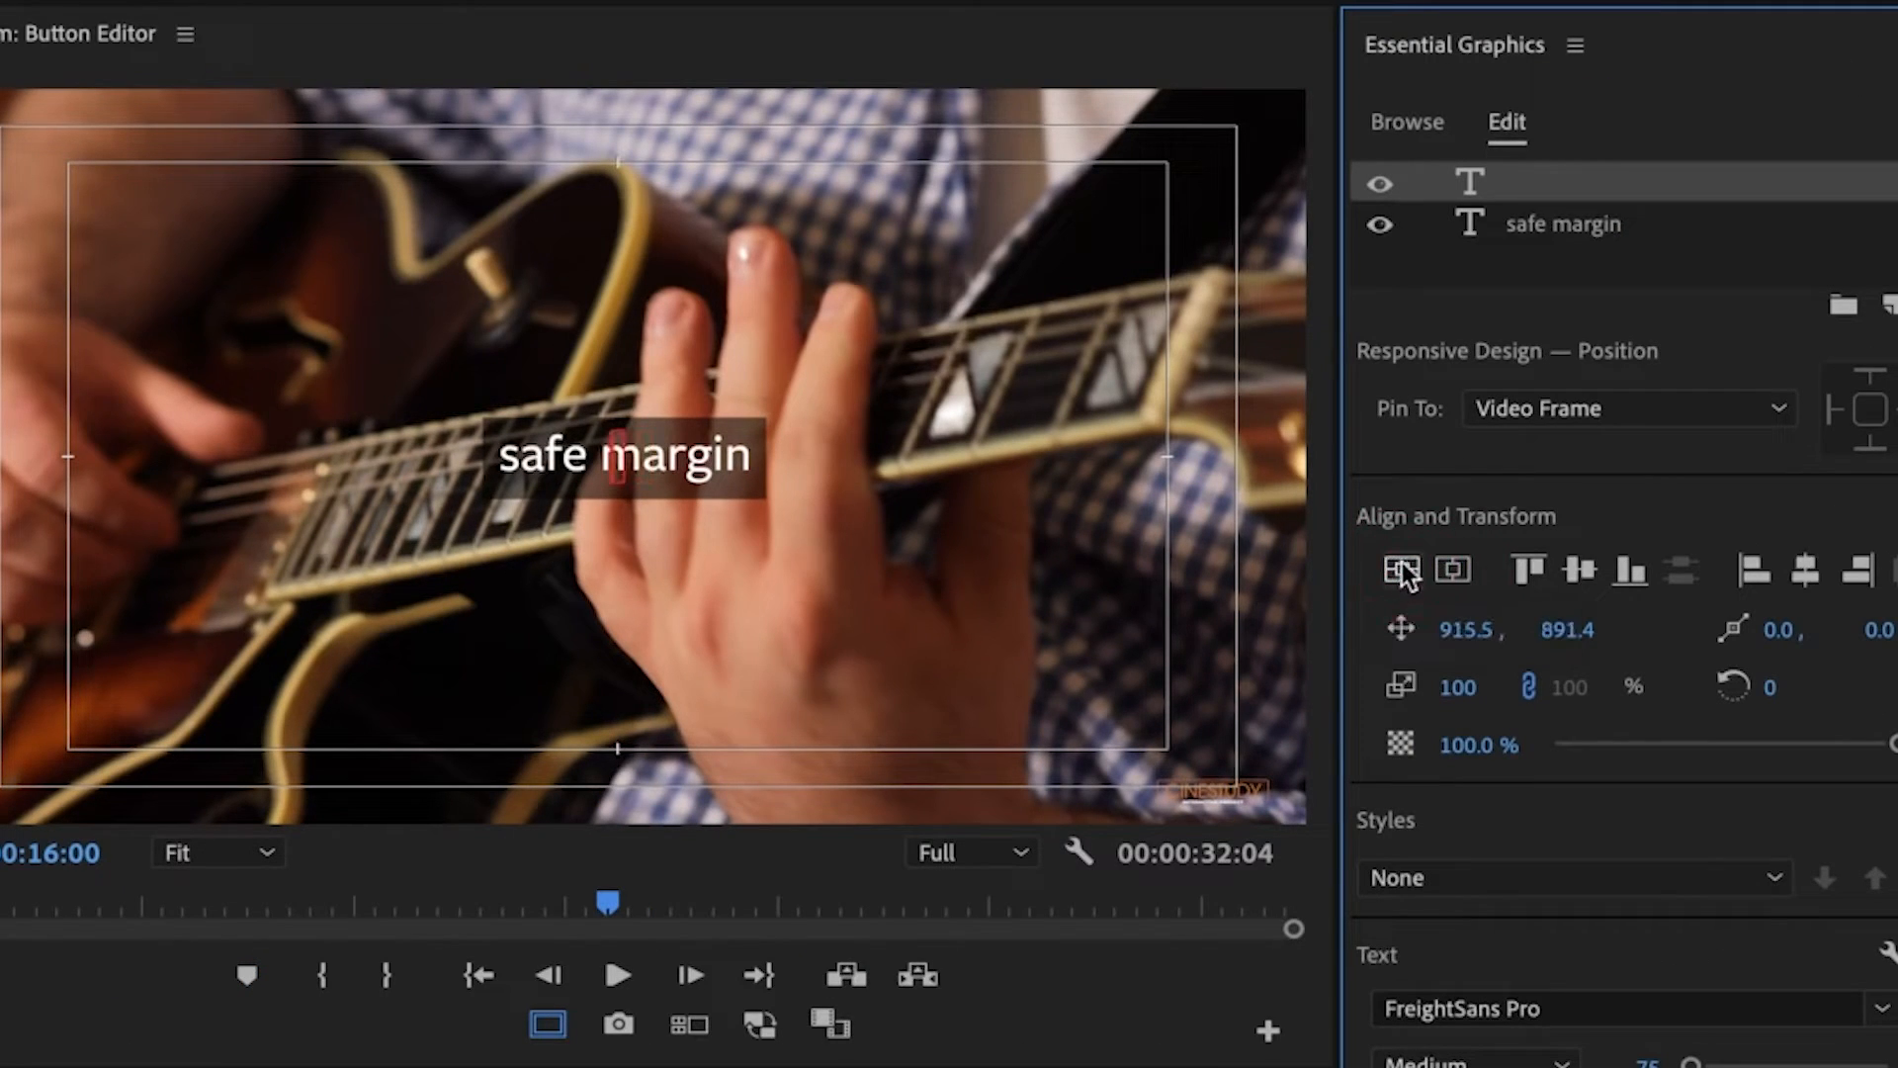
left_click(1453, 571)
left_click(1408, 569)
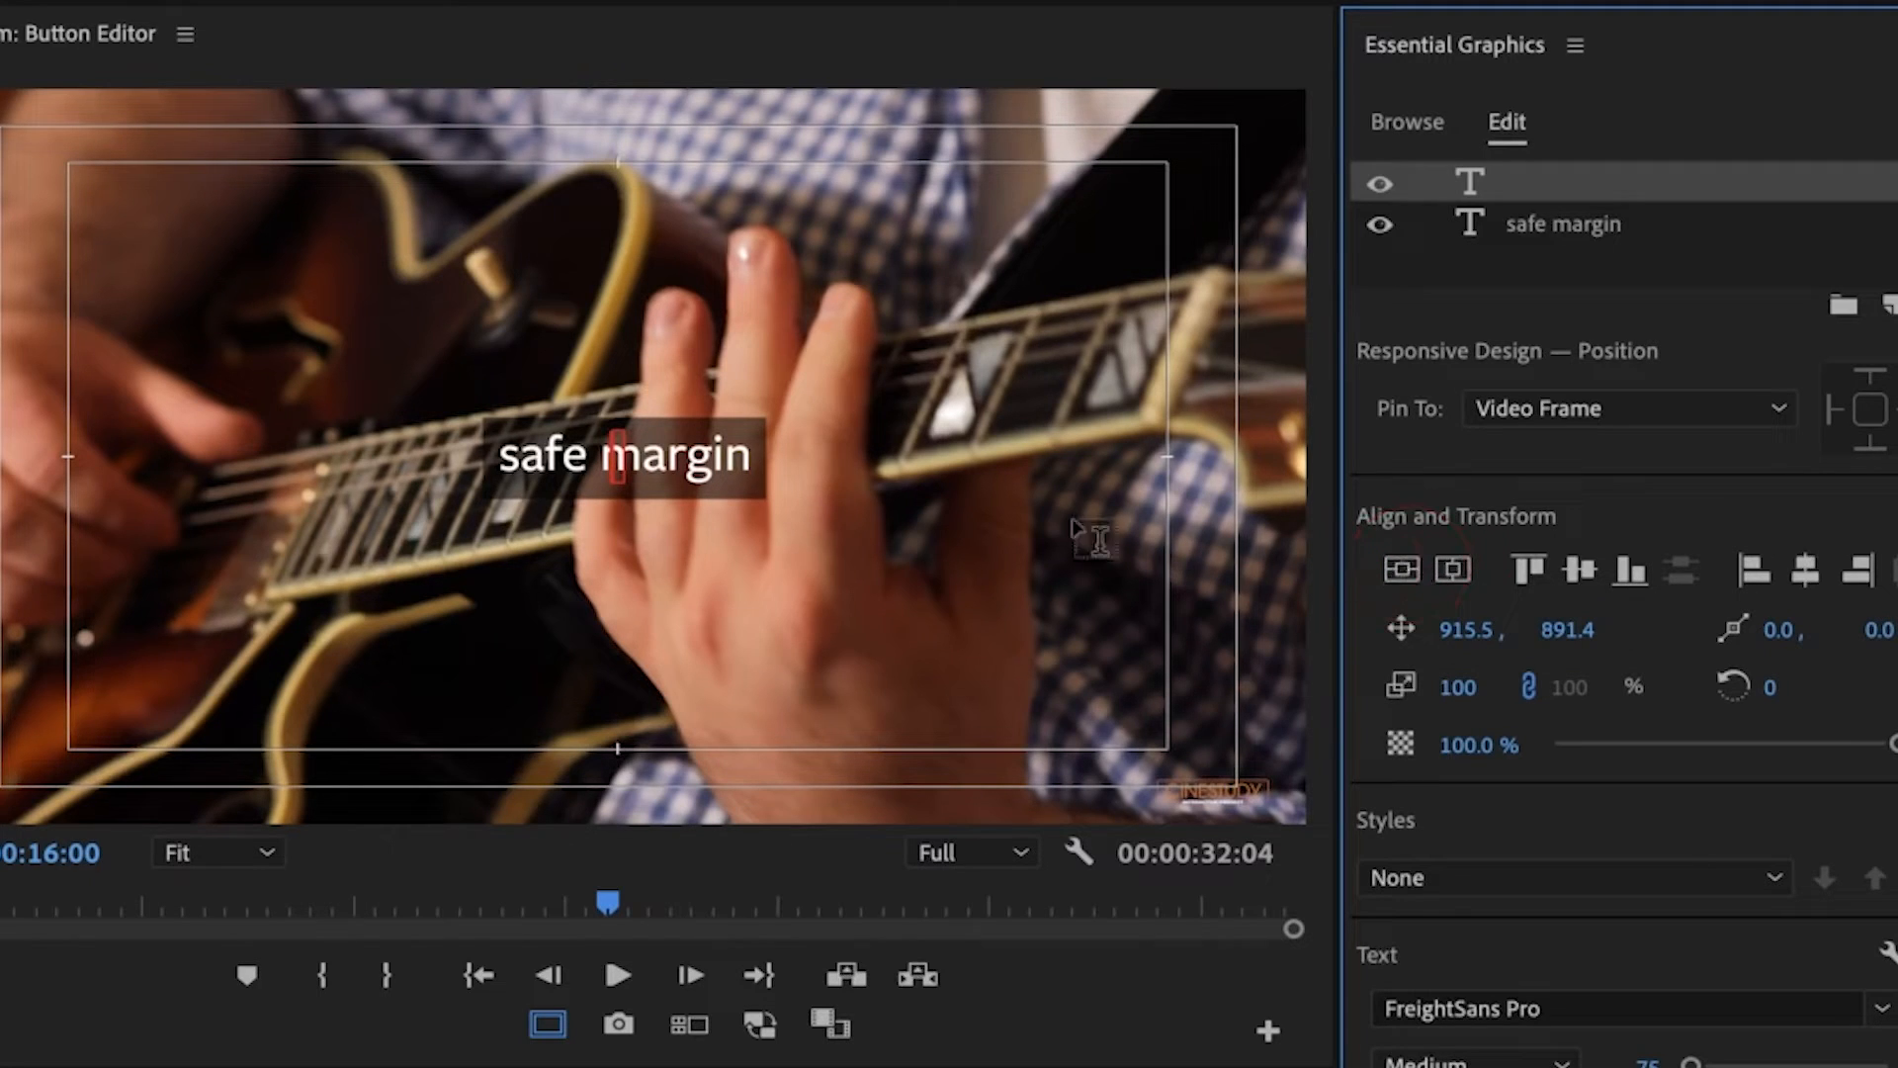
left_click(993, 509)
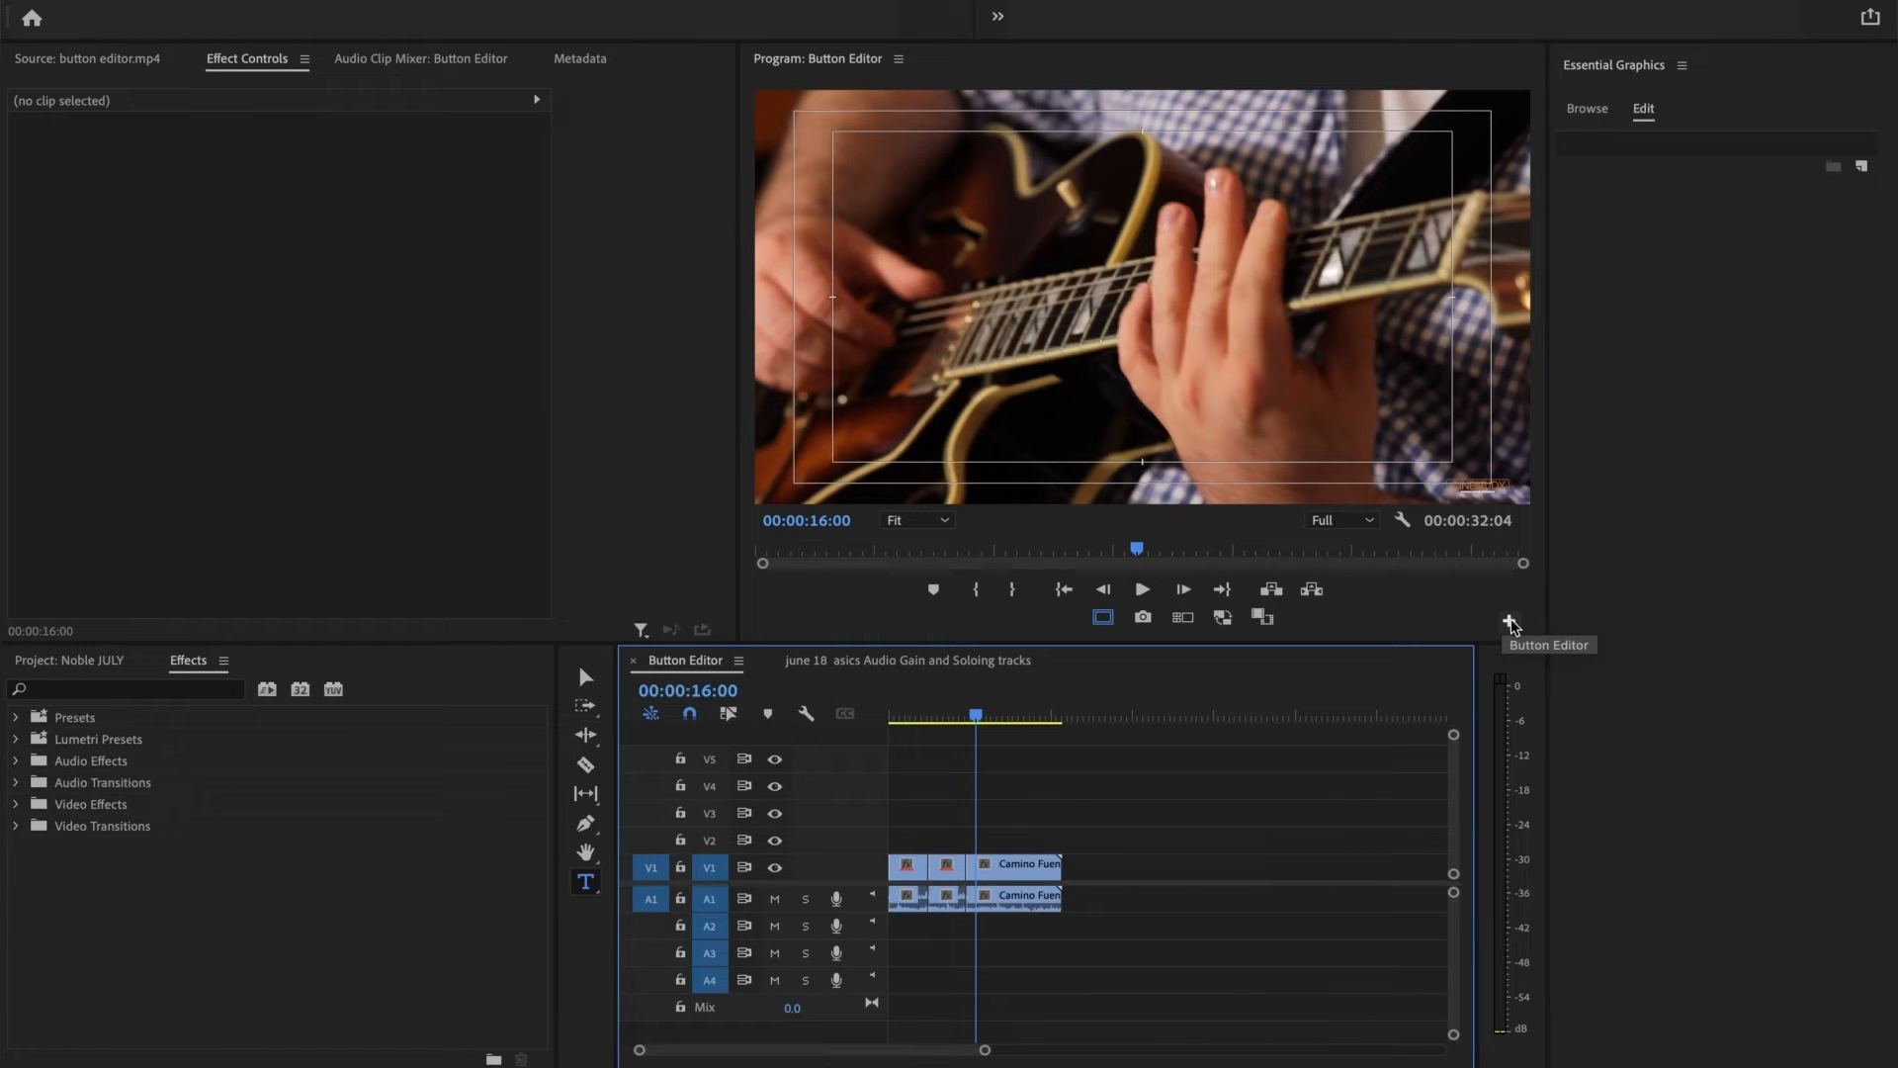
Remove the Safe Margins button from the Program monitor's button bar
left_click(1510, 623)
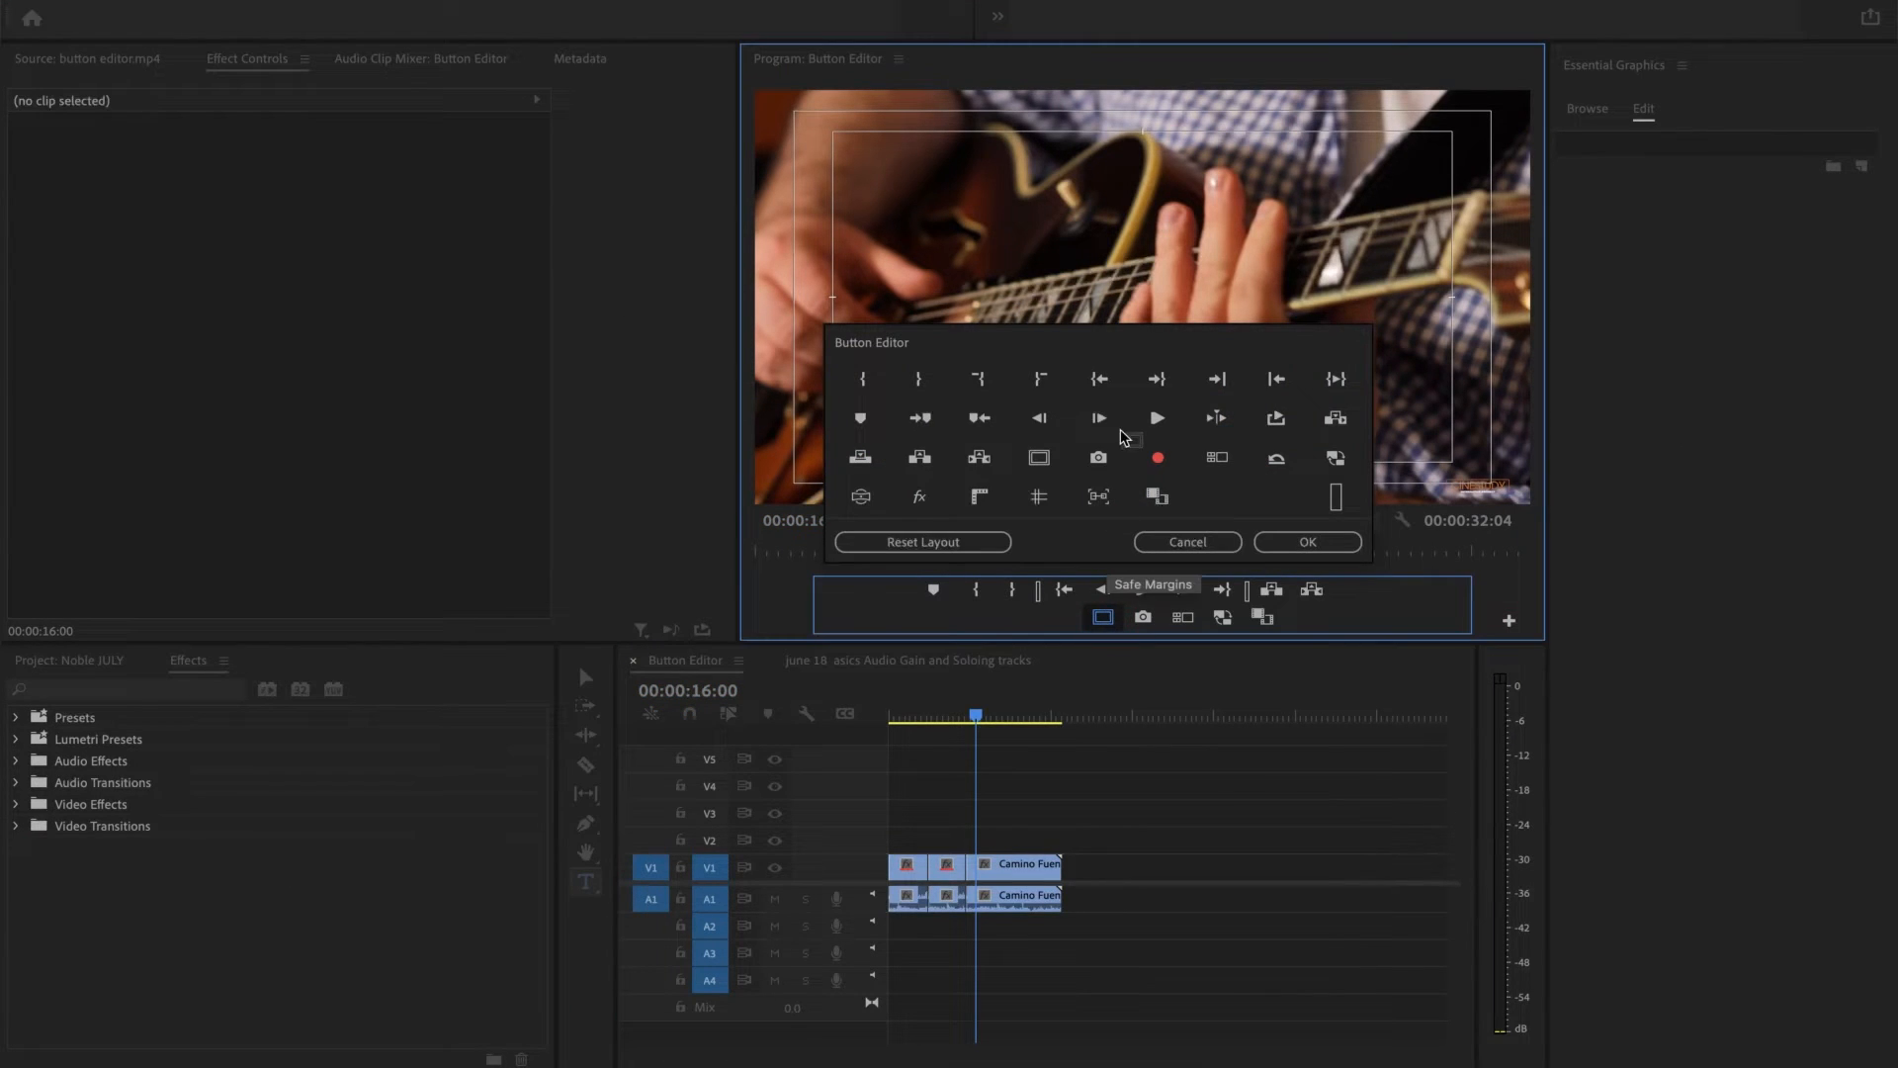
left_click_drag(1103, 617, 1125, 438)
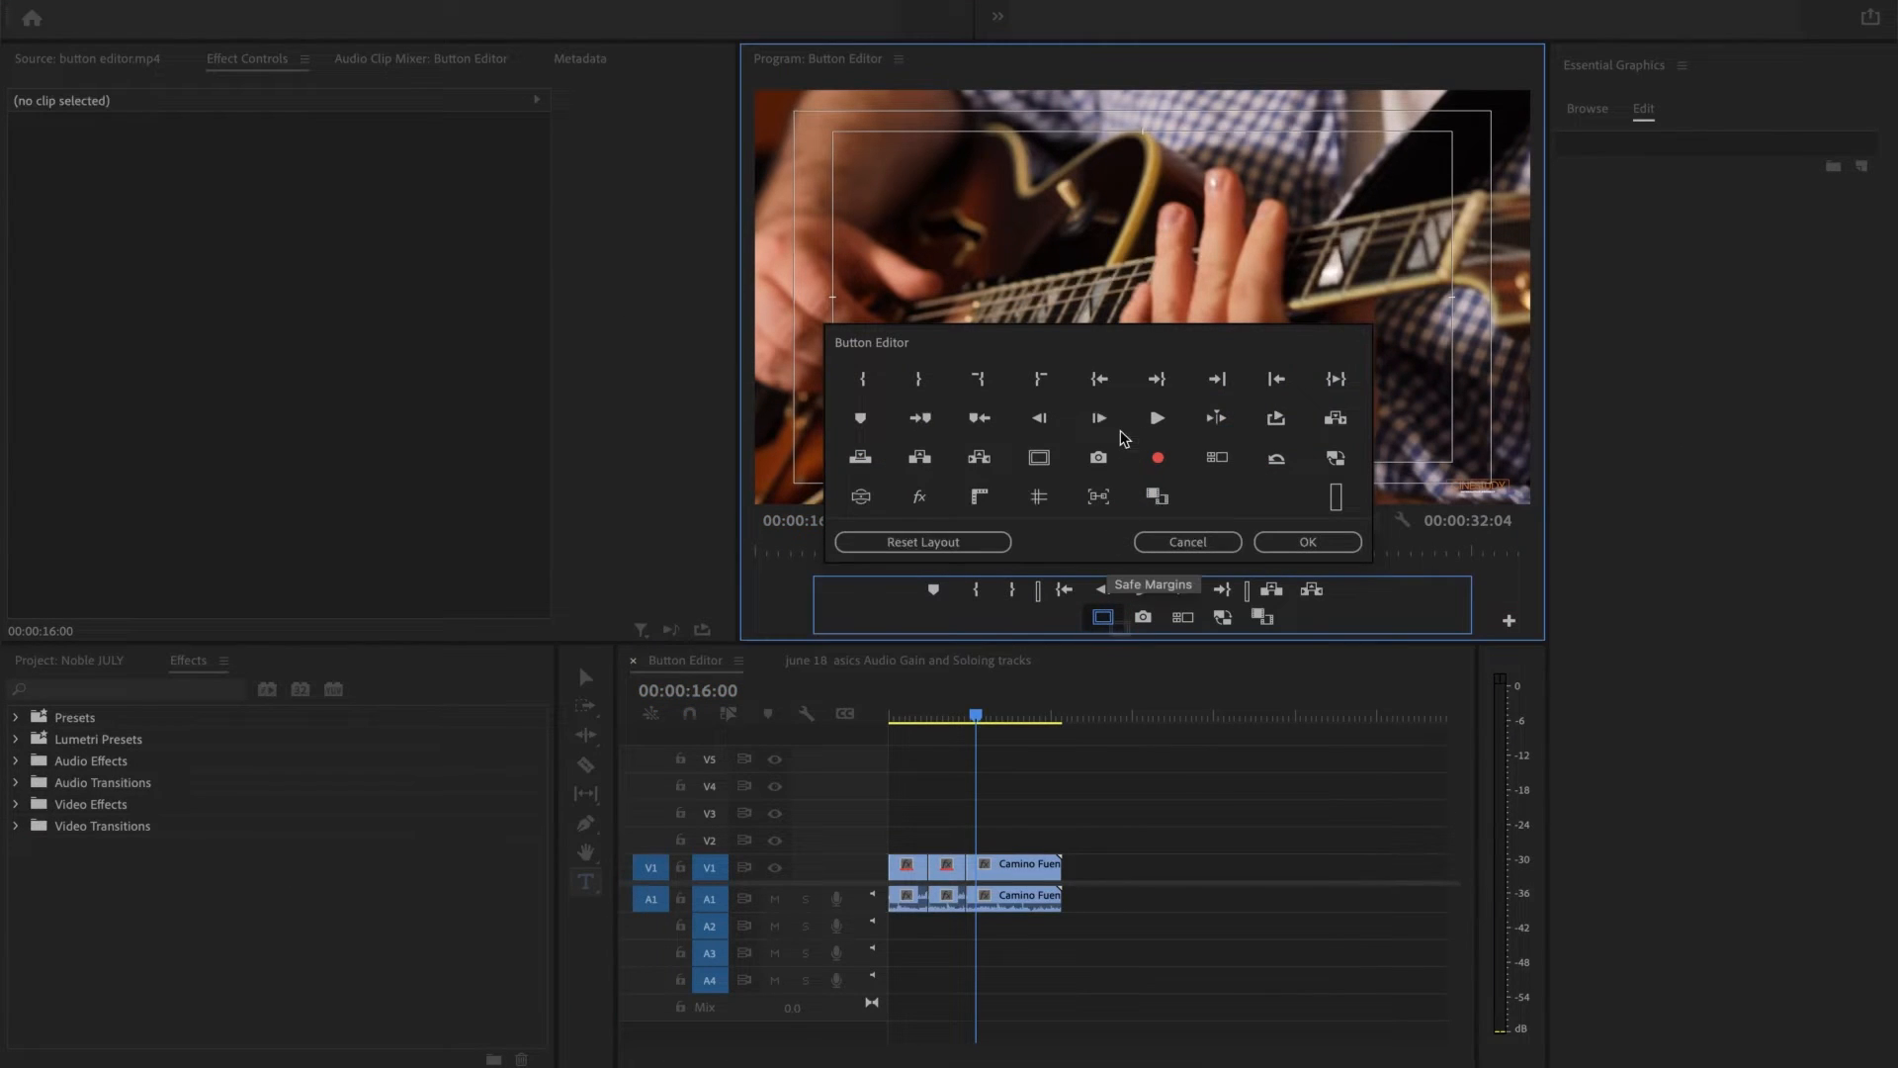
left_click(1295, 542)
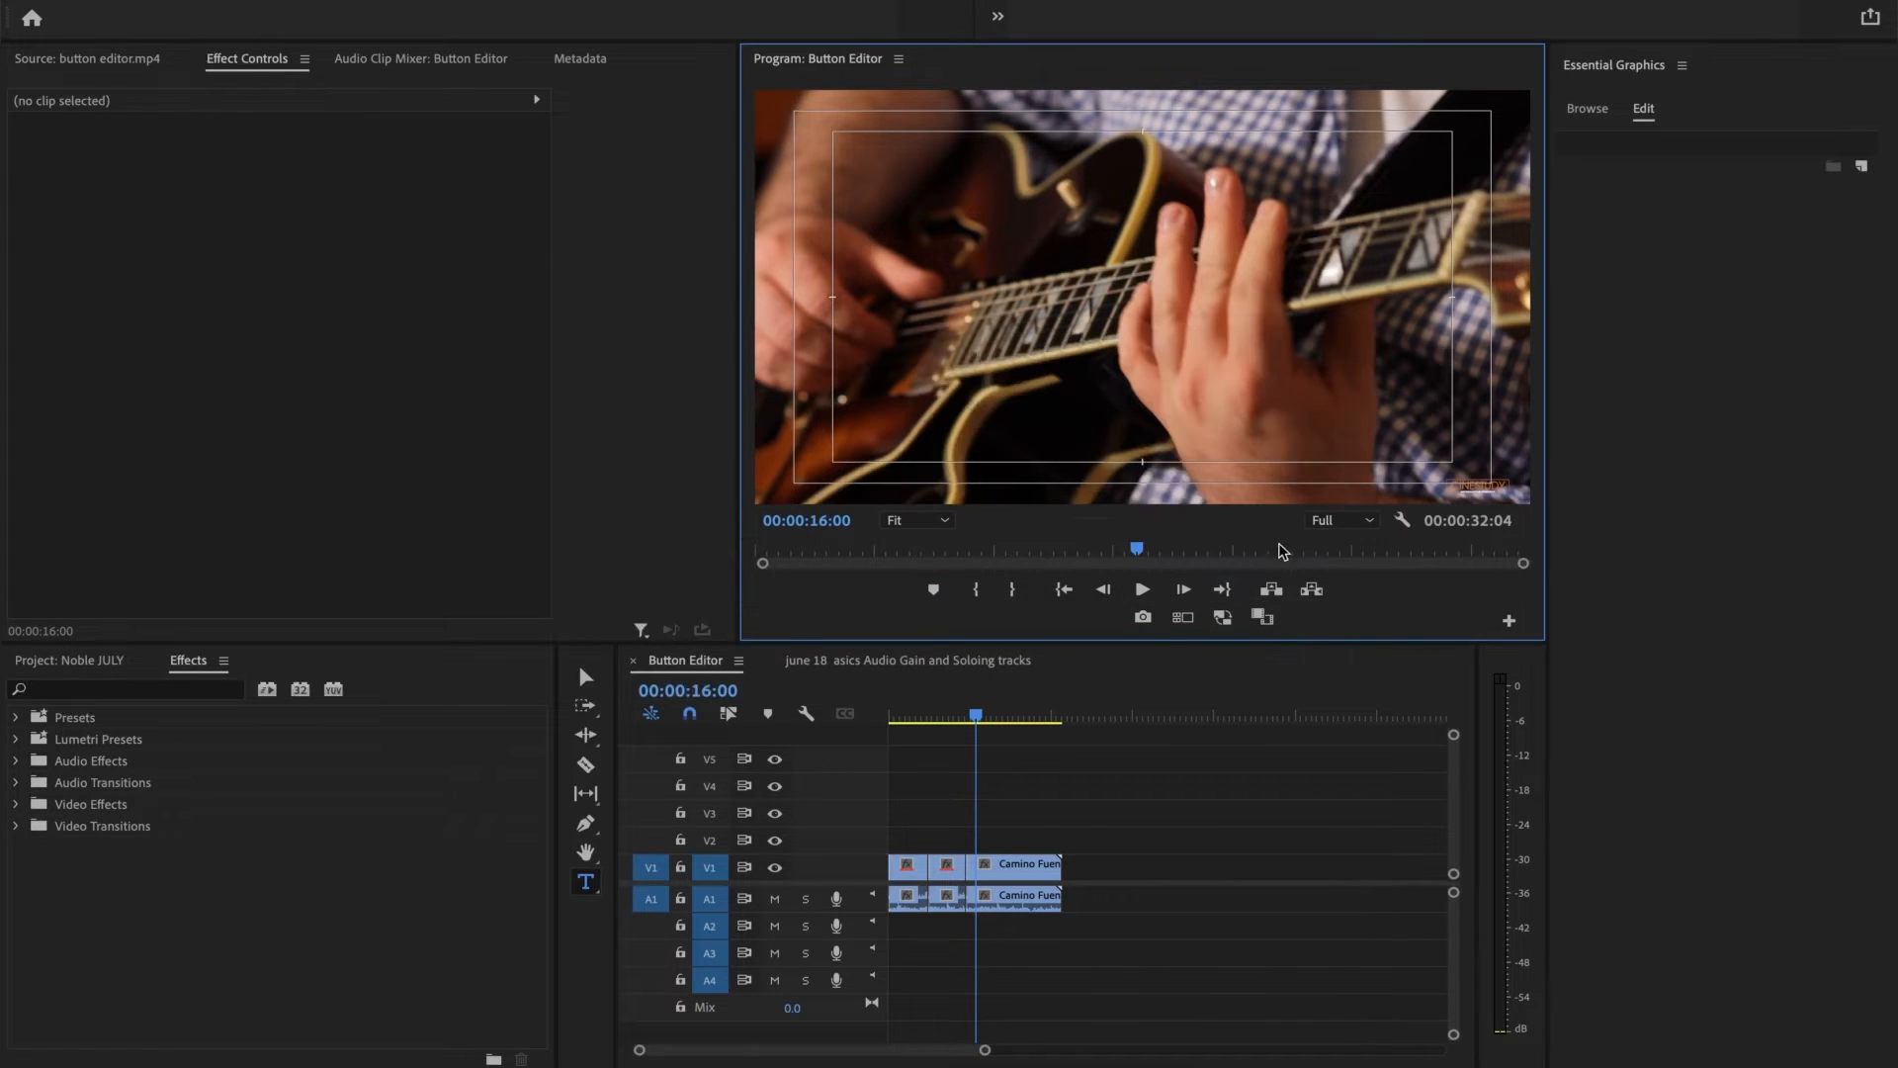
Export the frame at 00:00:24:20 as a PNG still named "guitar", with Import into project turned off
left_click(1143, 618)
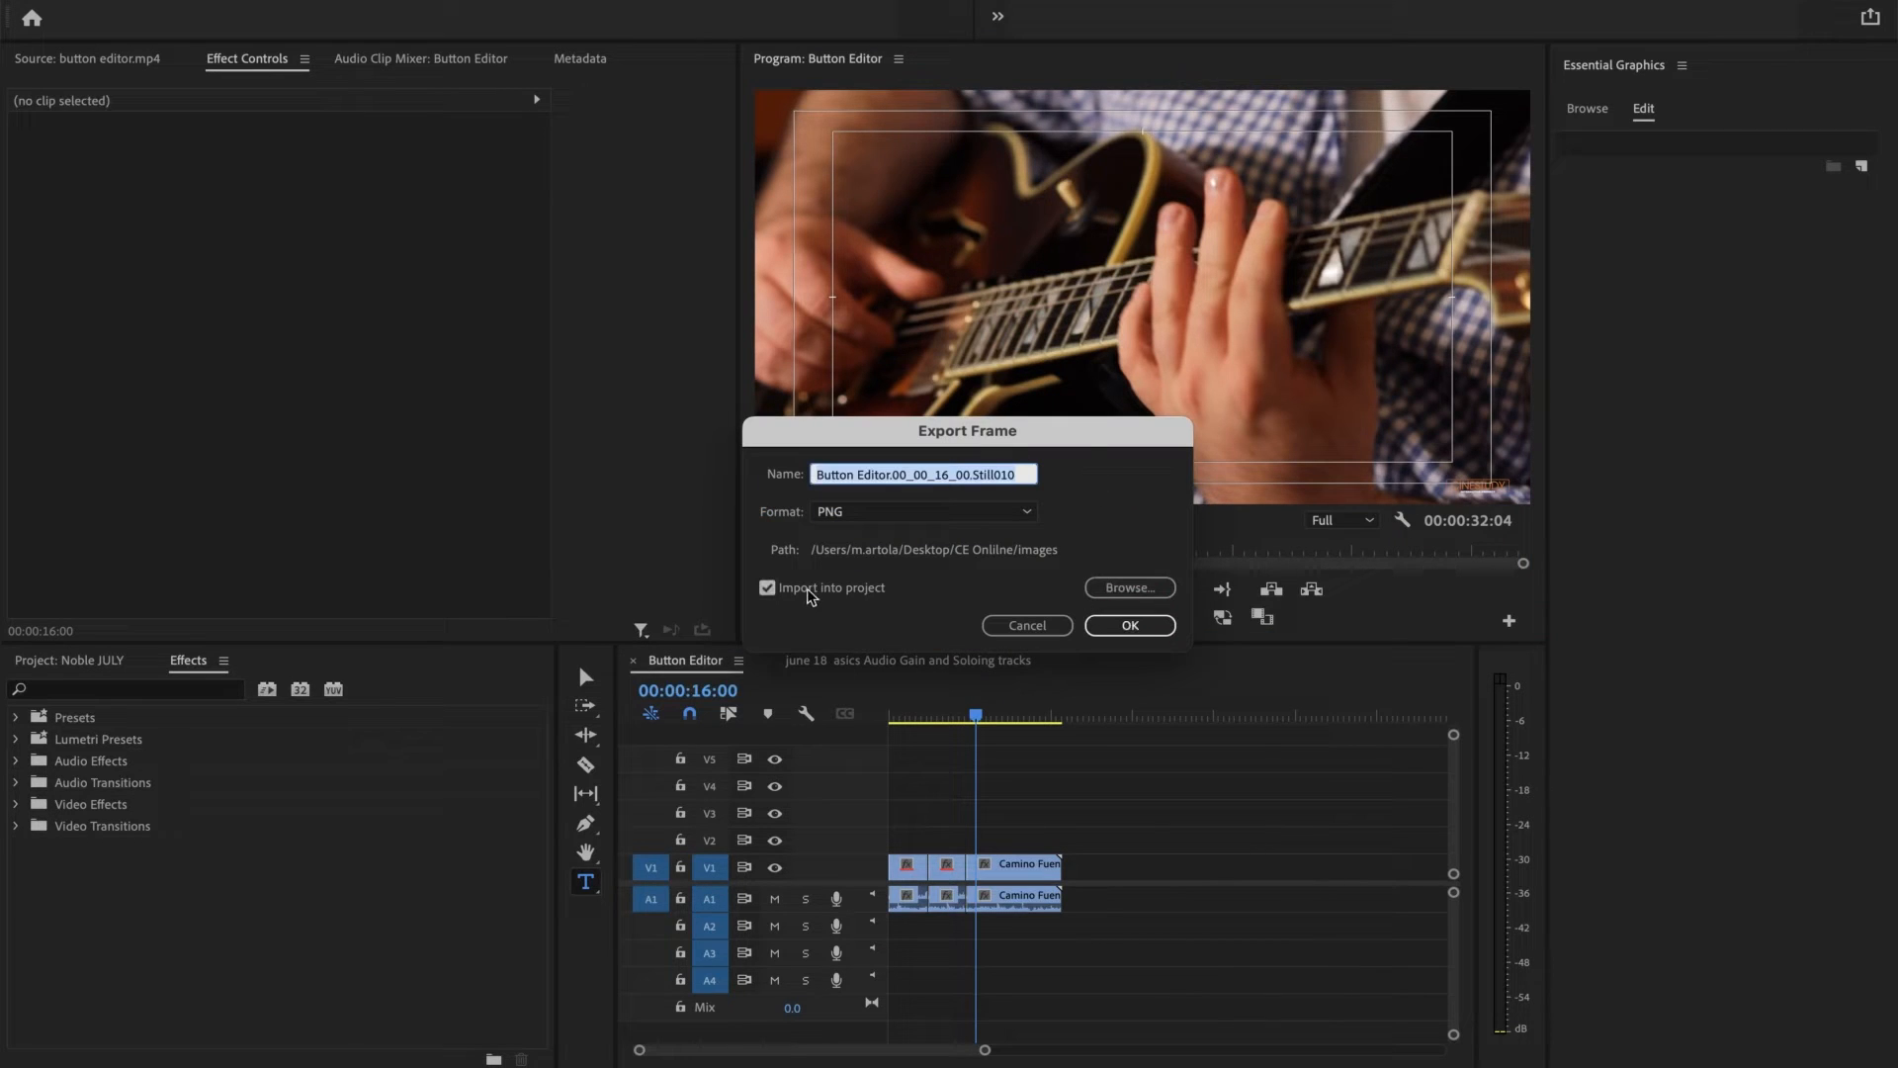
left_click(1027, 625)
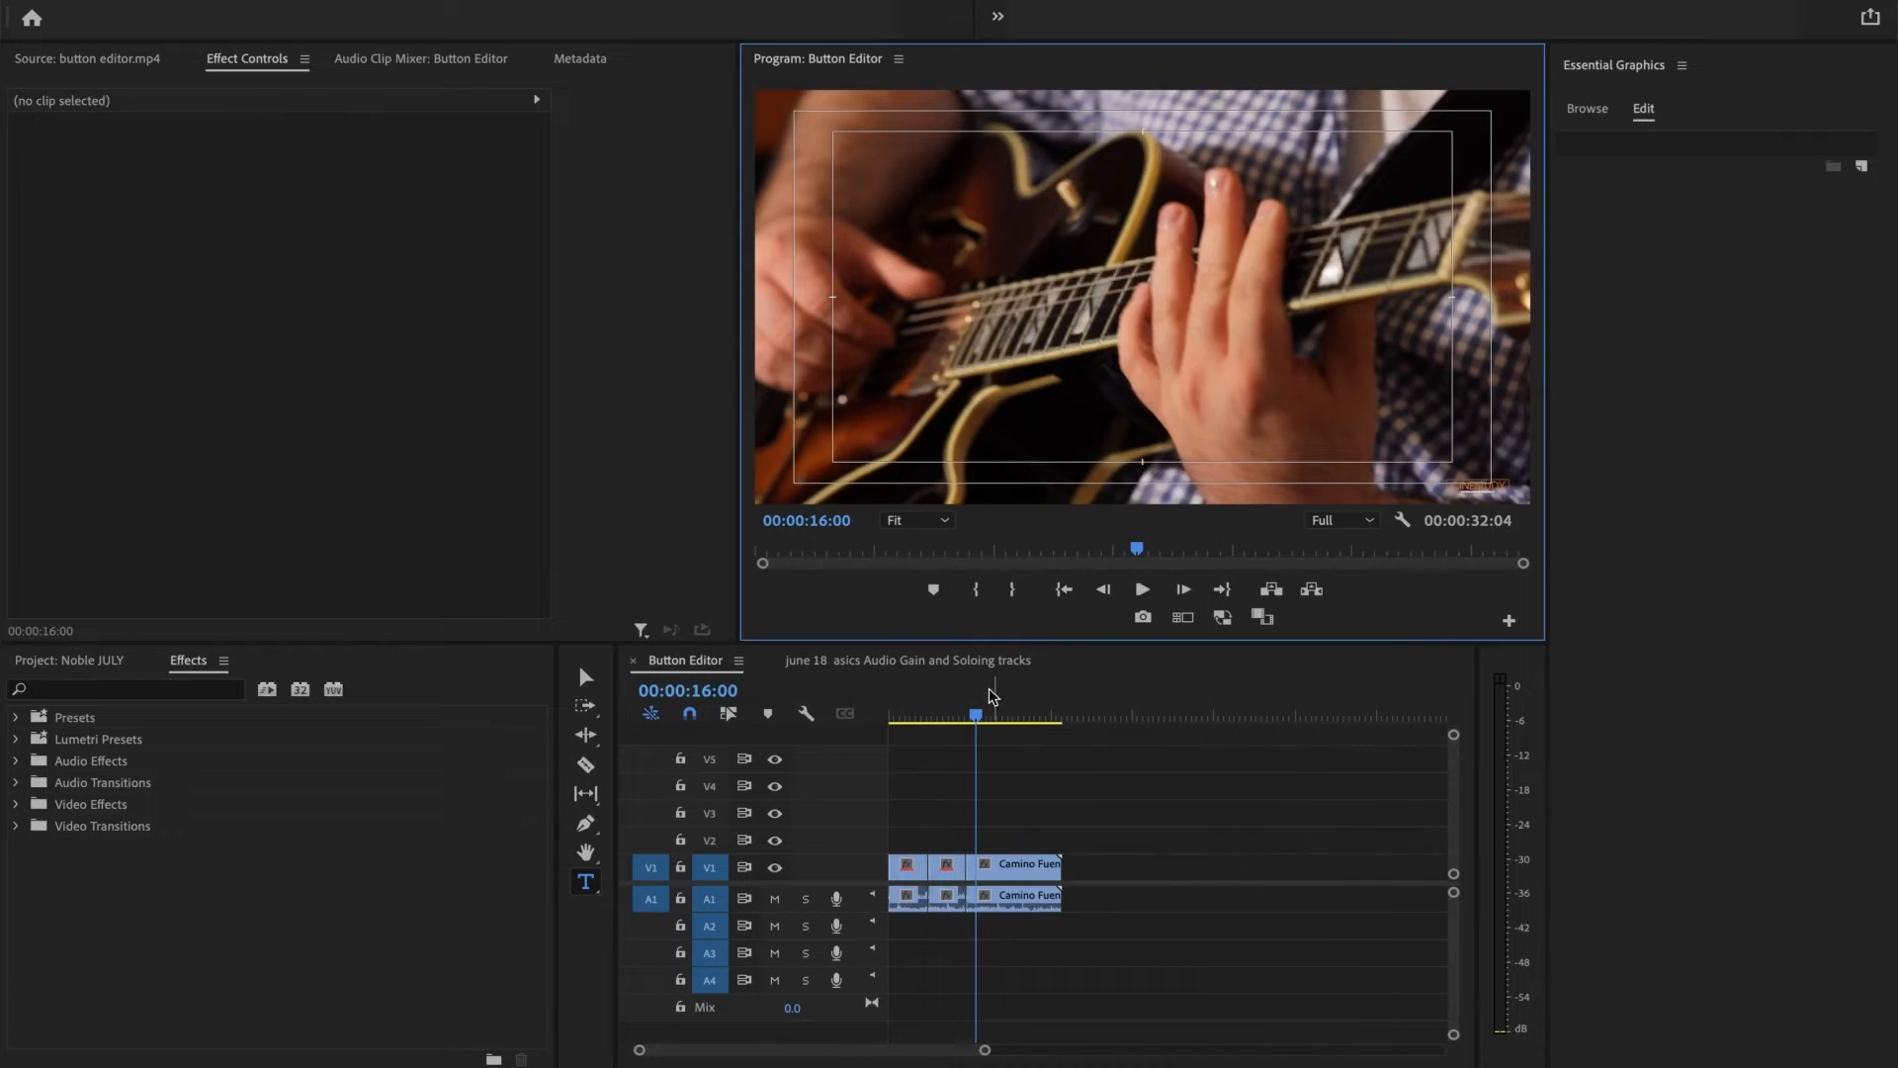
mouse_move(991, 716)
left_mouse_down()
mouse_move(1051, 716)
mouse_move(955, 716)
mouse_move(1024, 715)
left_mouse_up()
left_click(1143, 617)
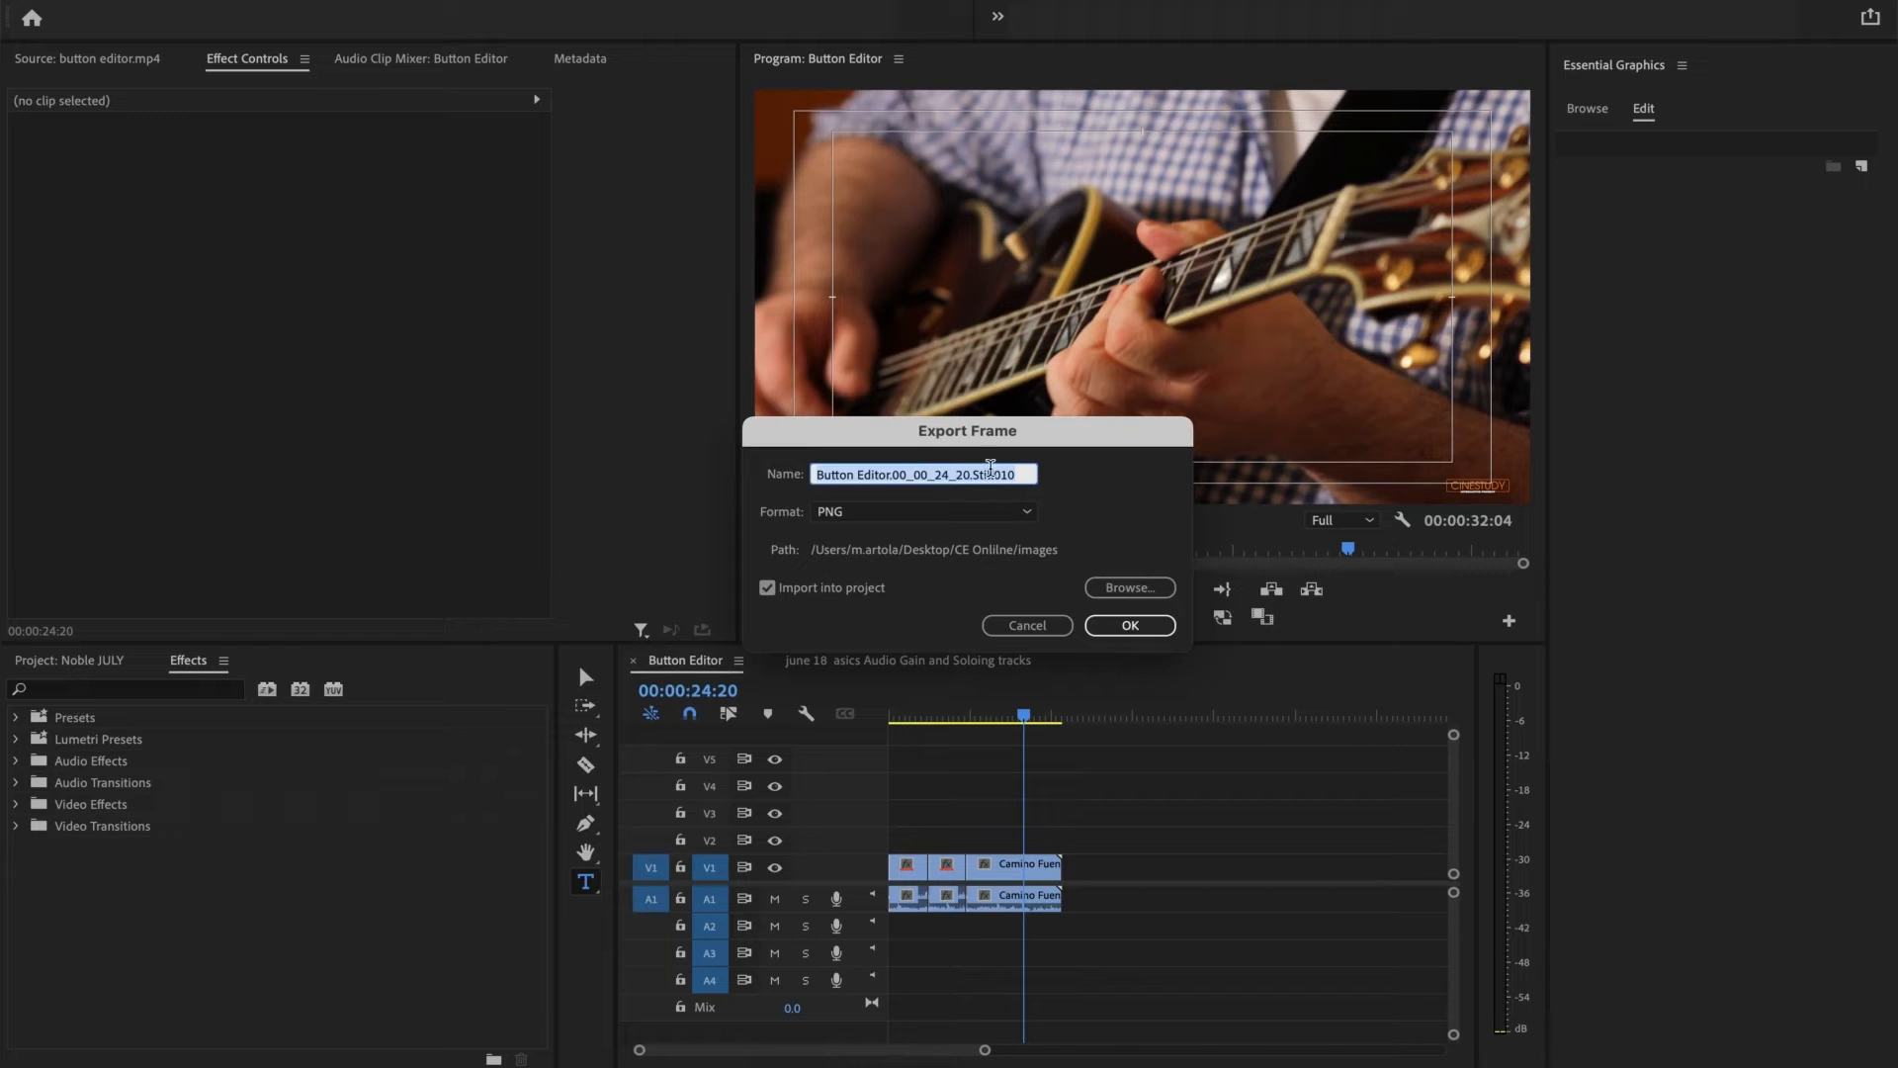
type("guitar")
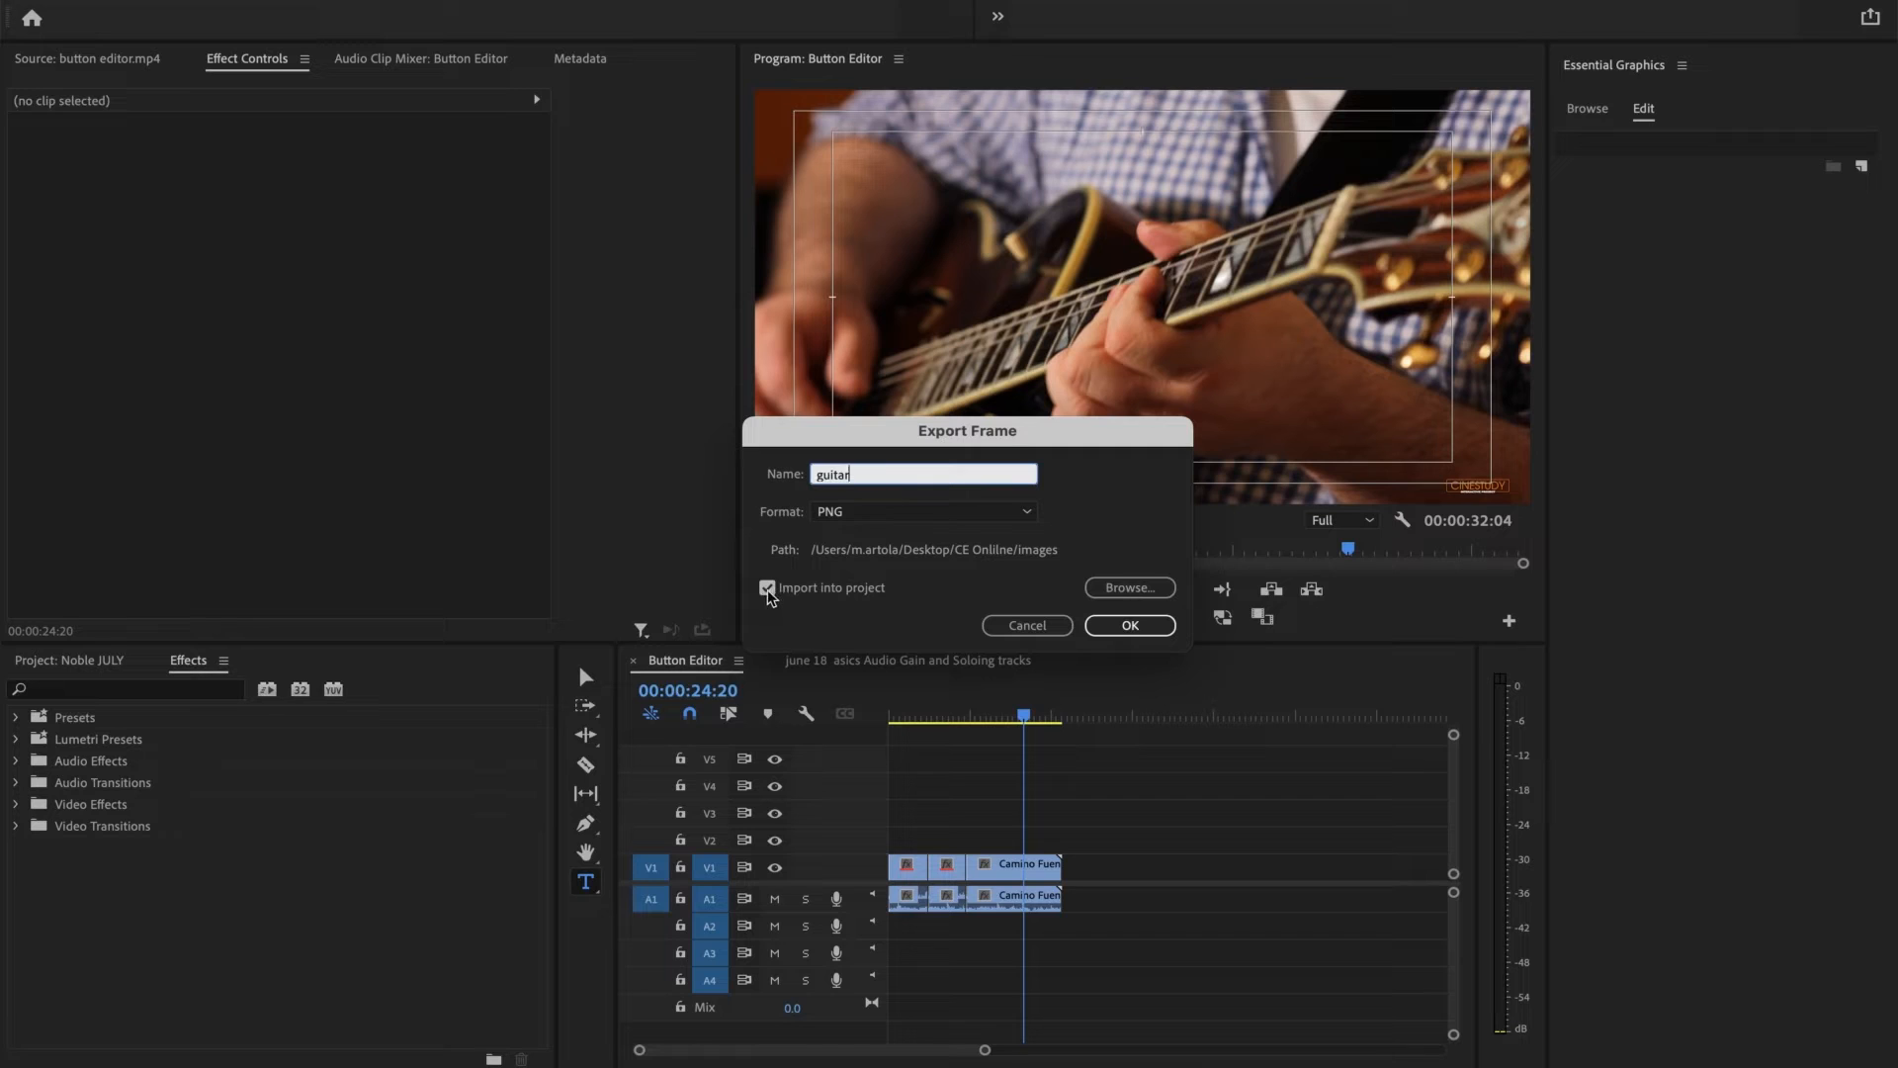
left_click(767, 589)
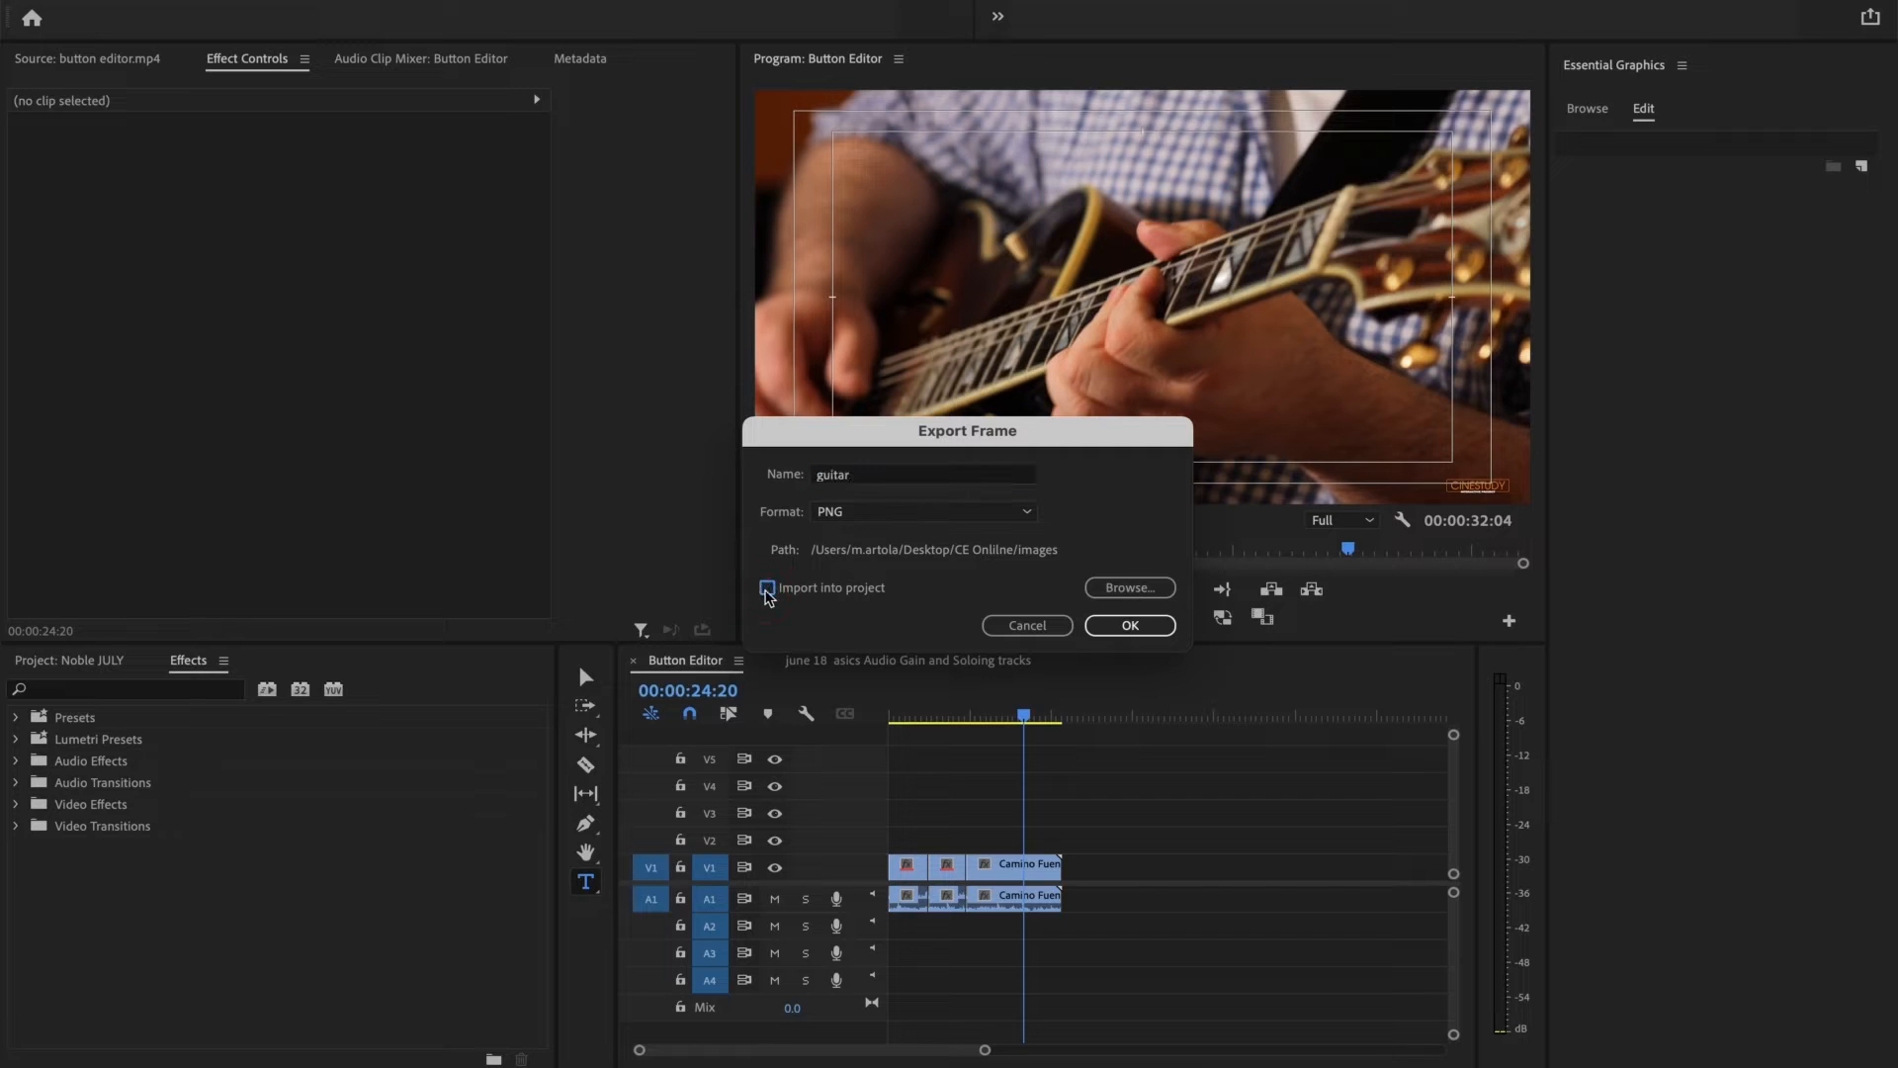
left_click(866, 512)
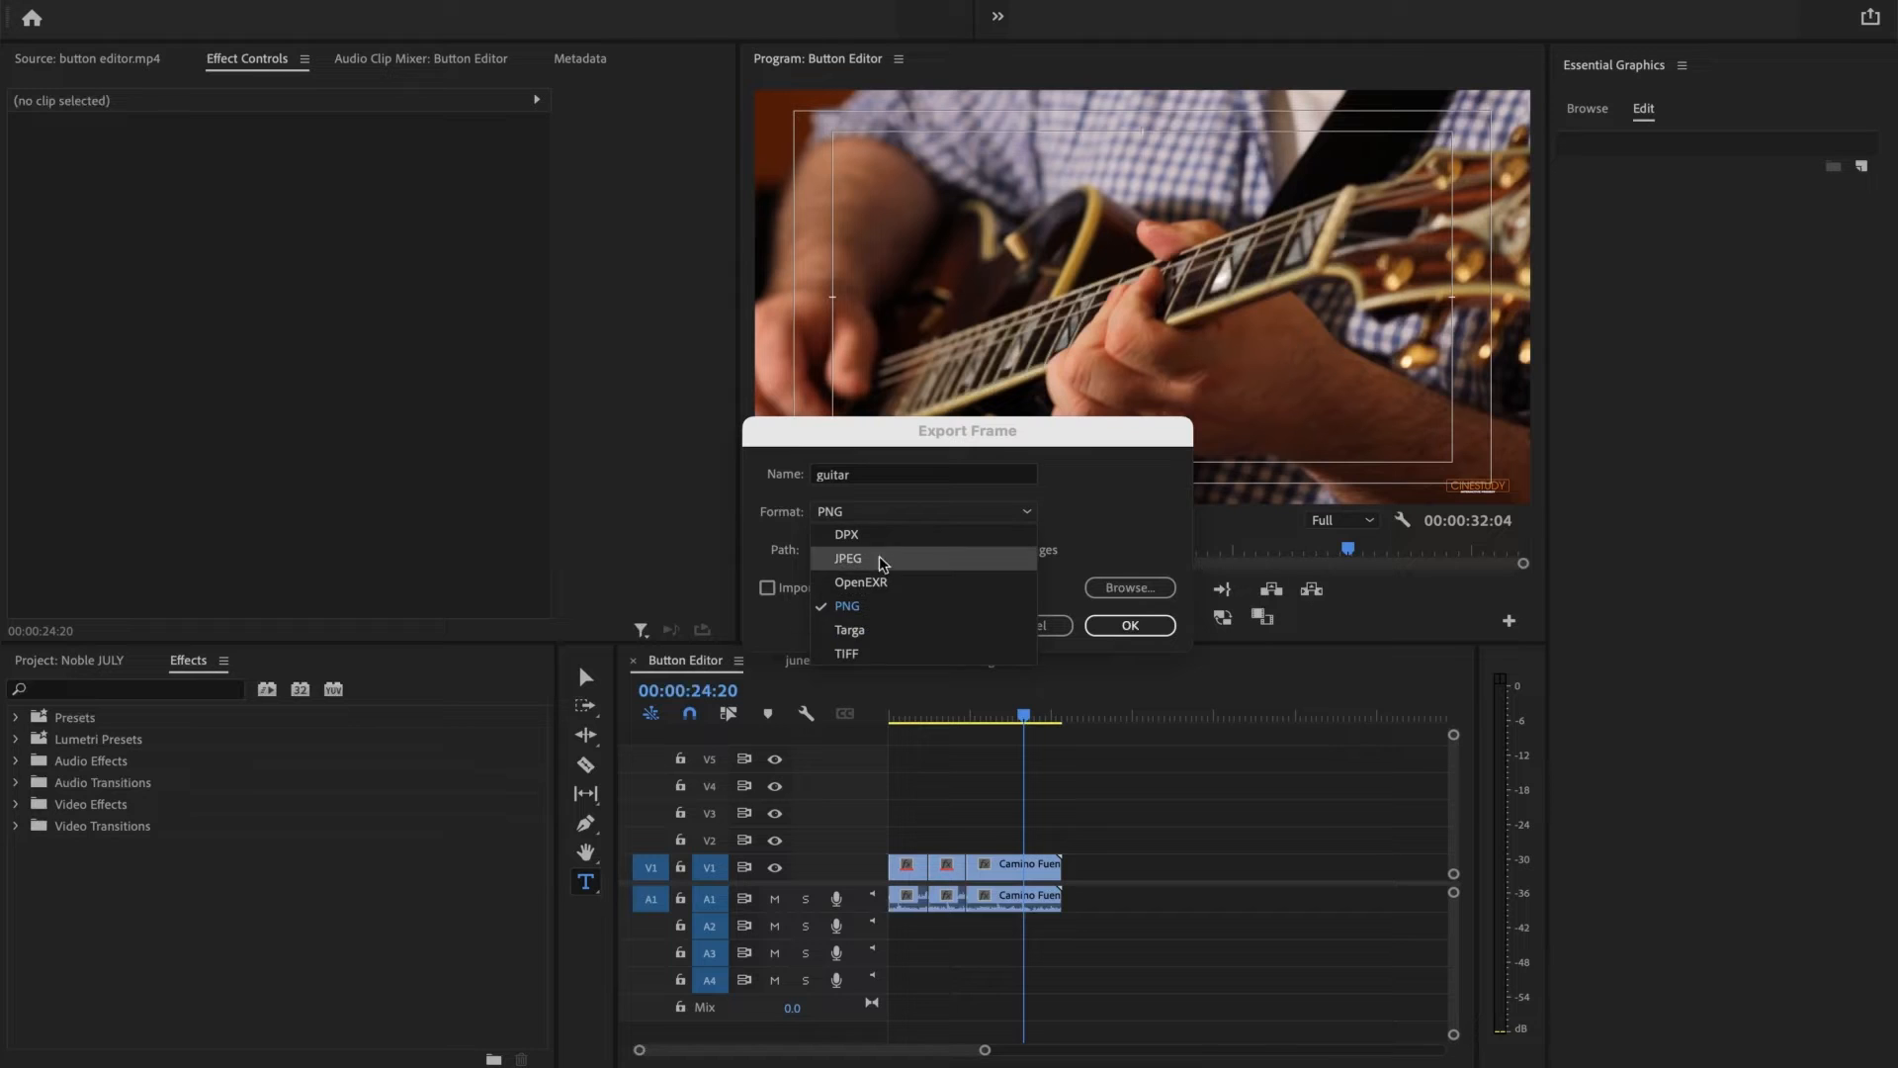
left_click(1088, 515)
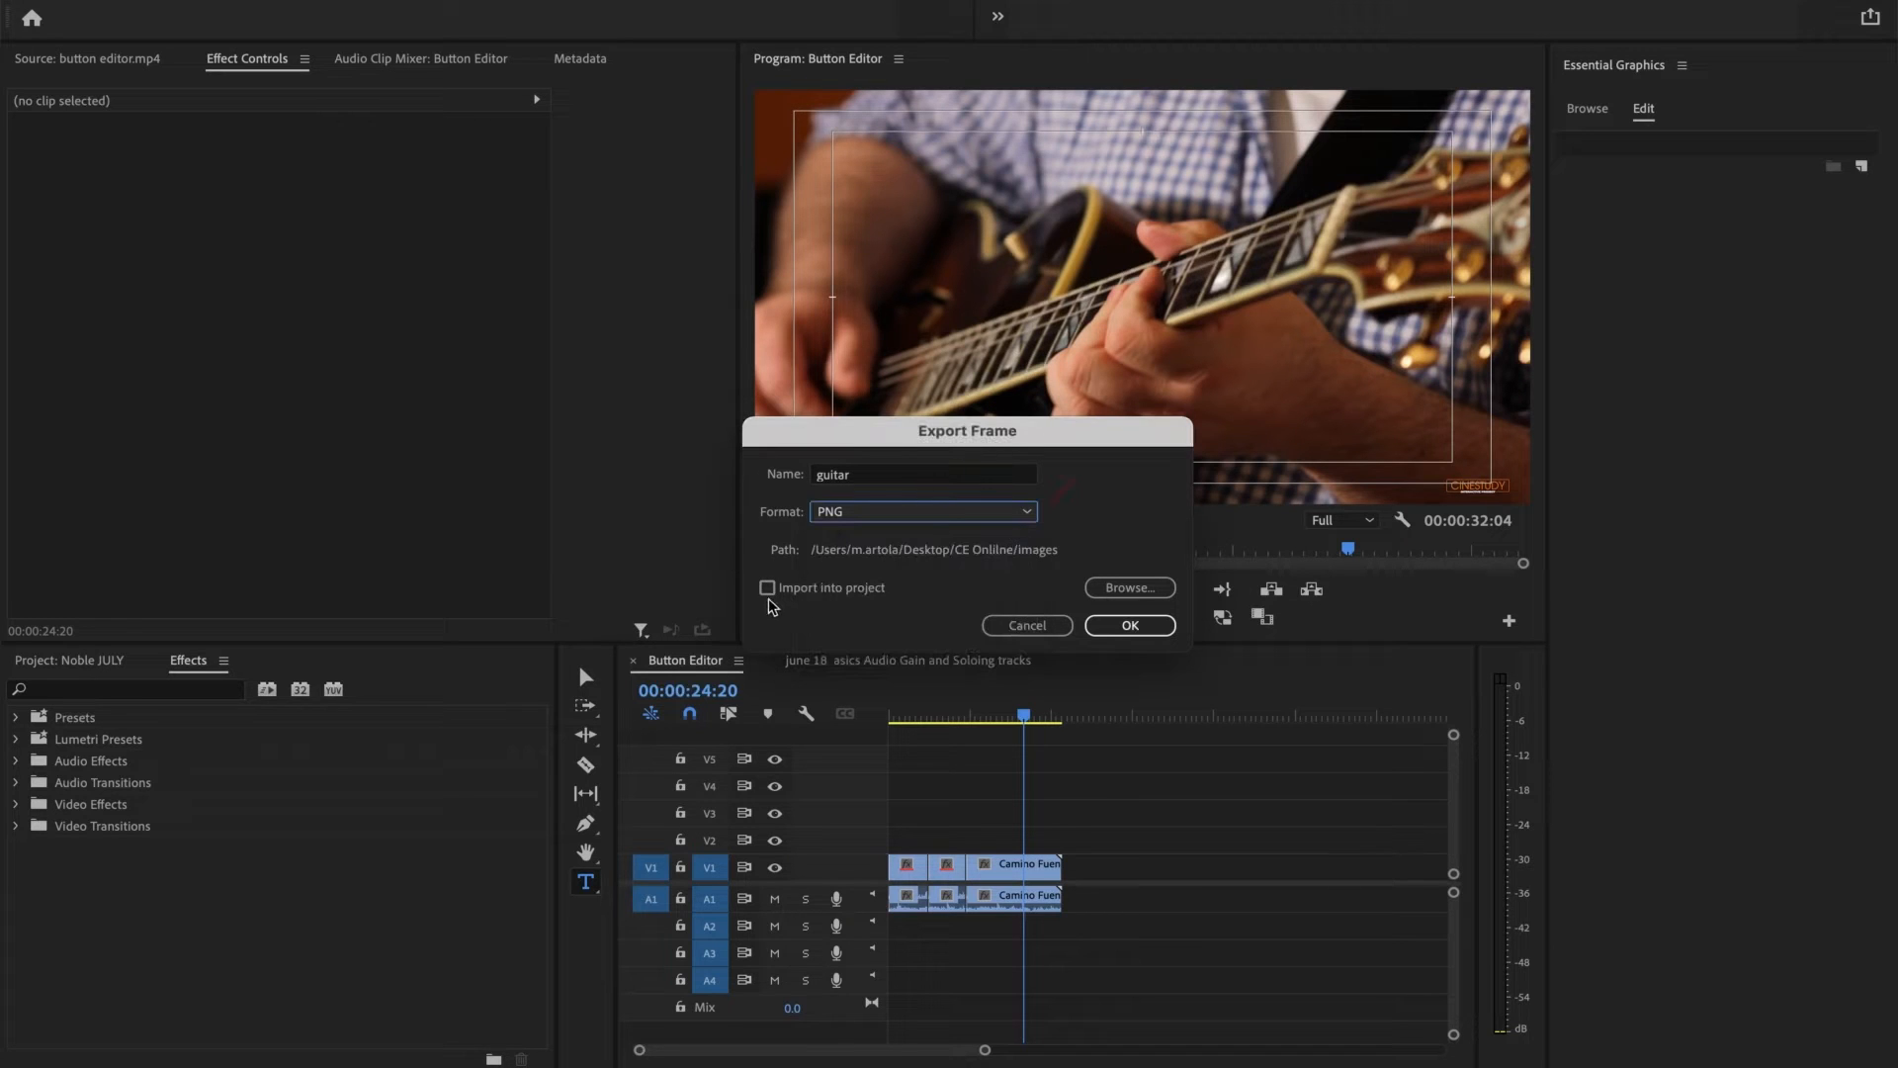
left_click(1125, 625)
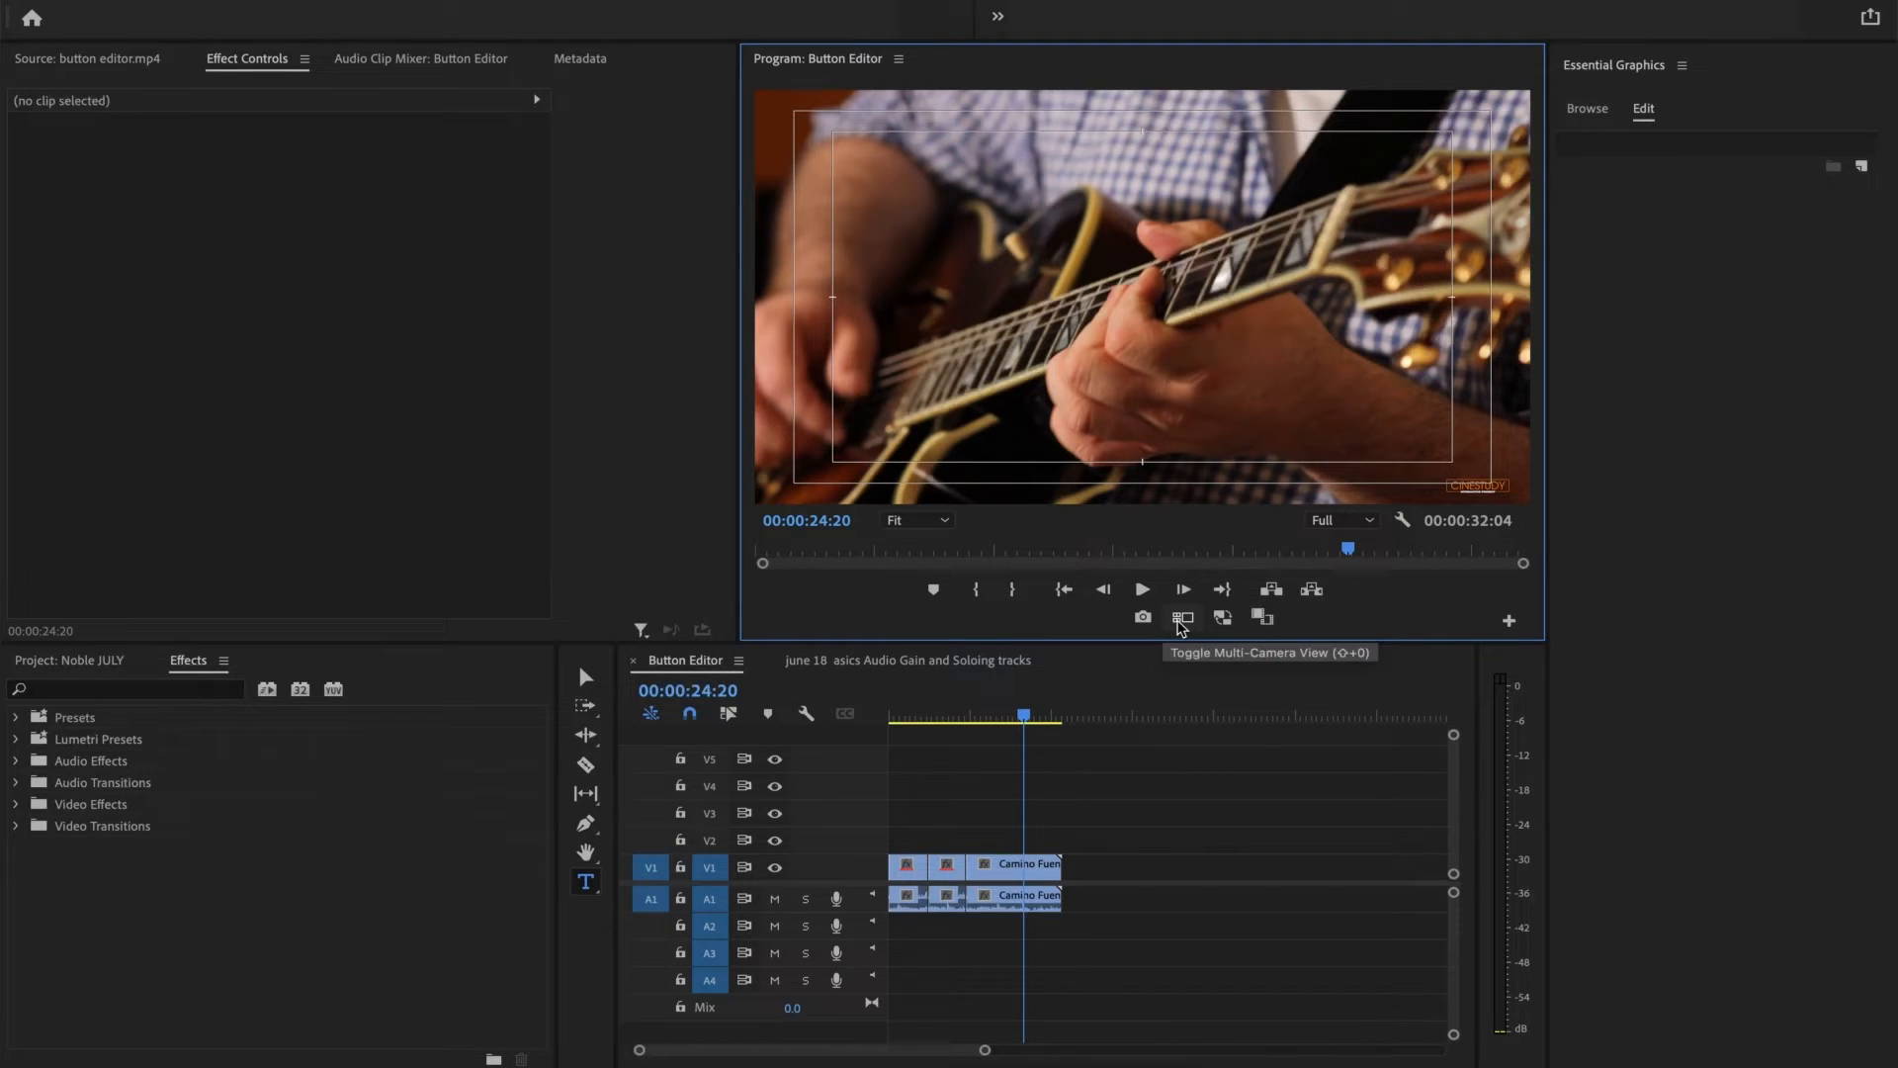
Toggle the multi-camera view on and off, and do the same with the proxies
left_click(1182, 620)
left_click(1181, 621)
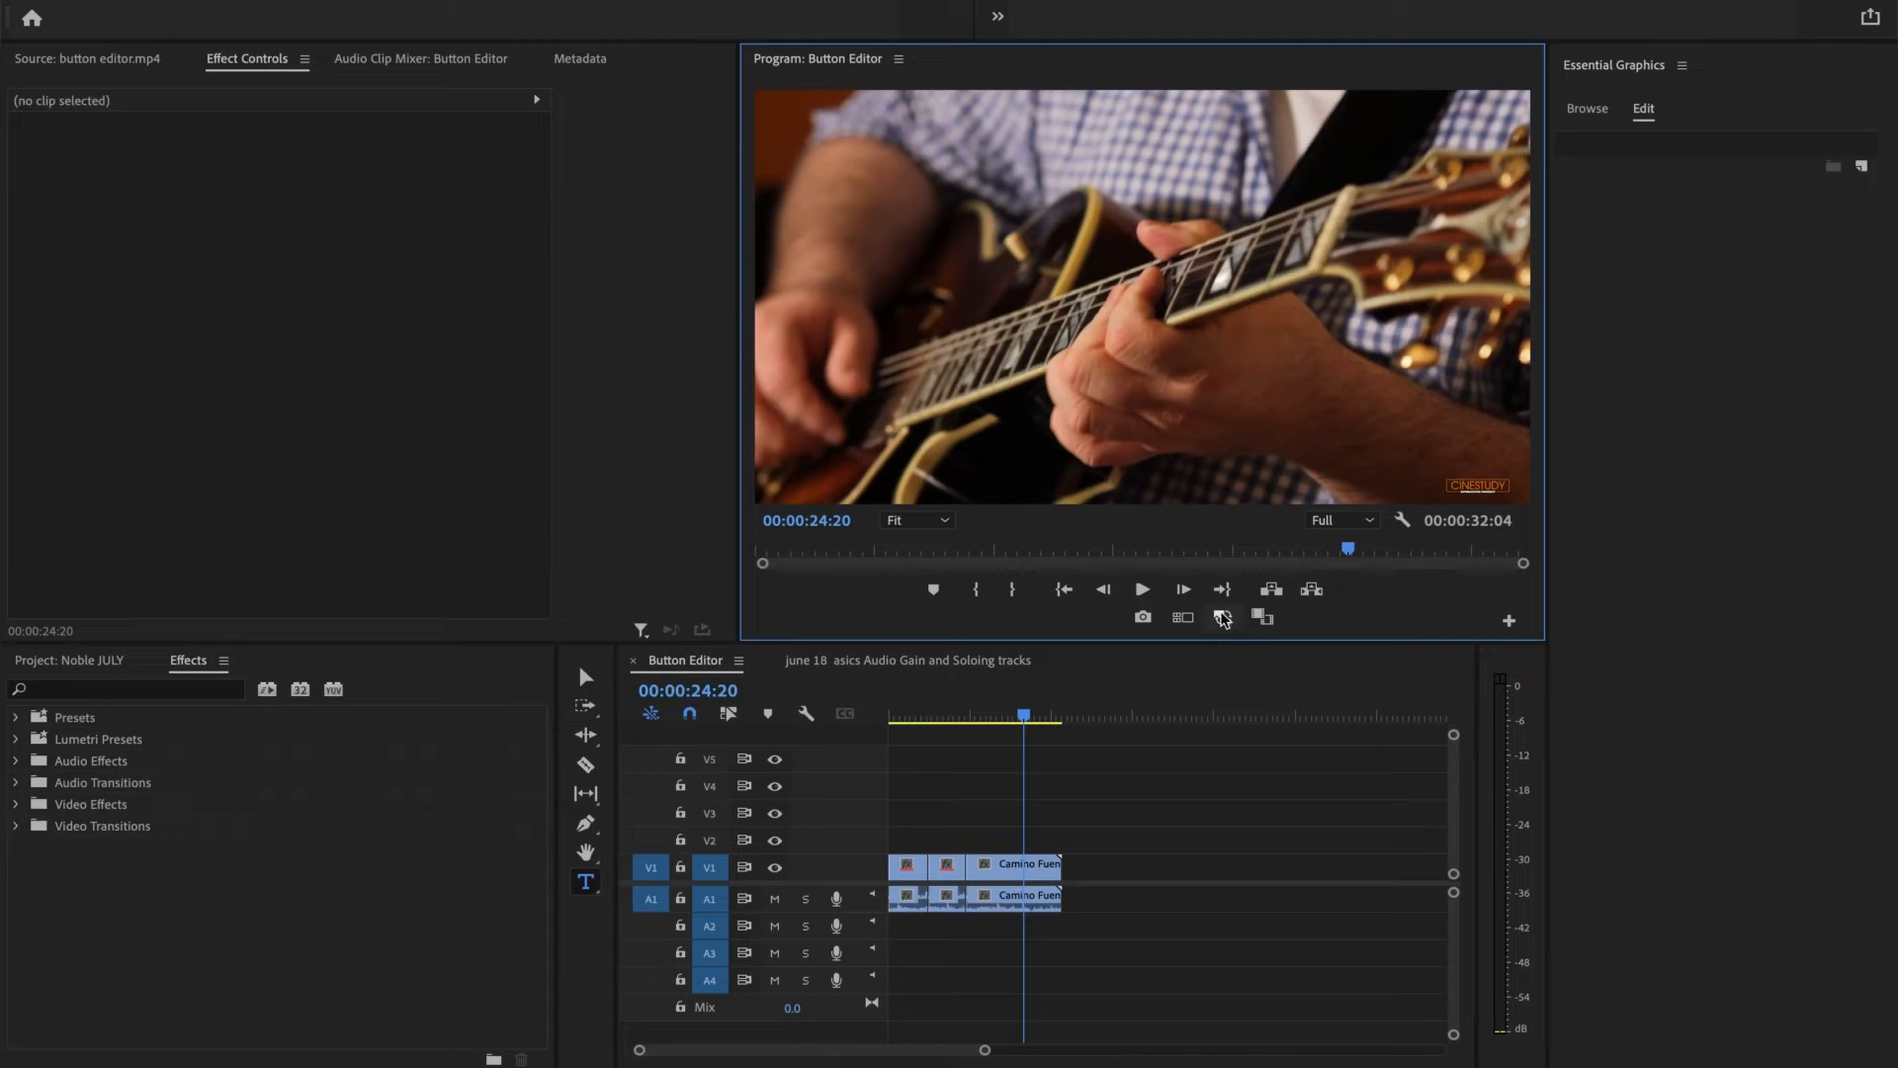
left_click(1223, 618)
left_click(1226, 622)
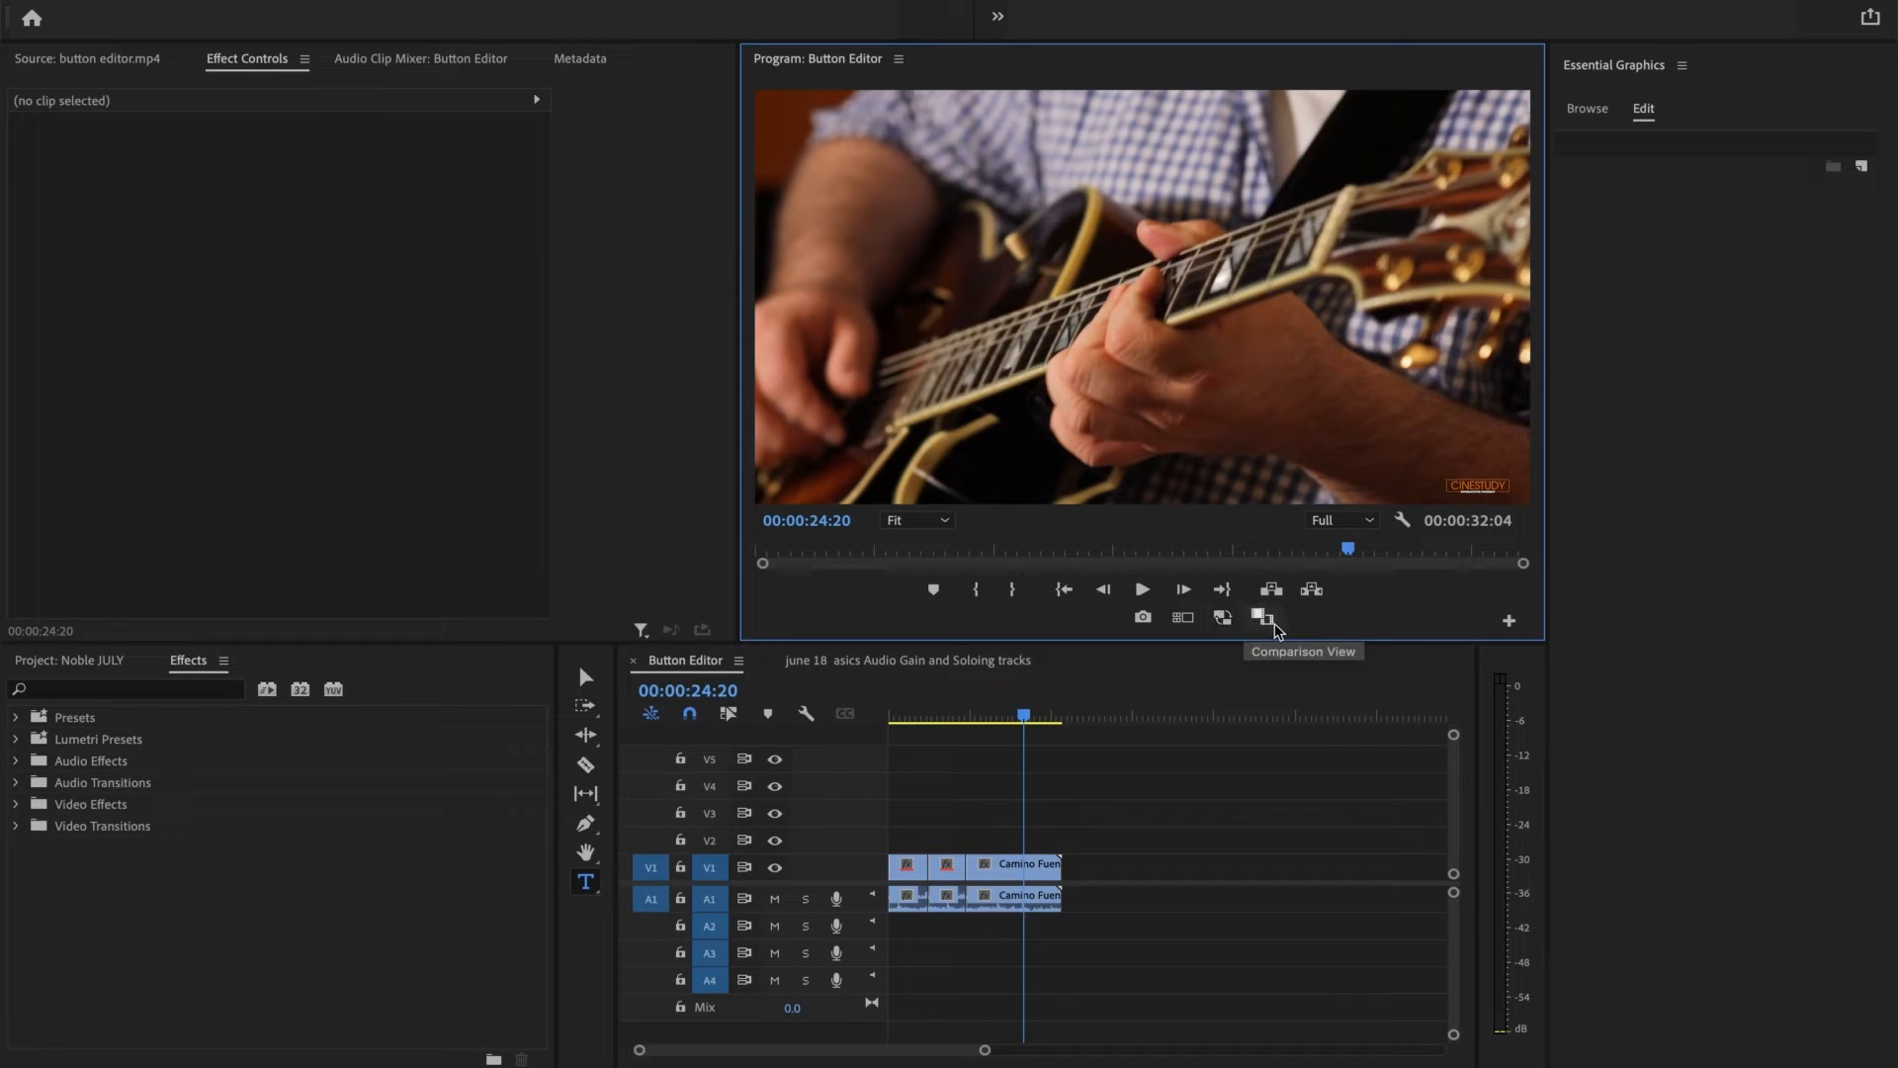
Turn on Comparison View, move the playhead to 00:00:21:06 and select the last video clip on track V1
left_click(1267, 620)
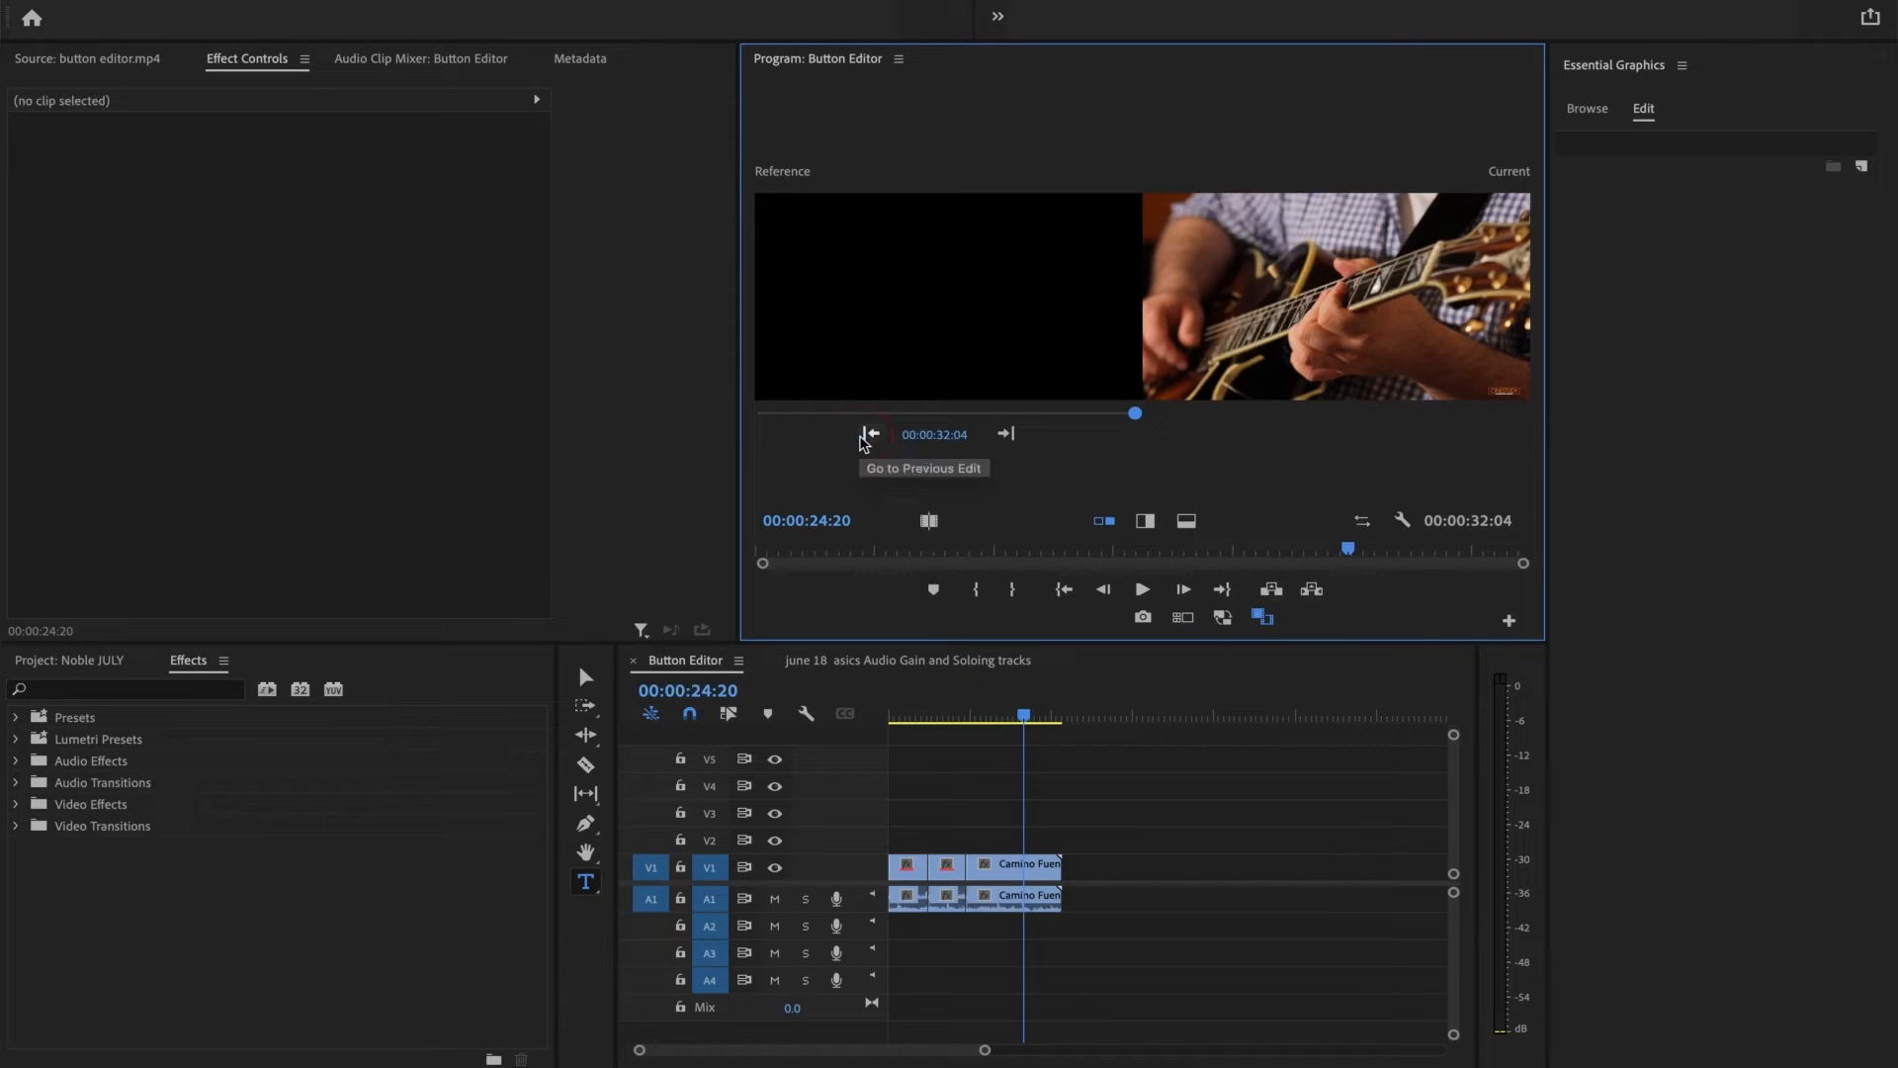
left_click(870, 436)
left_click(878, 434)
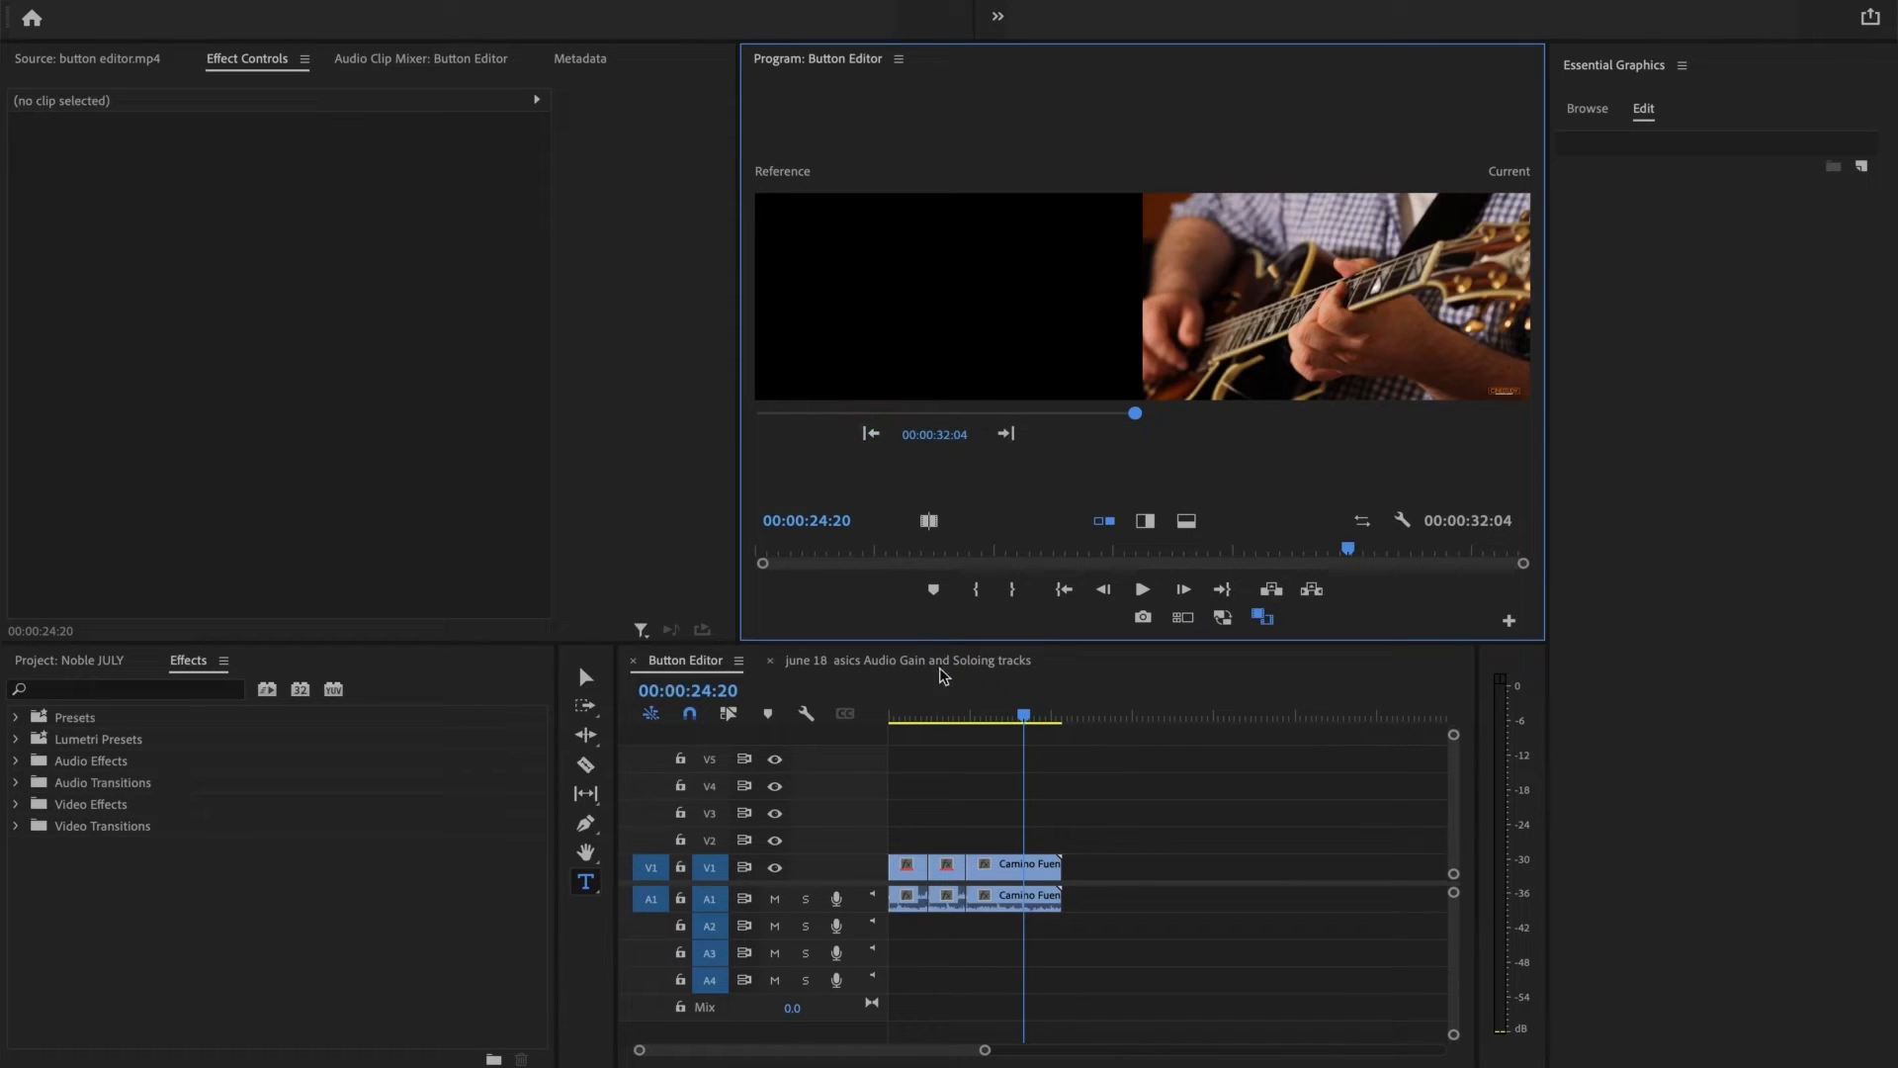
left_click(1005, 714)
left_click(1024, 869)
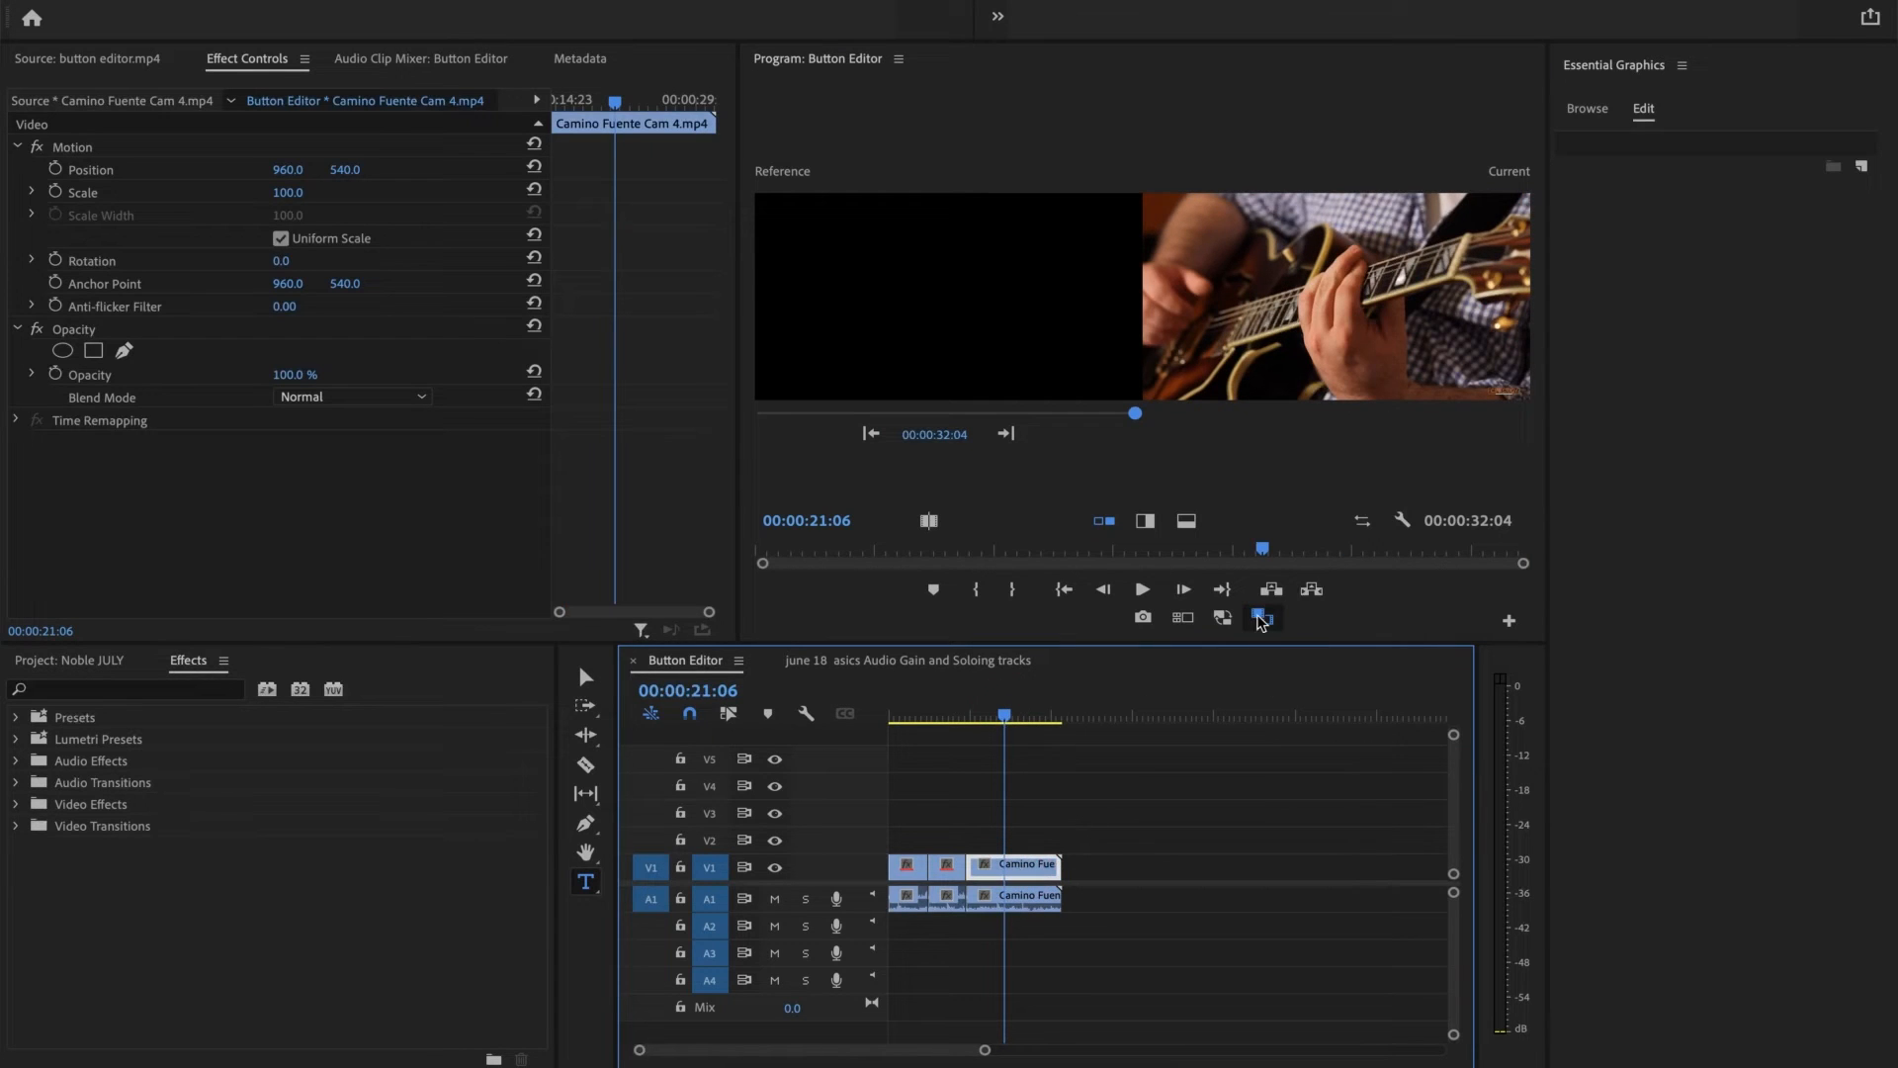
left_click(1263, 618)
left_click(1262, 618)
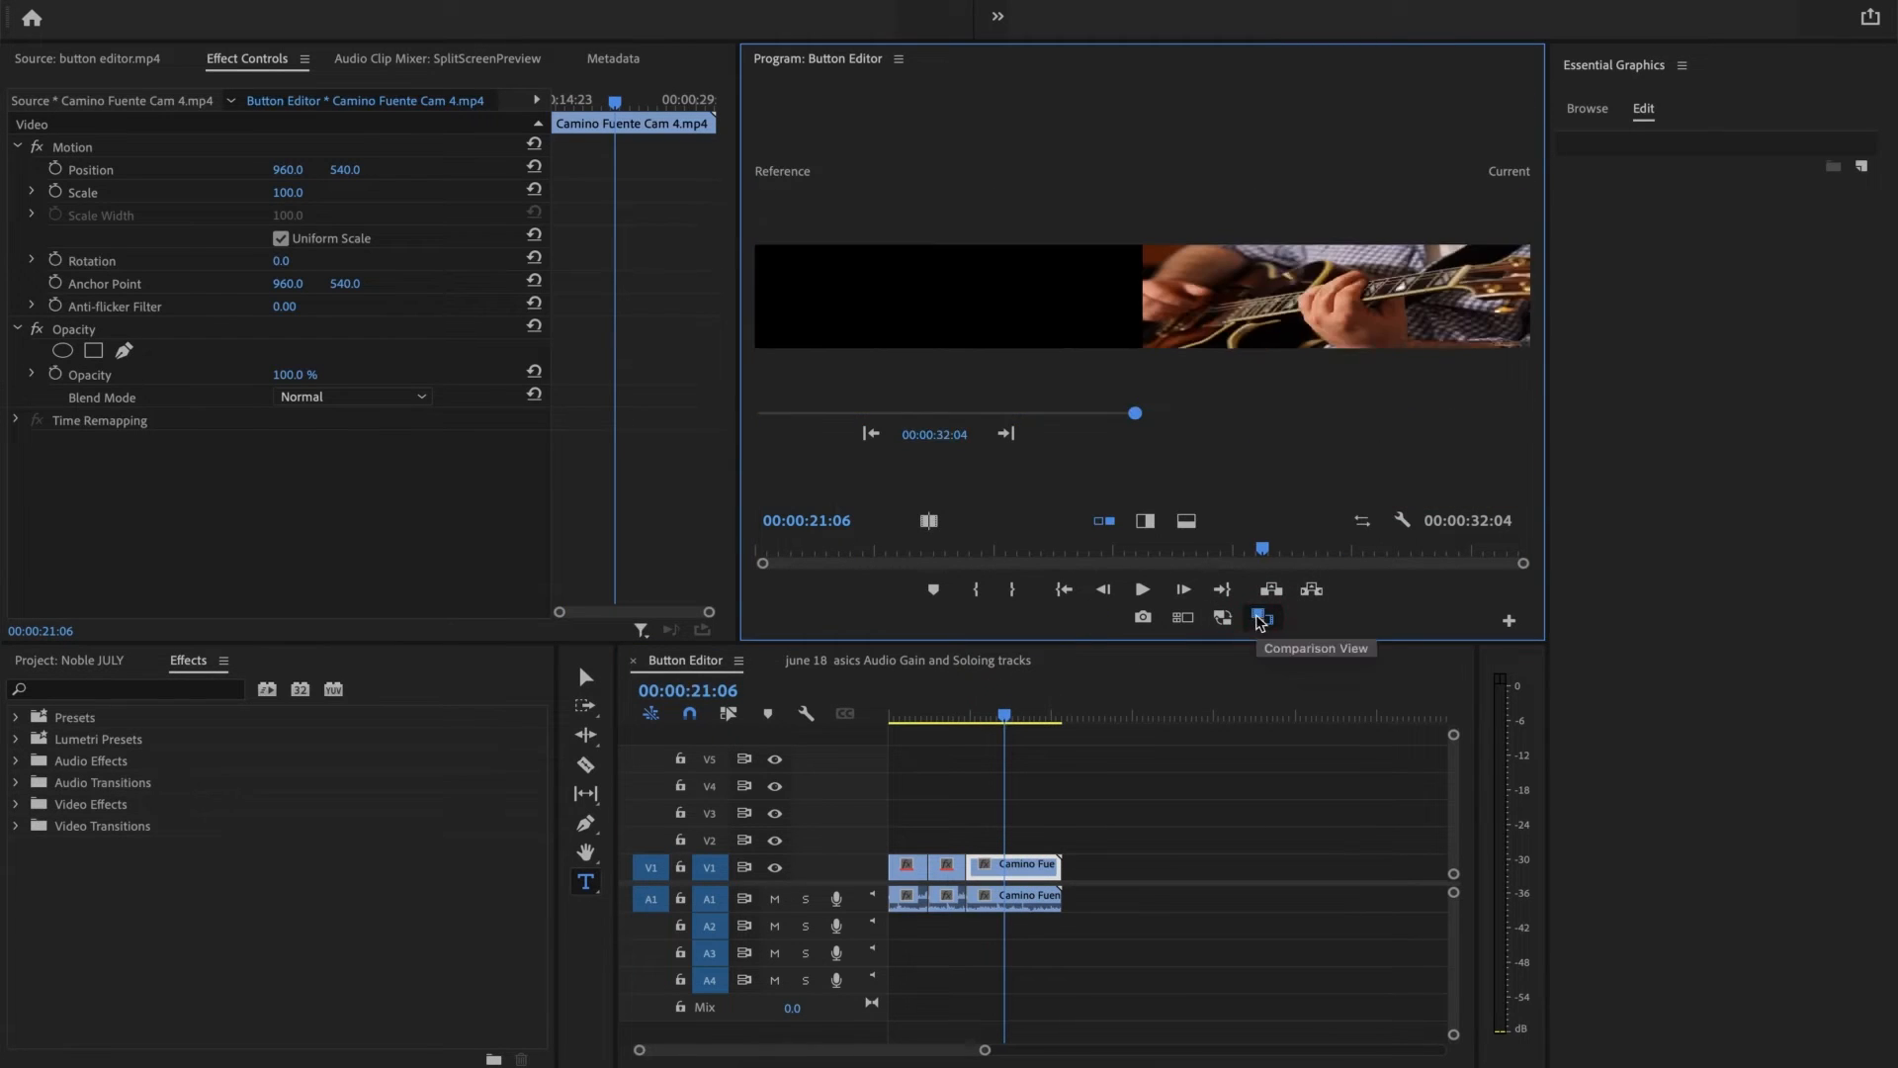
Step the comparison's reference frame through the sequence's edit points and set it to 00:00:00:00
left_click_drag(1110, 414, 762, 415)
left_click(1005, 433)
left_click(1006, 433)
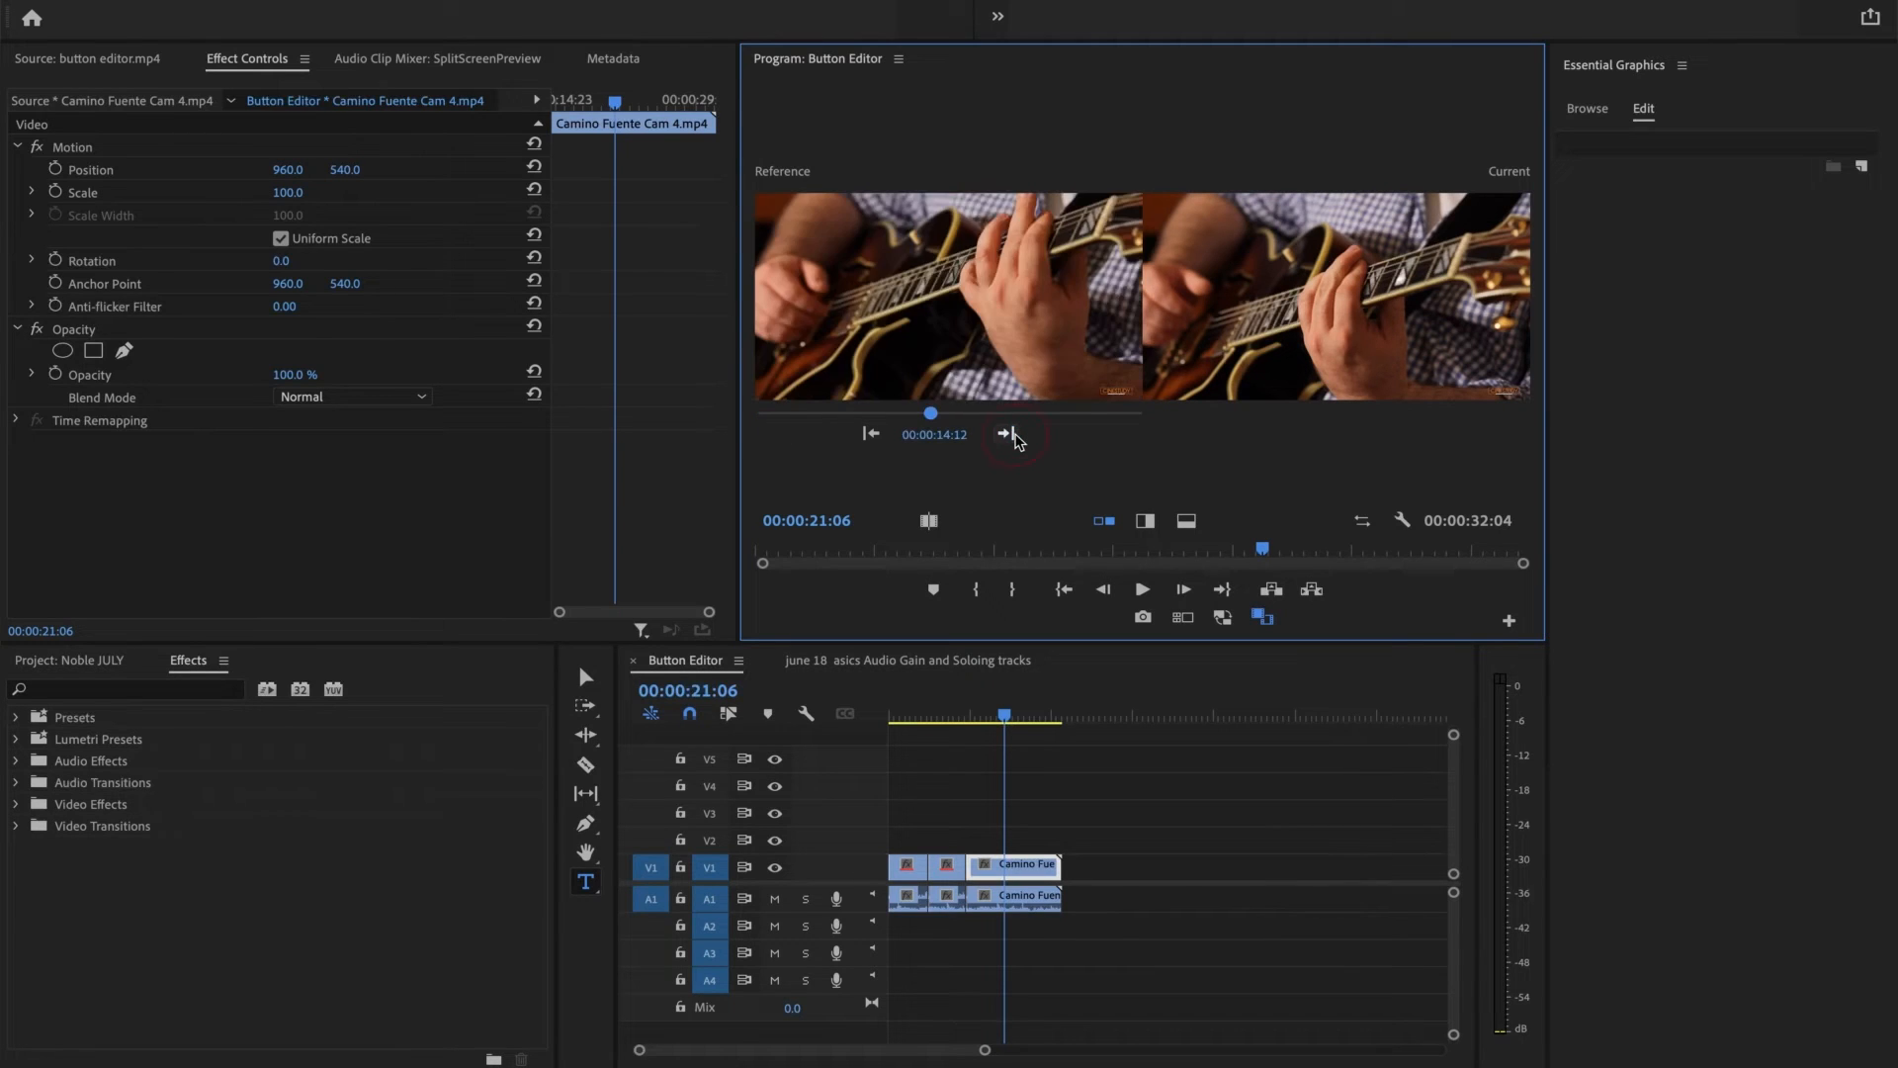
left_click(1006, 433)
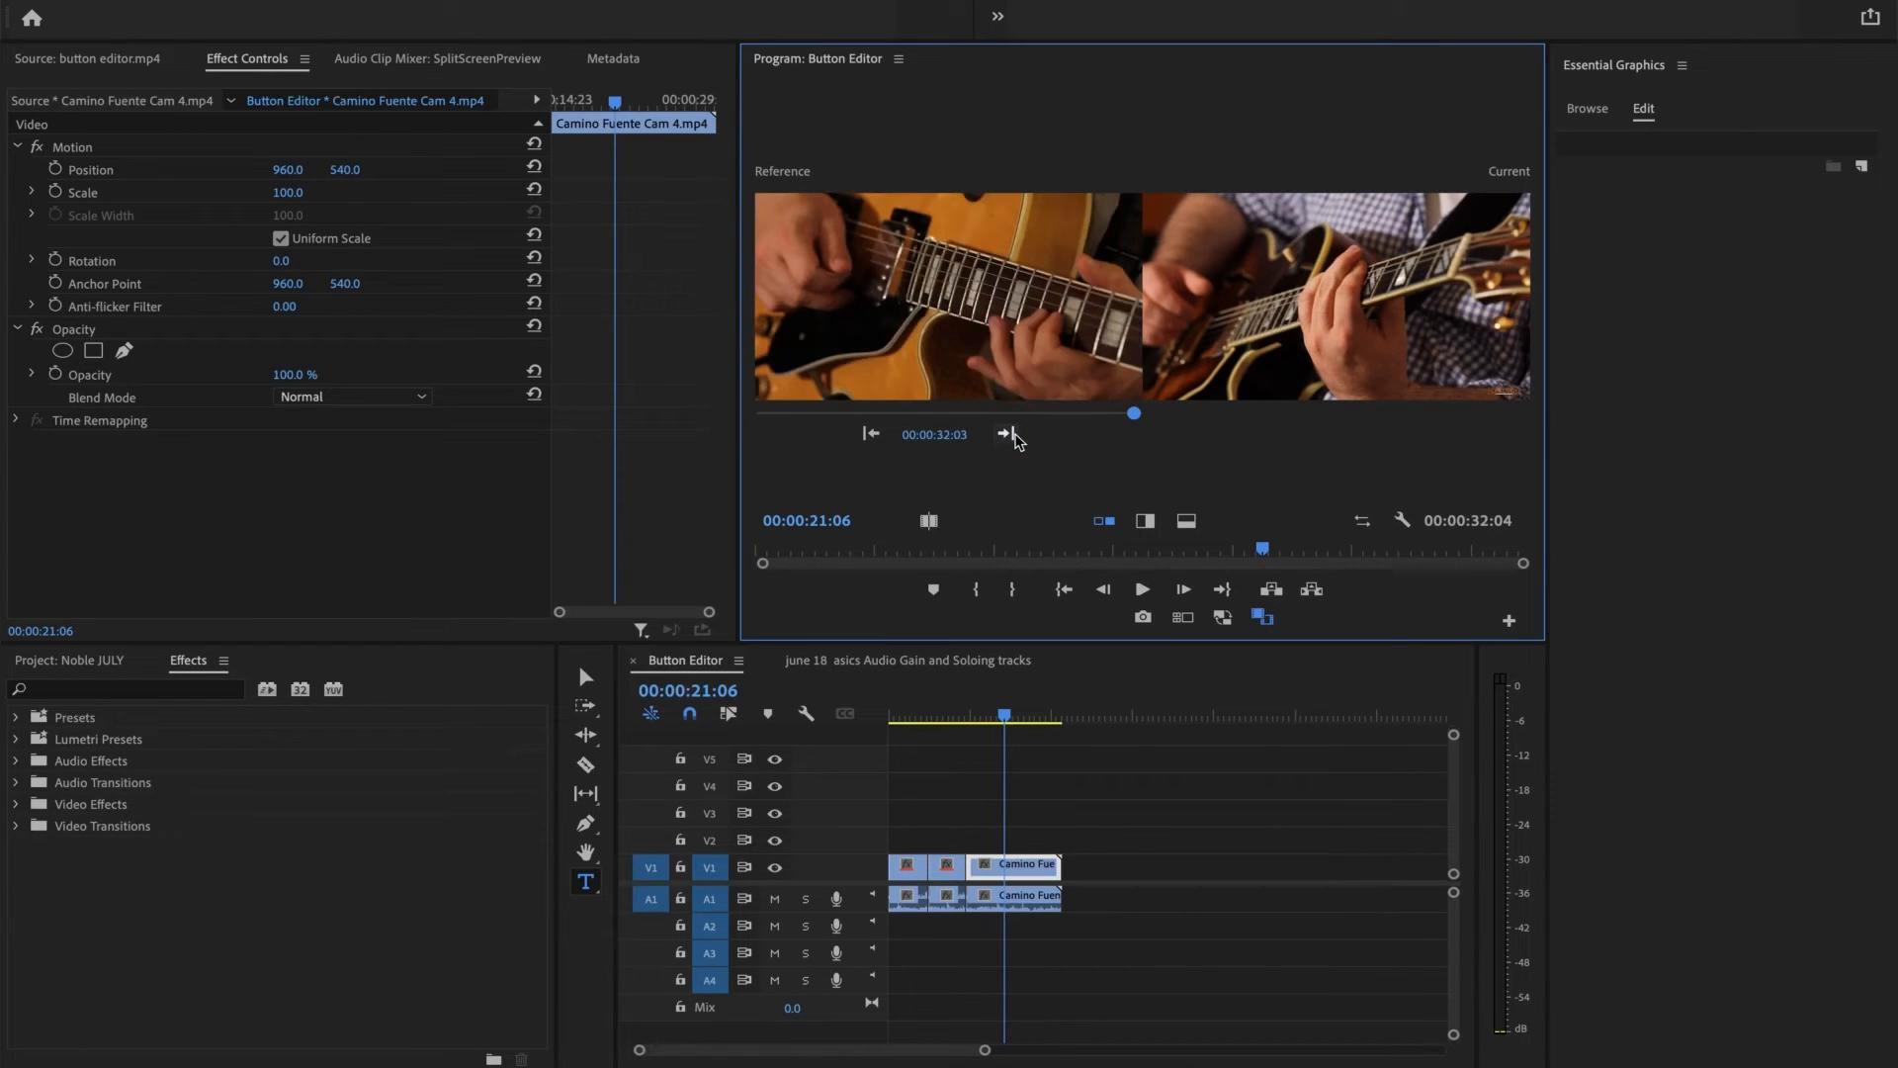
left_click(870, 433)
left_click(870, 433)
left_click(870, 433)
left_click(1005, 433)
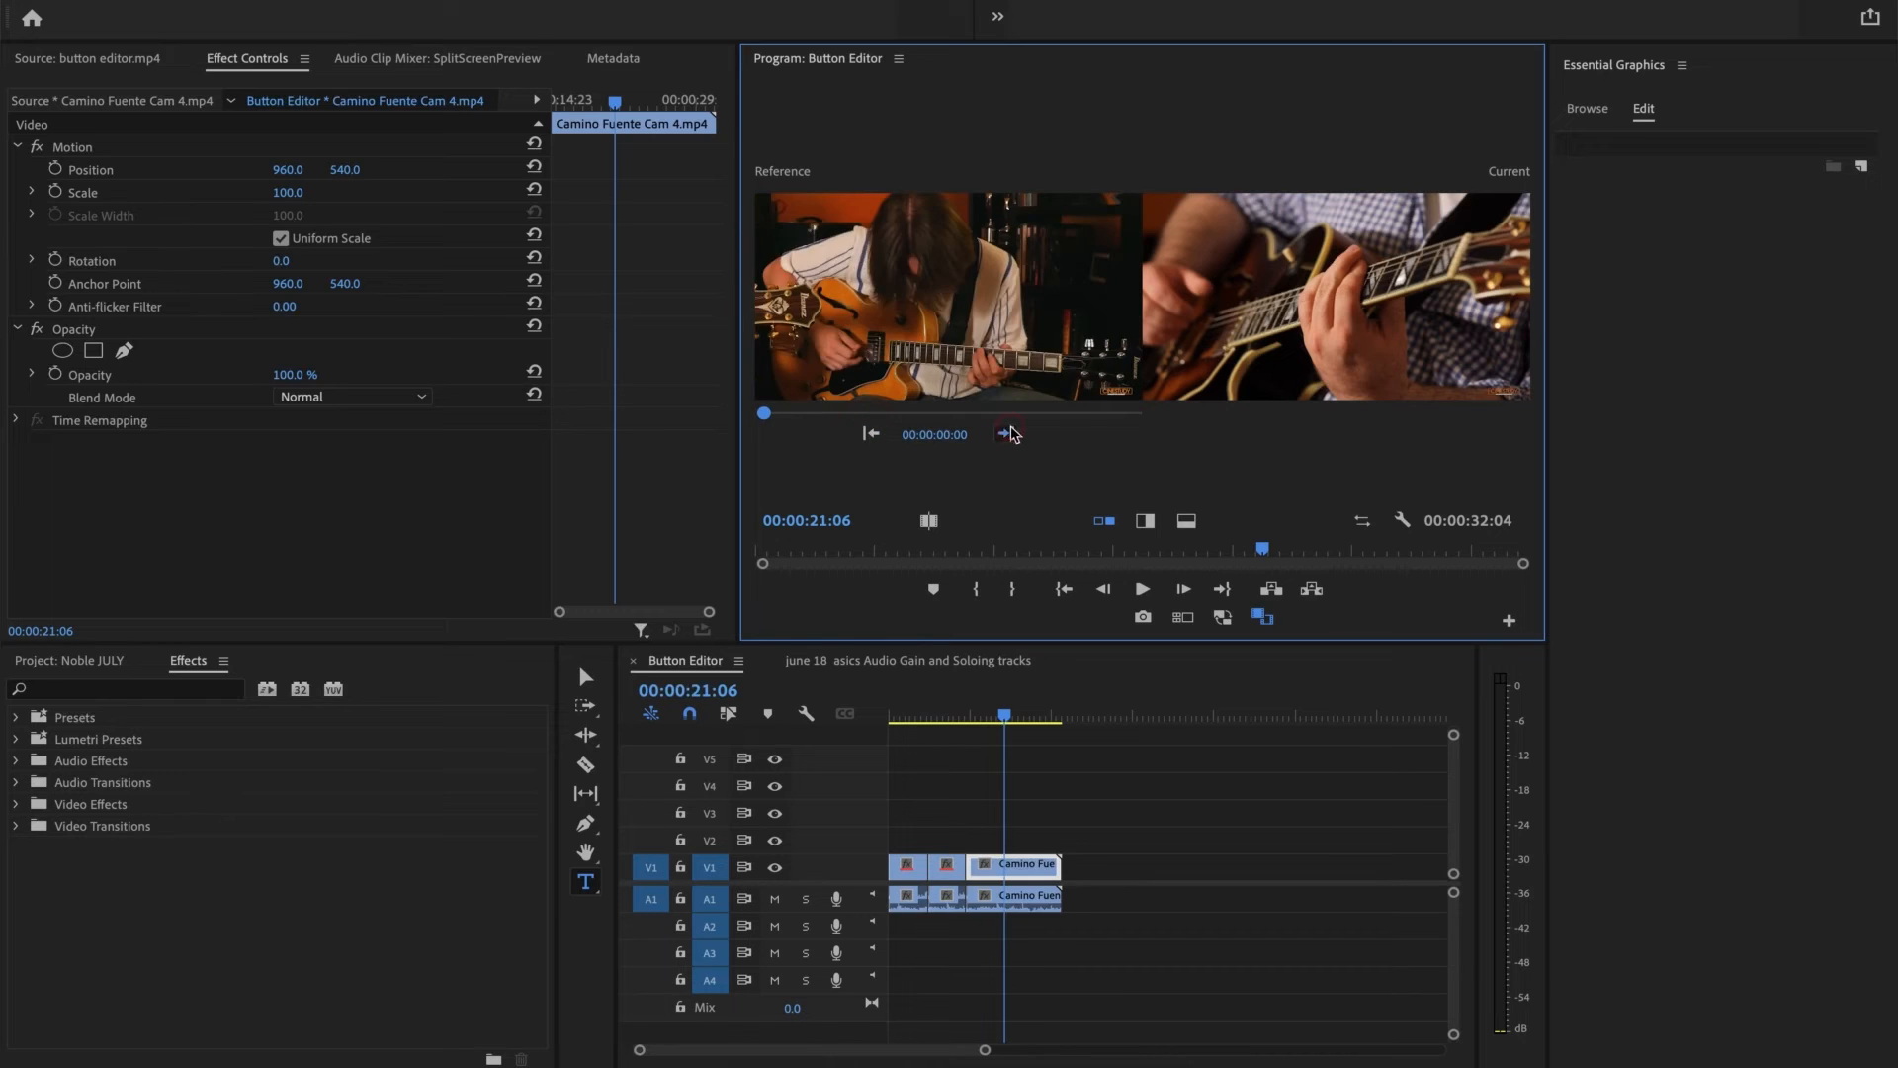
left_click(870, 433)
Switch to the Color workspace and expand the Color Wheels & Match section of Lumetri Color
left_click(623, 0)
mouse_move(727, 1)
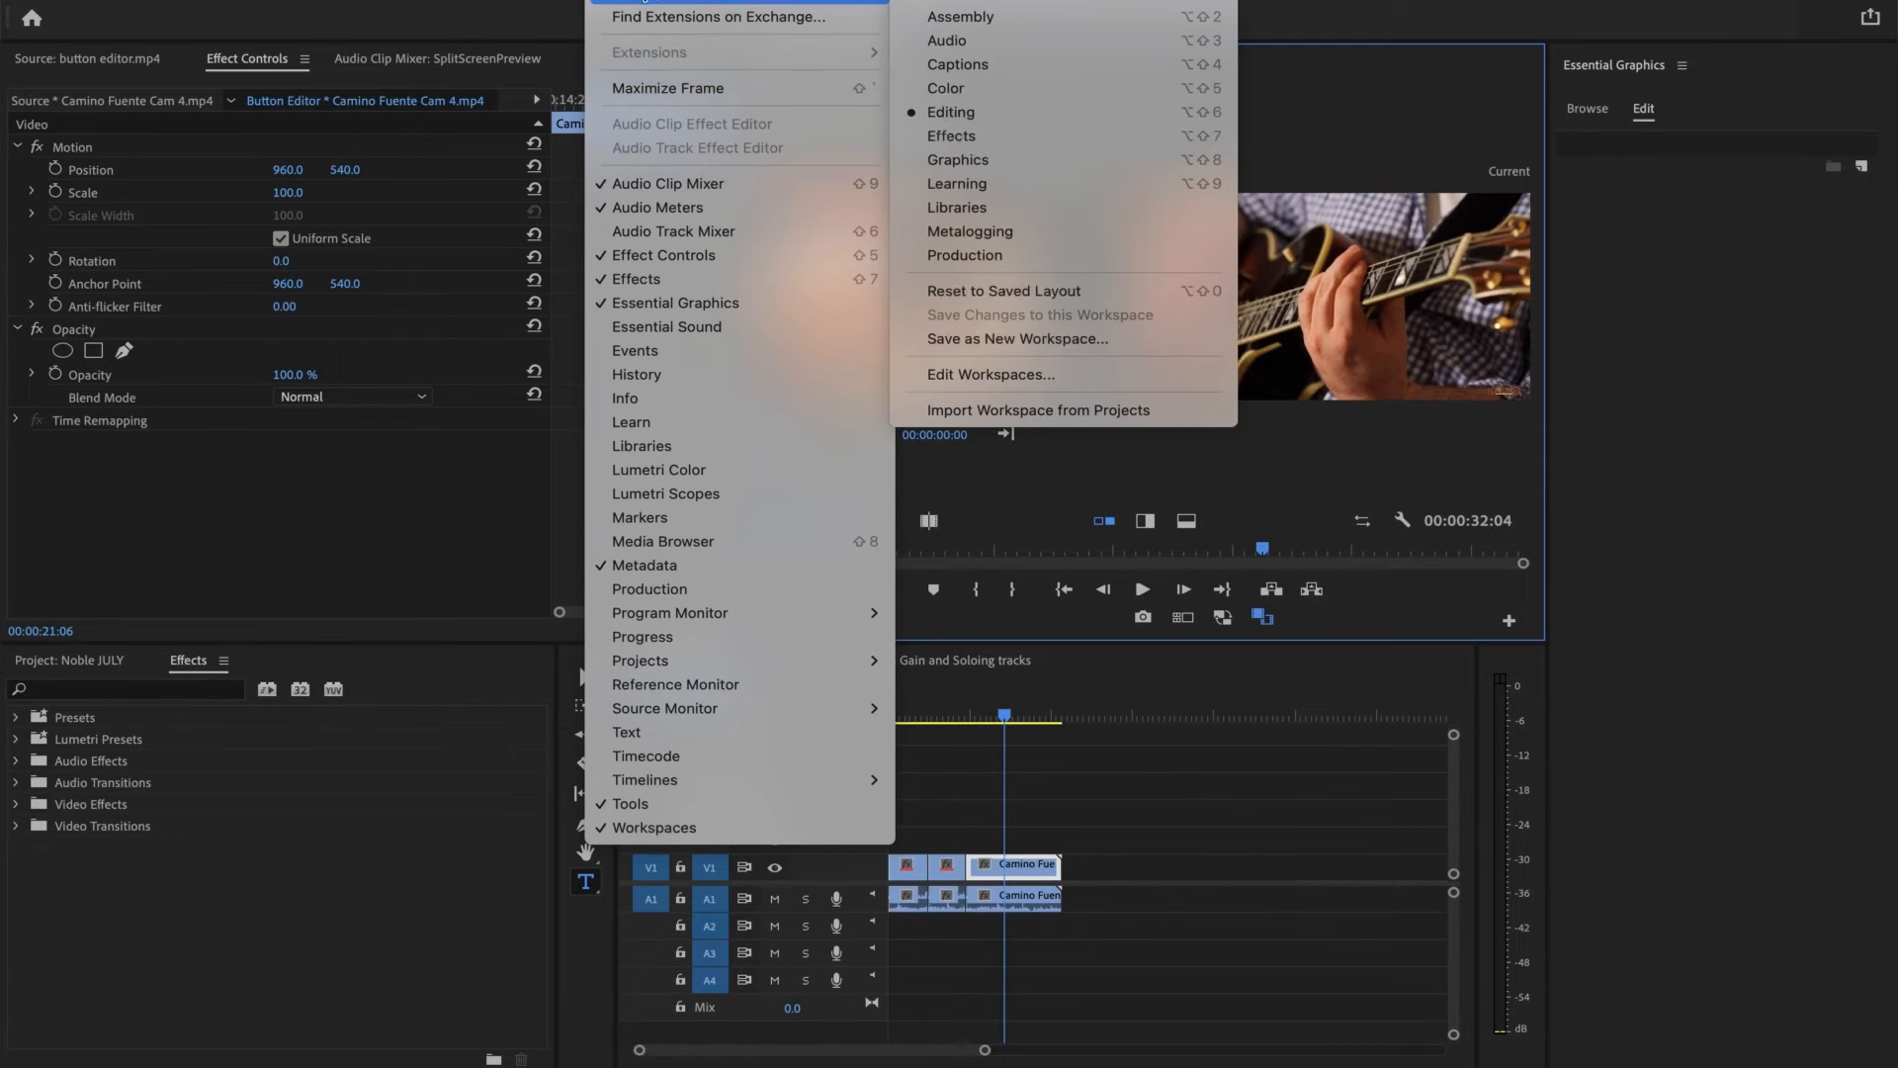
left_click(1001, 89)
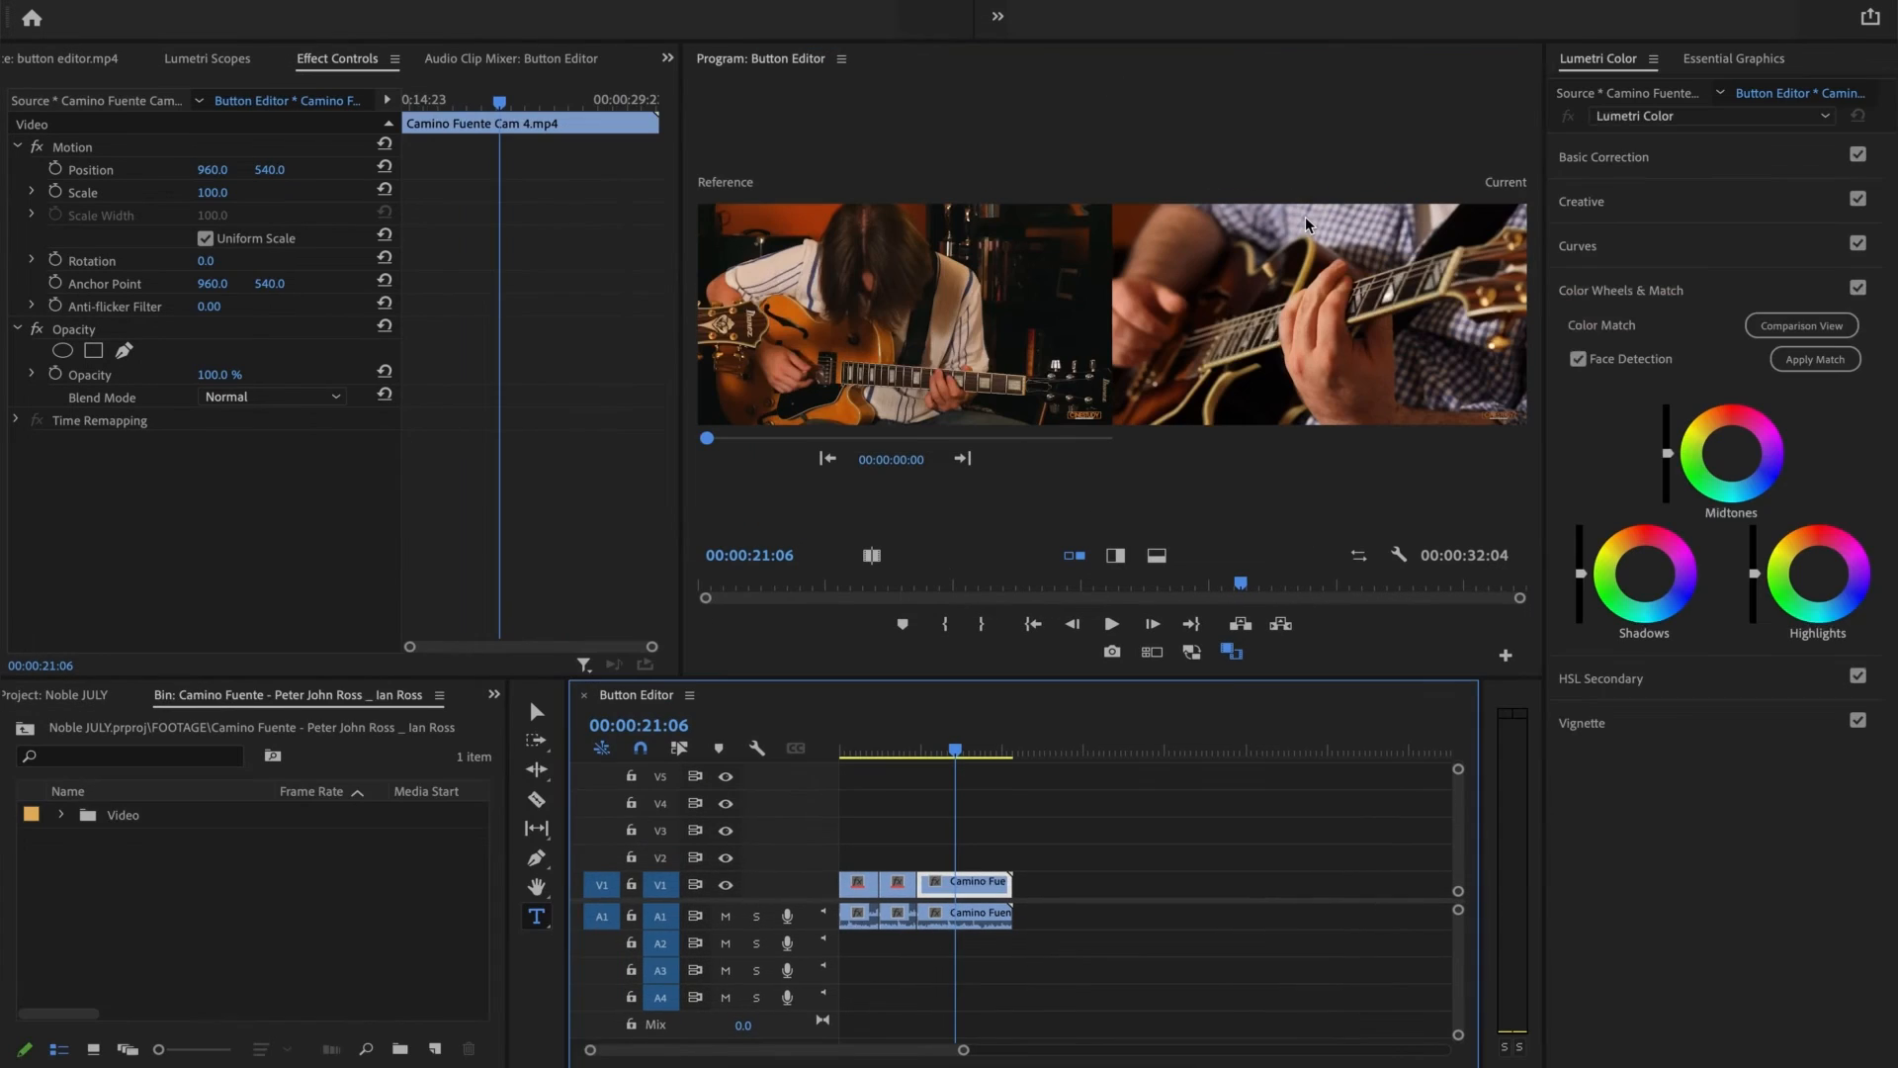
left_click(1668, 295)
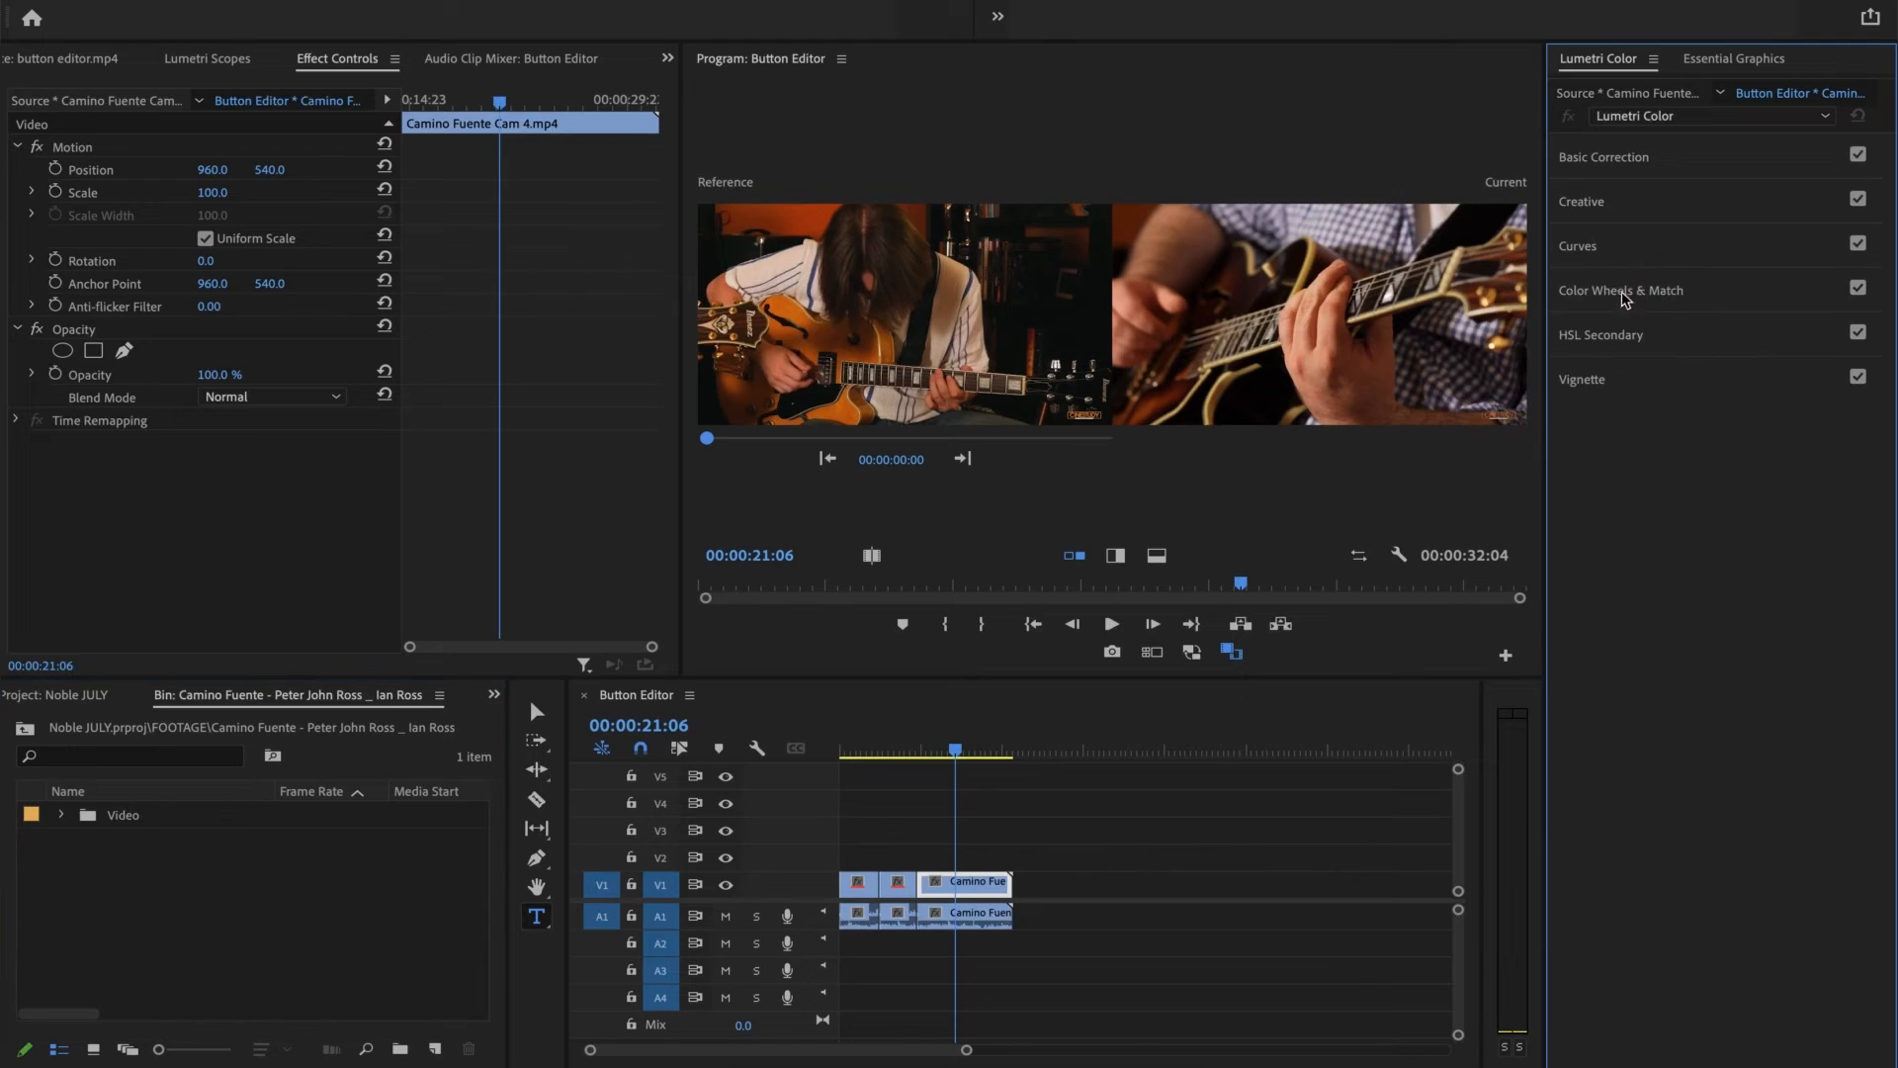
left_click(1668, 295)
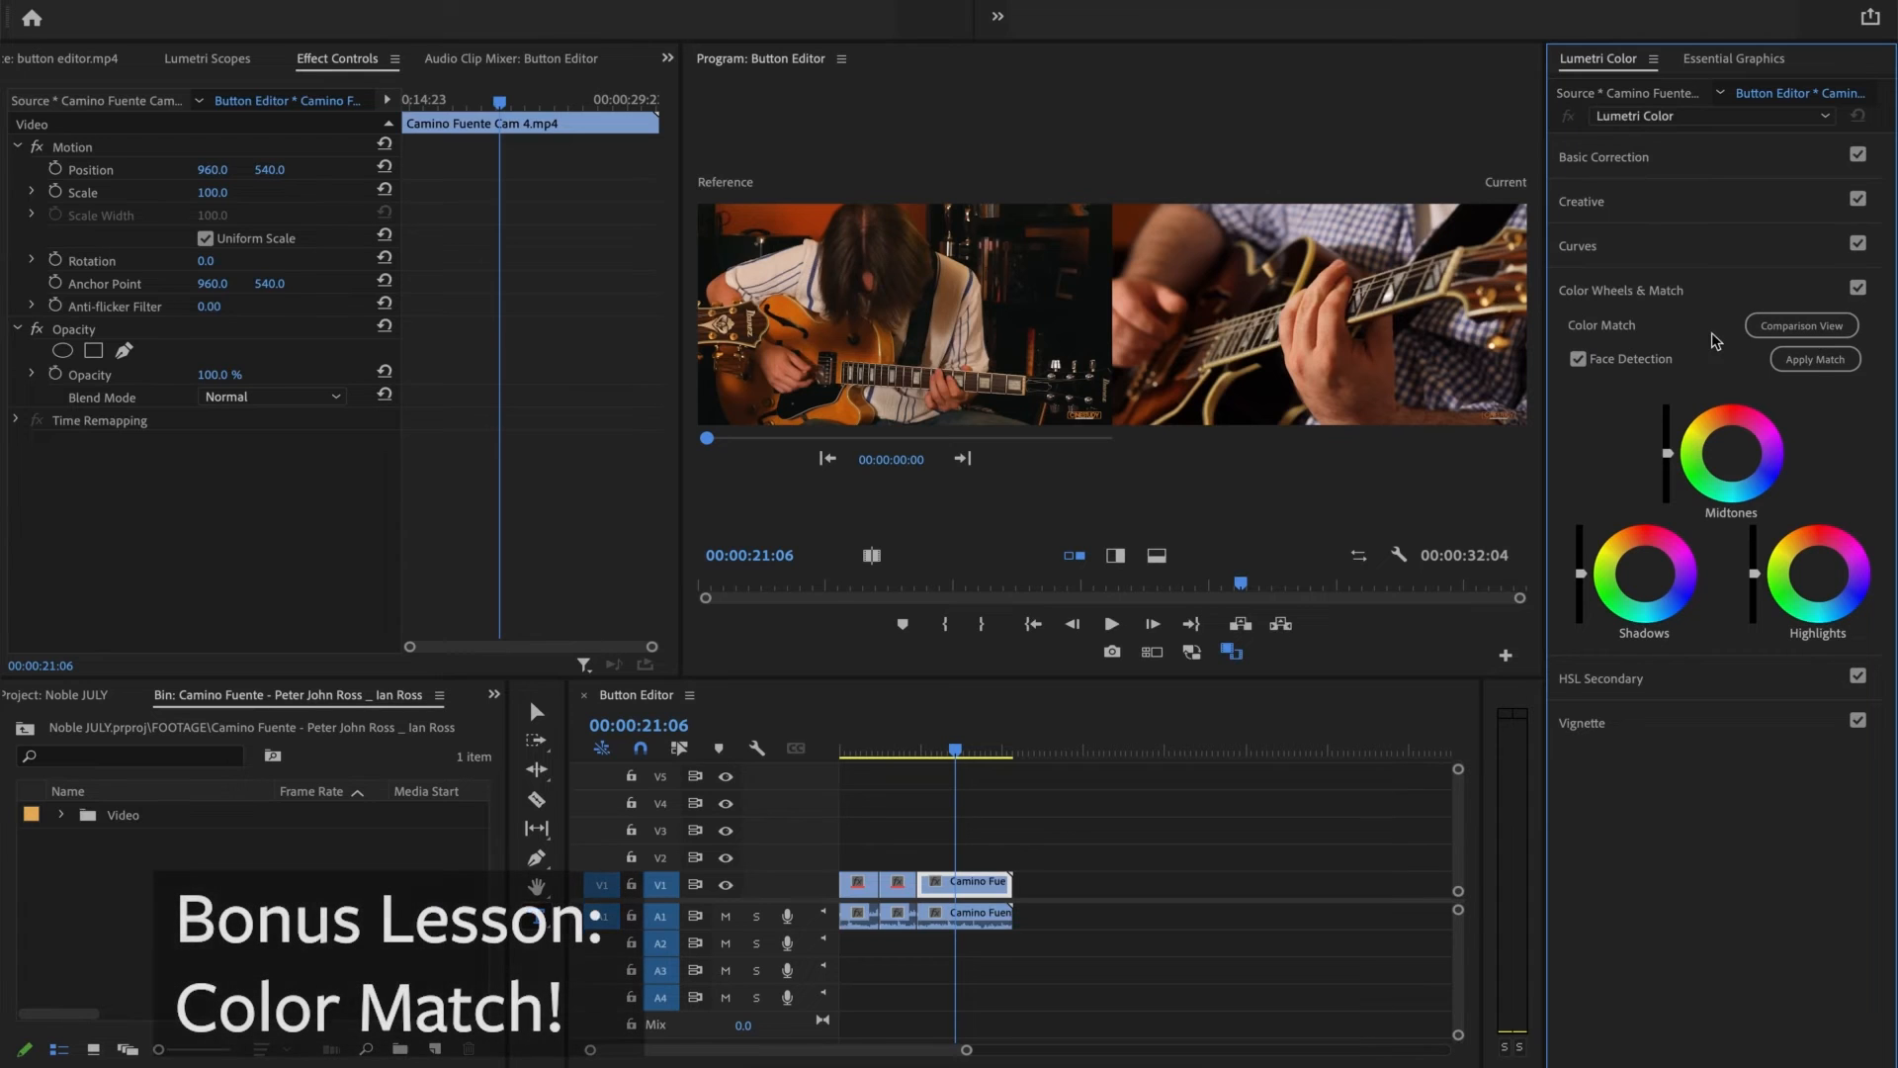
Move the playhead to 00:00:23:13 and apply a color match from the 00:00:00:00 reference frame to the selected clip
left_click_drag(964, 751, 972, 742)
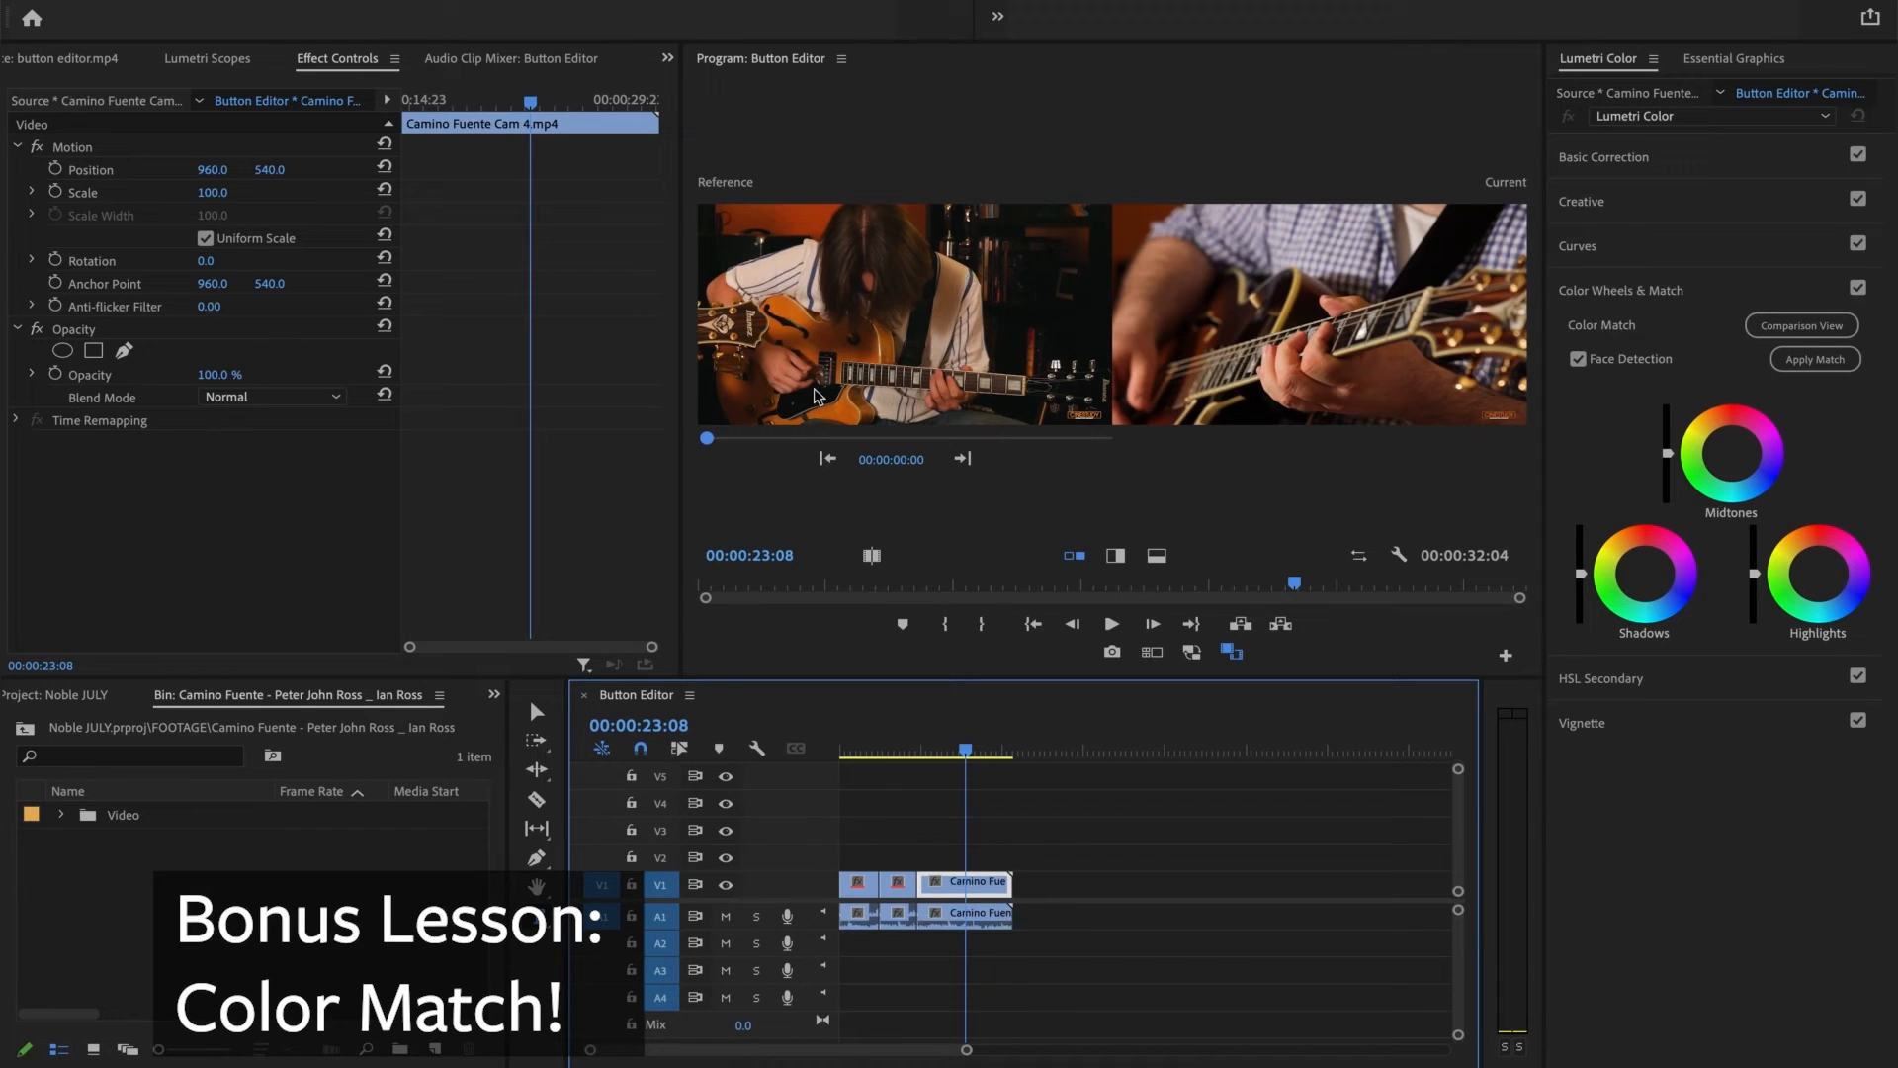
left_click(835, 358)
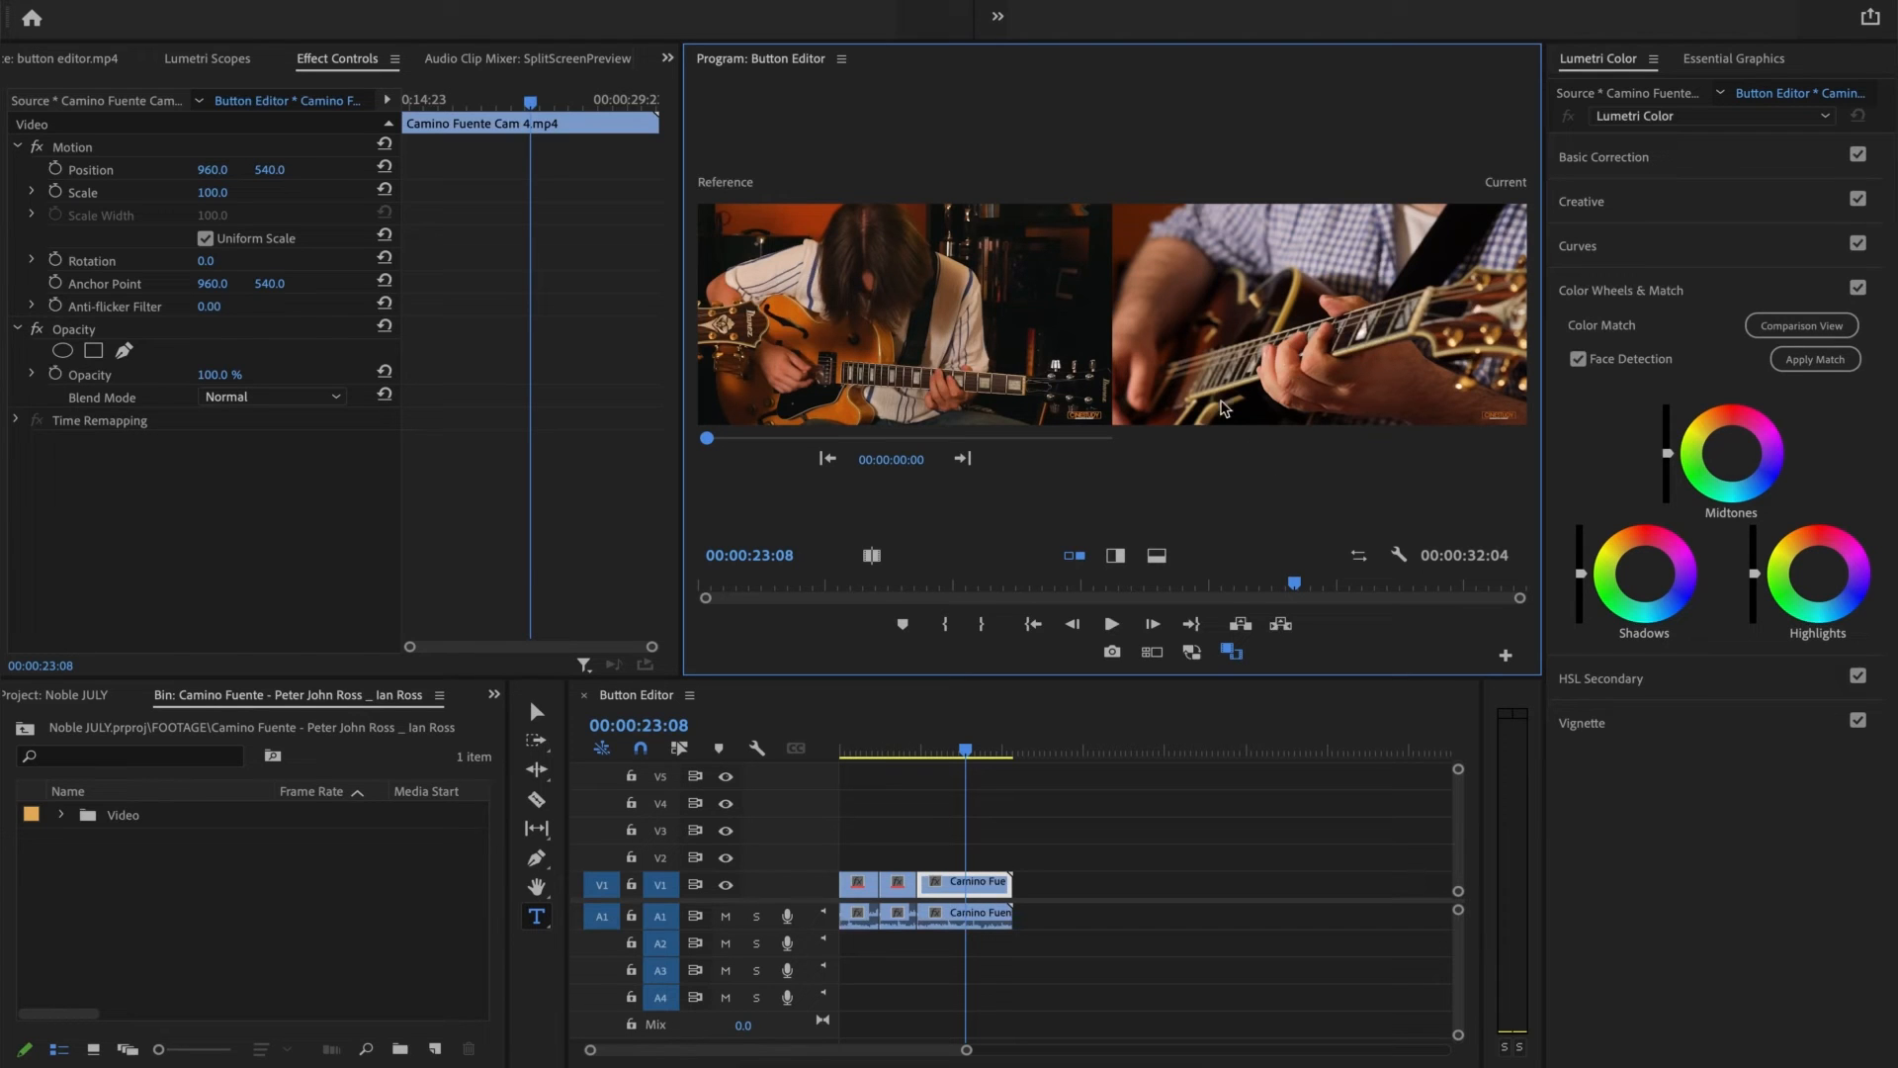
mouse_move(969, 747)
left_mouse_down()
mouse_move(949, 747)
mouse_move(967, 746)
left_mouse_up()
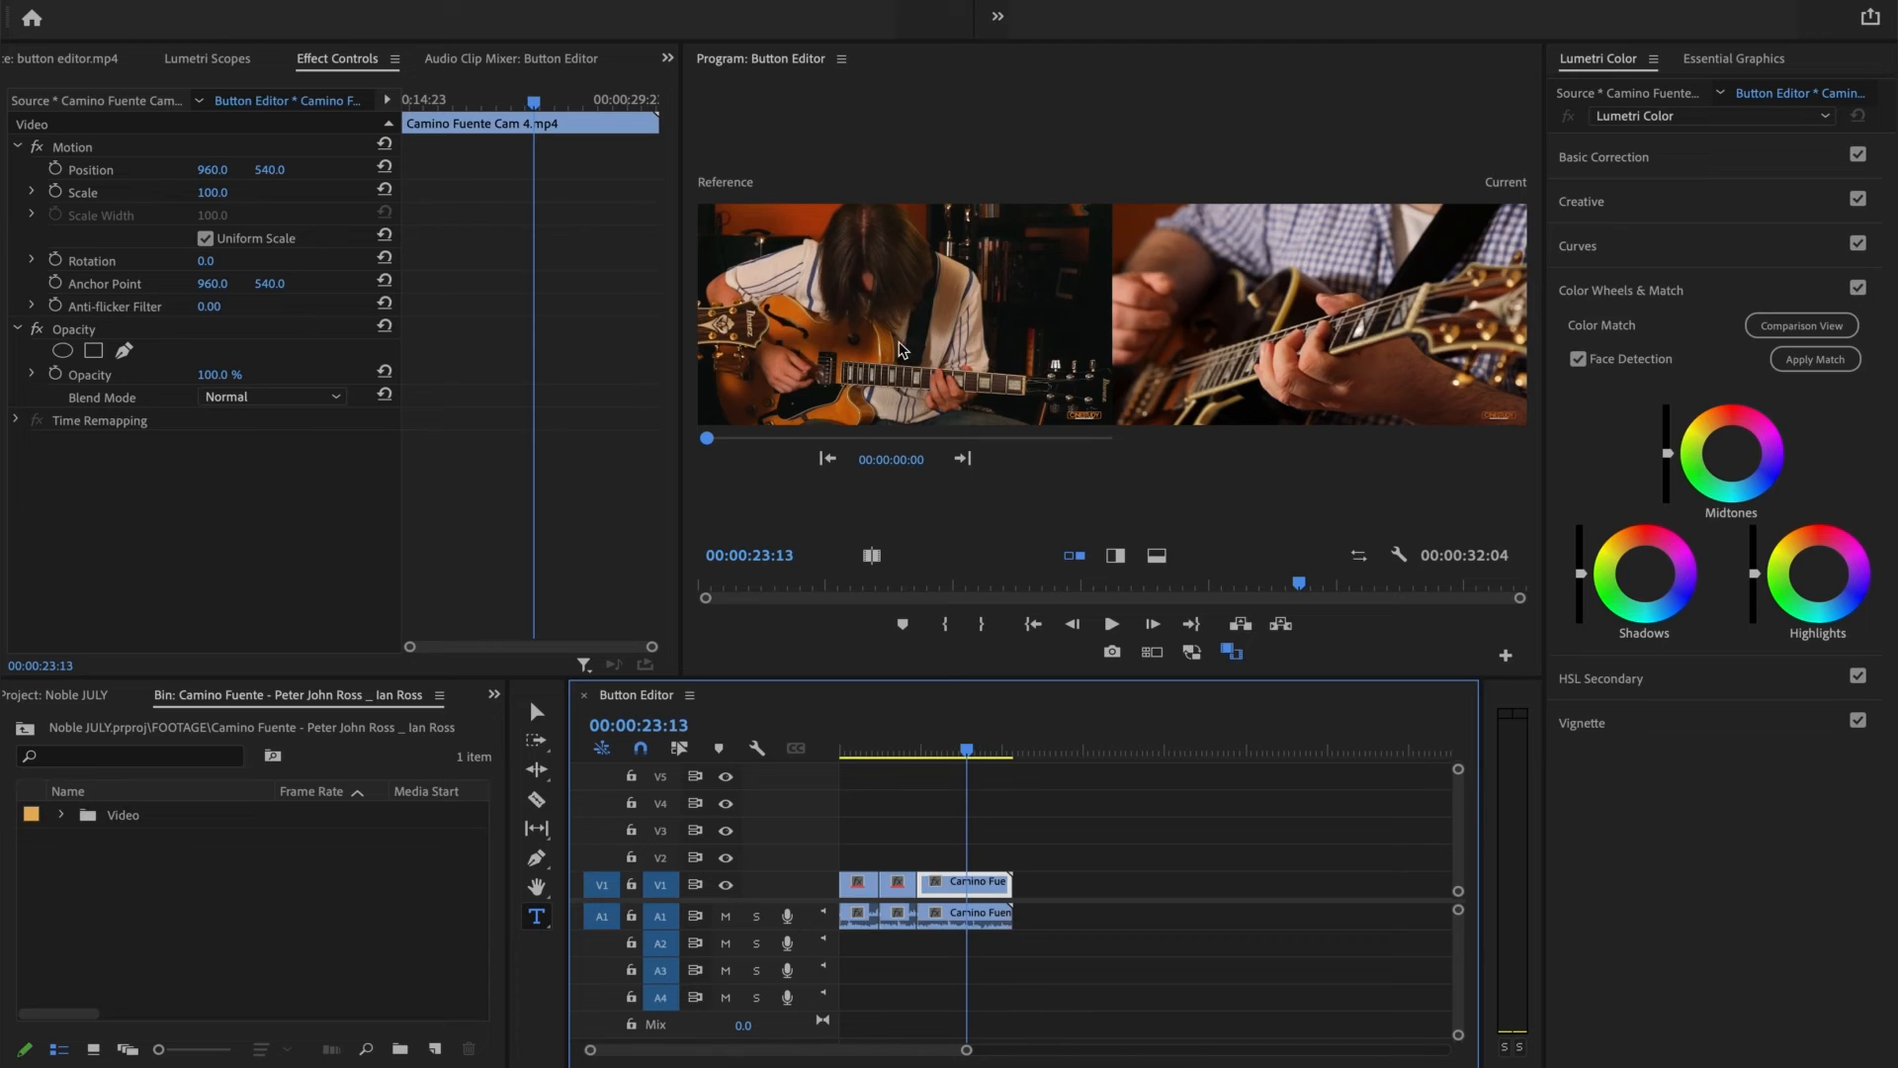
left_click(1802, 362)
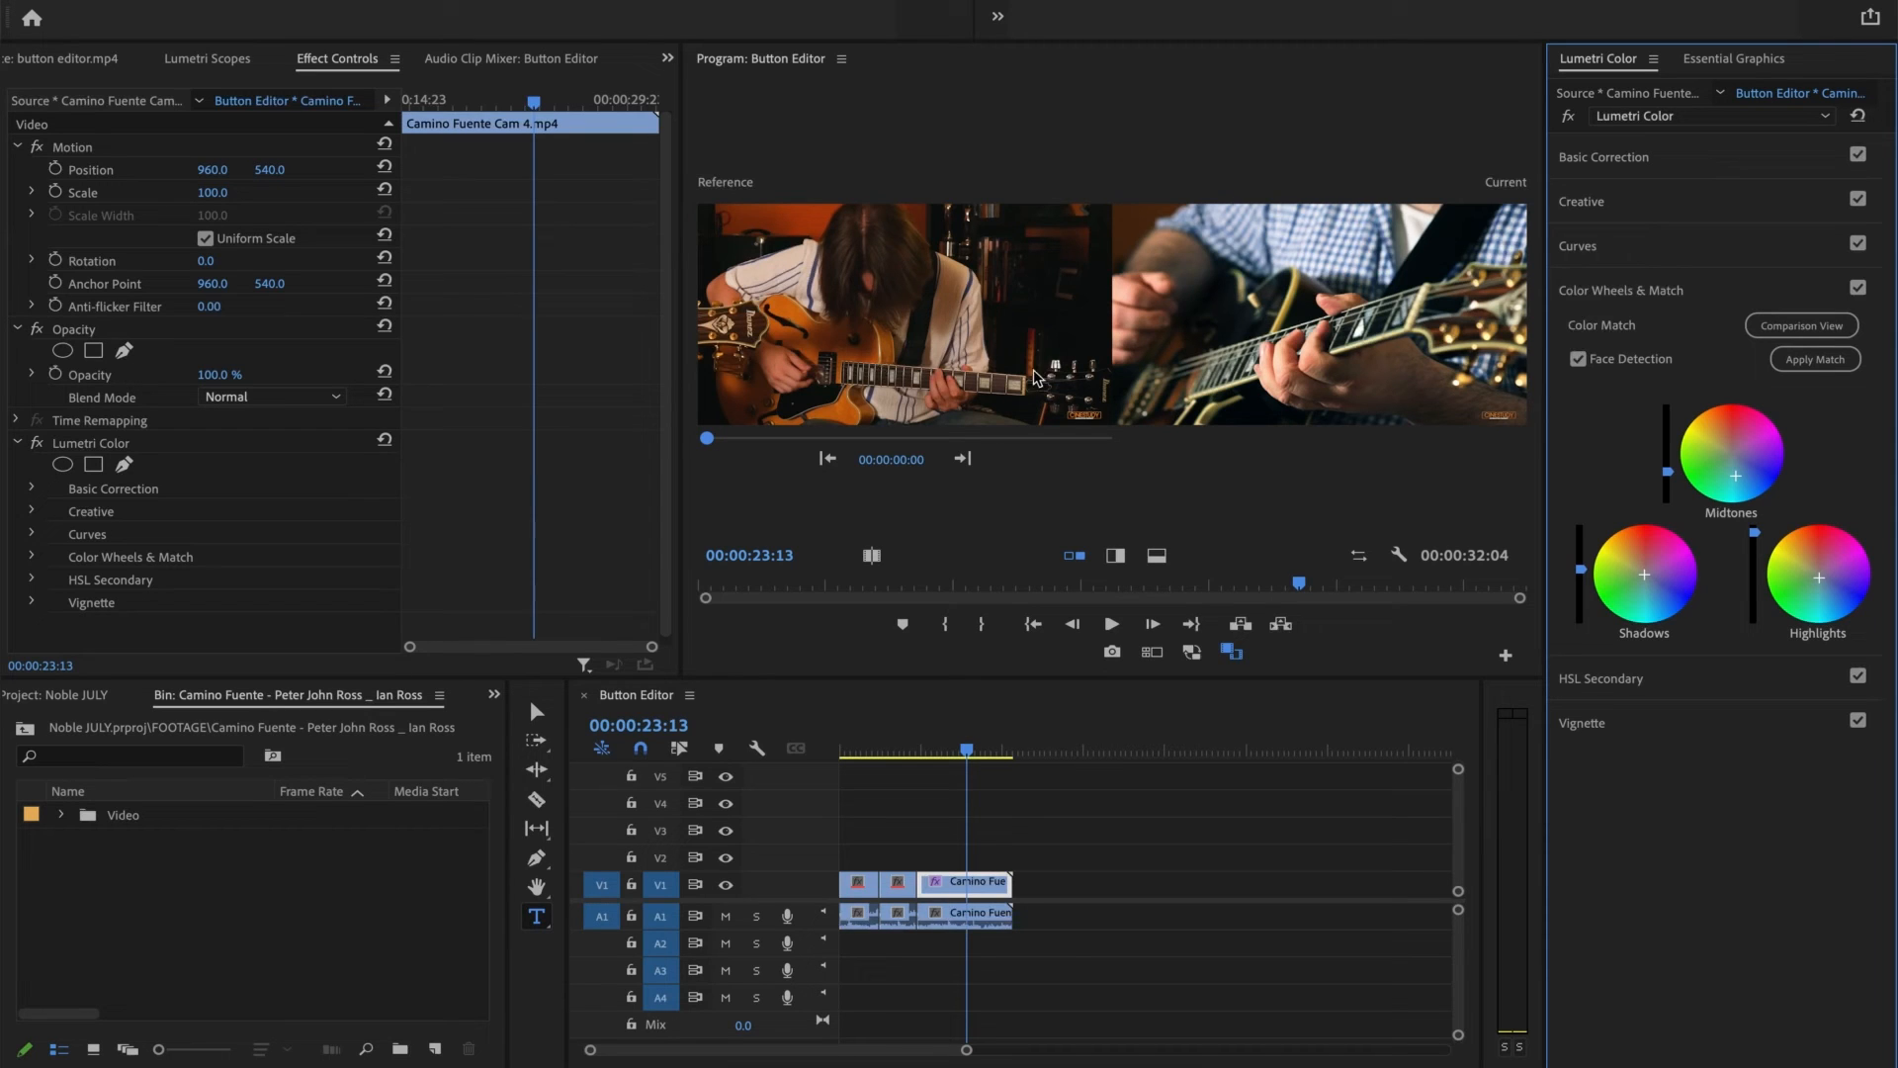
Set the reference frame to 00:00:07:09 and reapply the color match to the selected clip
left_click_drag(749, 437, 778, 437)
left_click(964, 458)
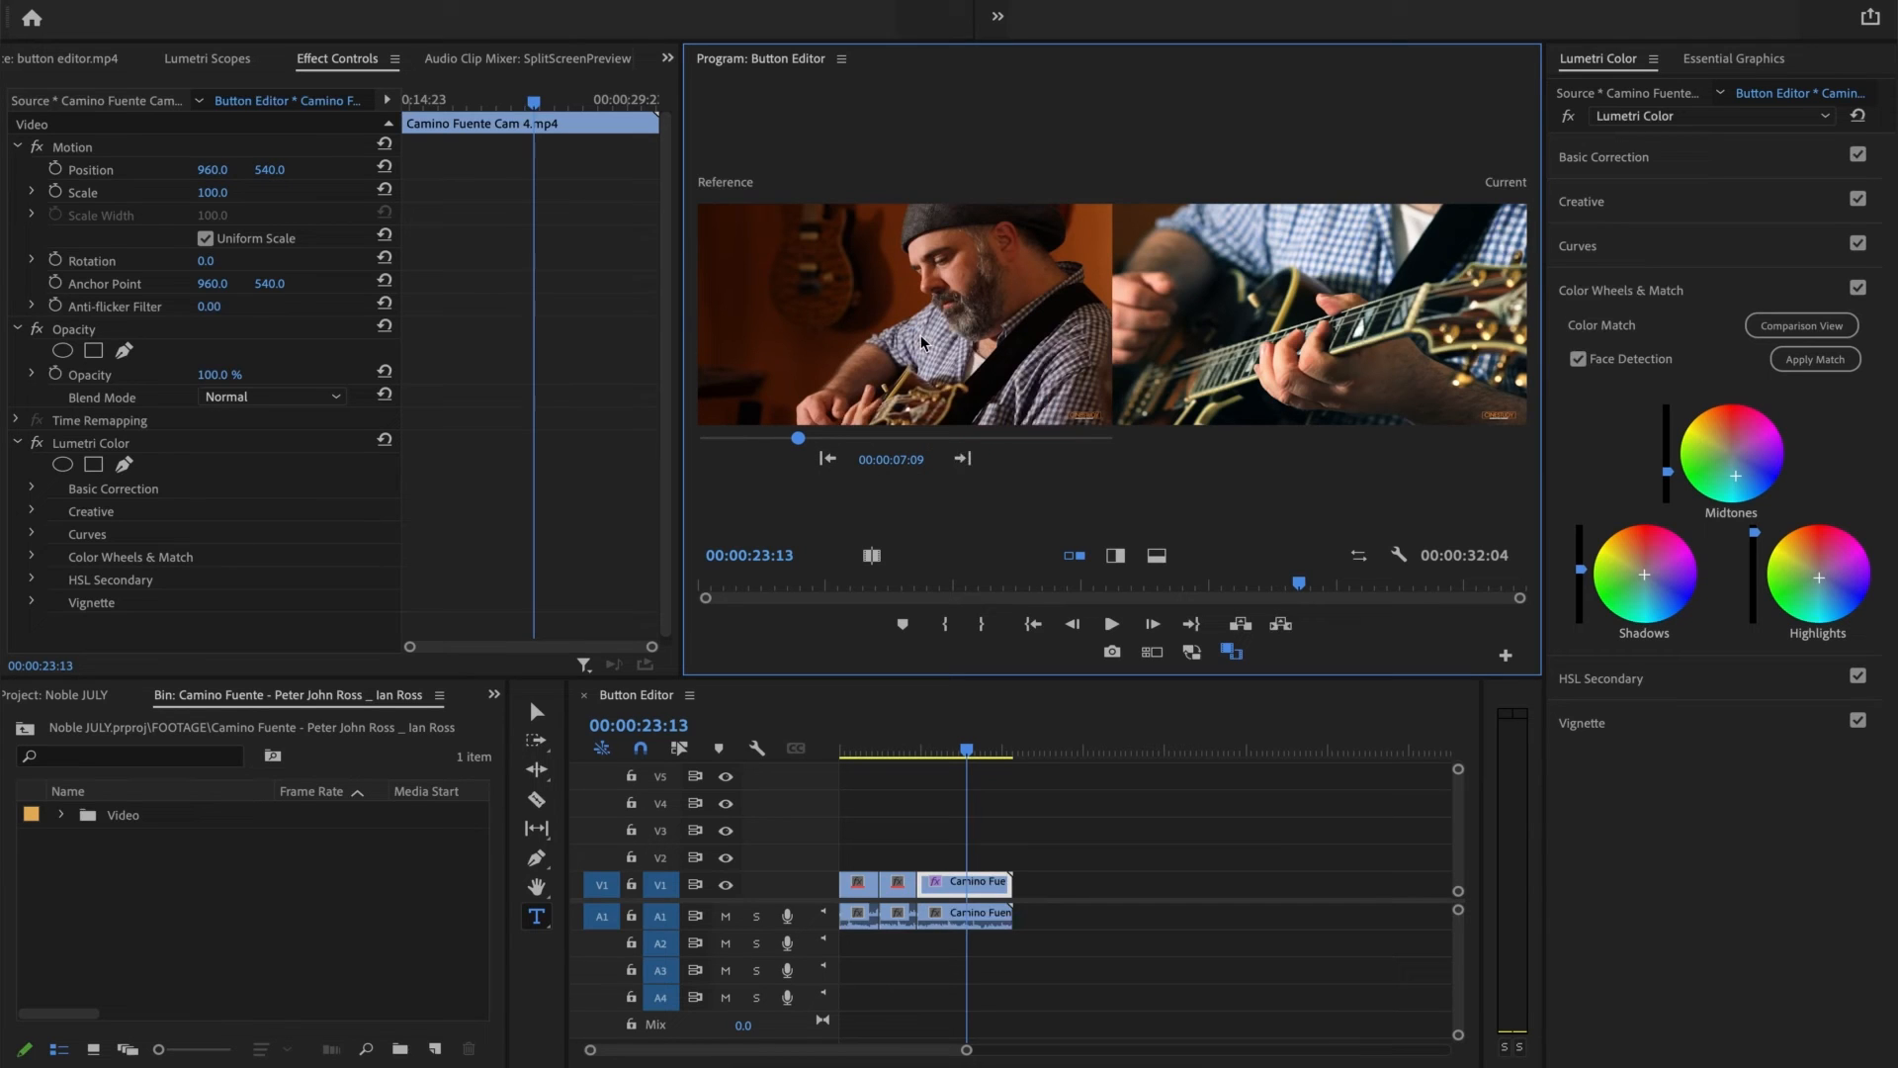
left_click(1795, 360)
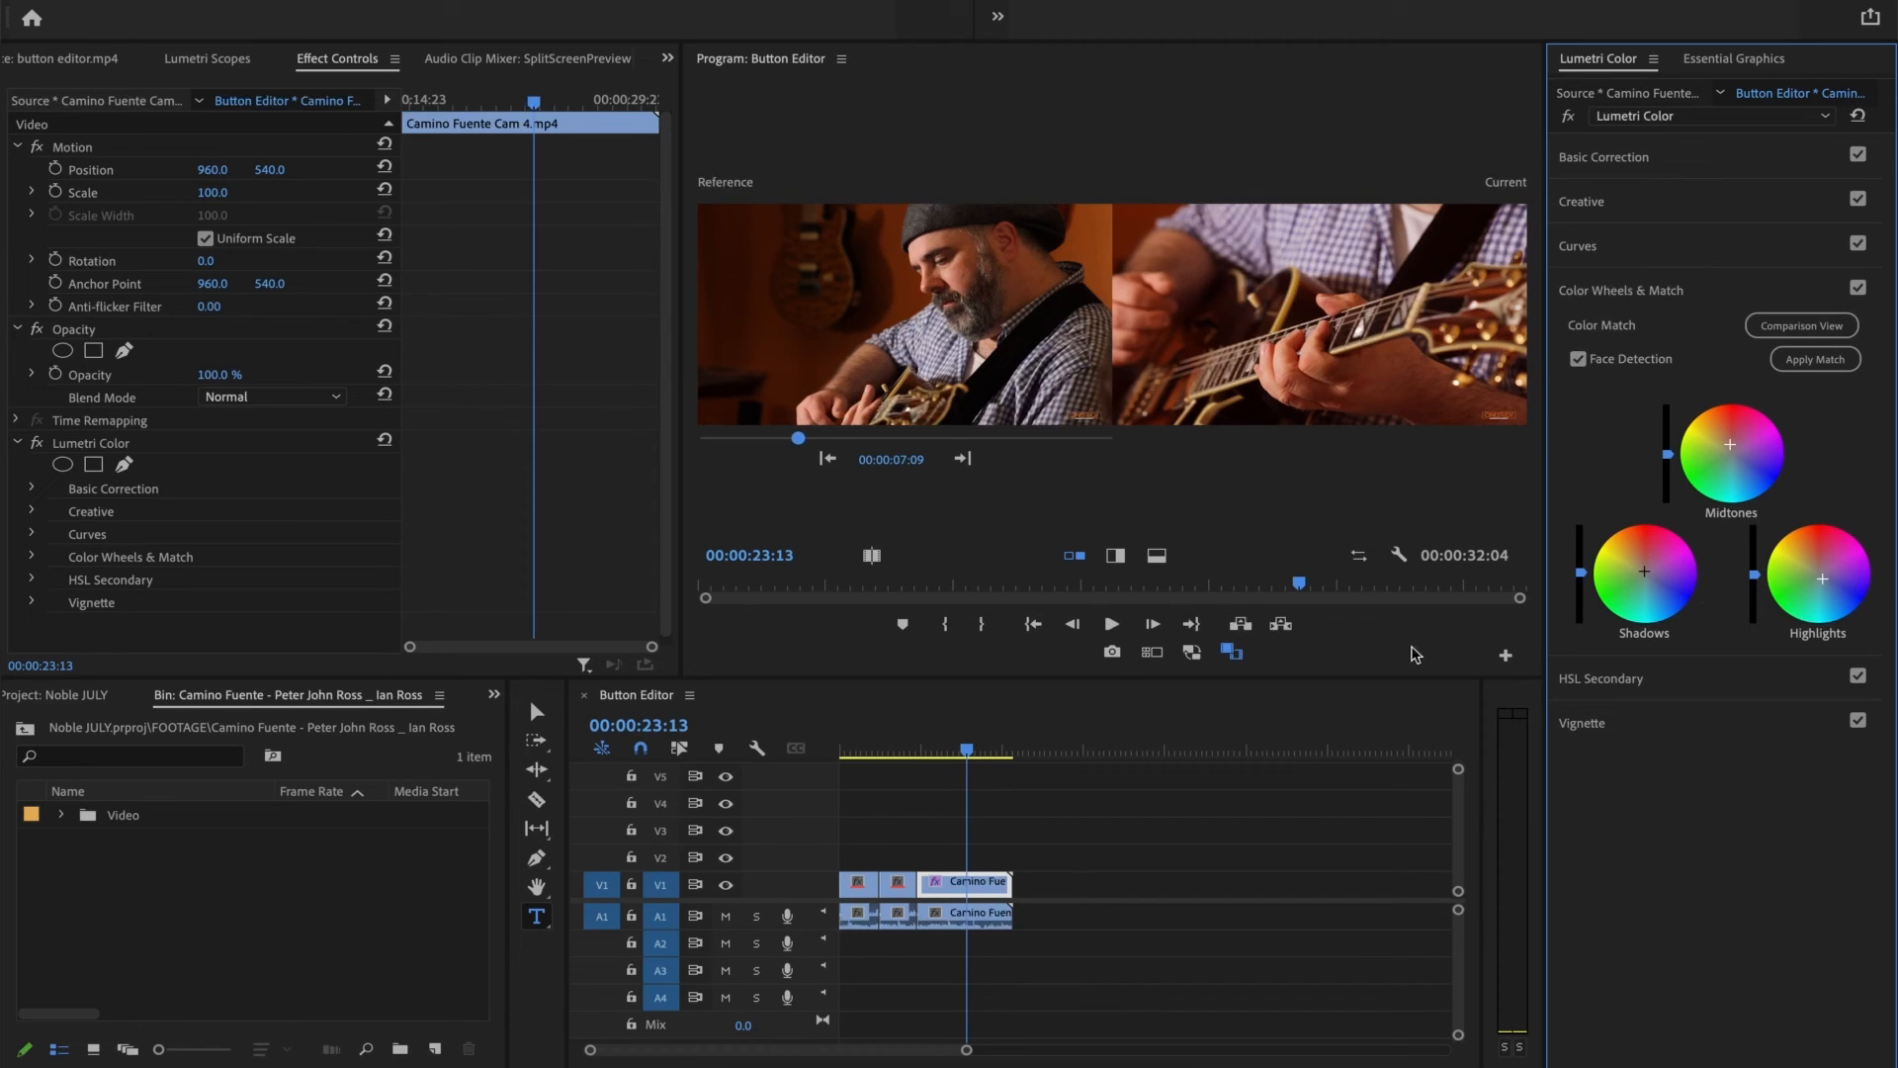
Add the Loop Playback button to the start of the second row of the Program monitor's button bar
left_click(1506, 654)
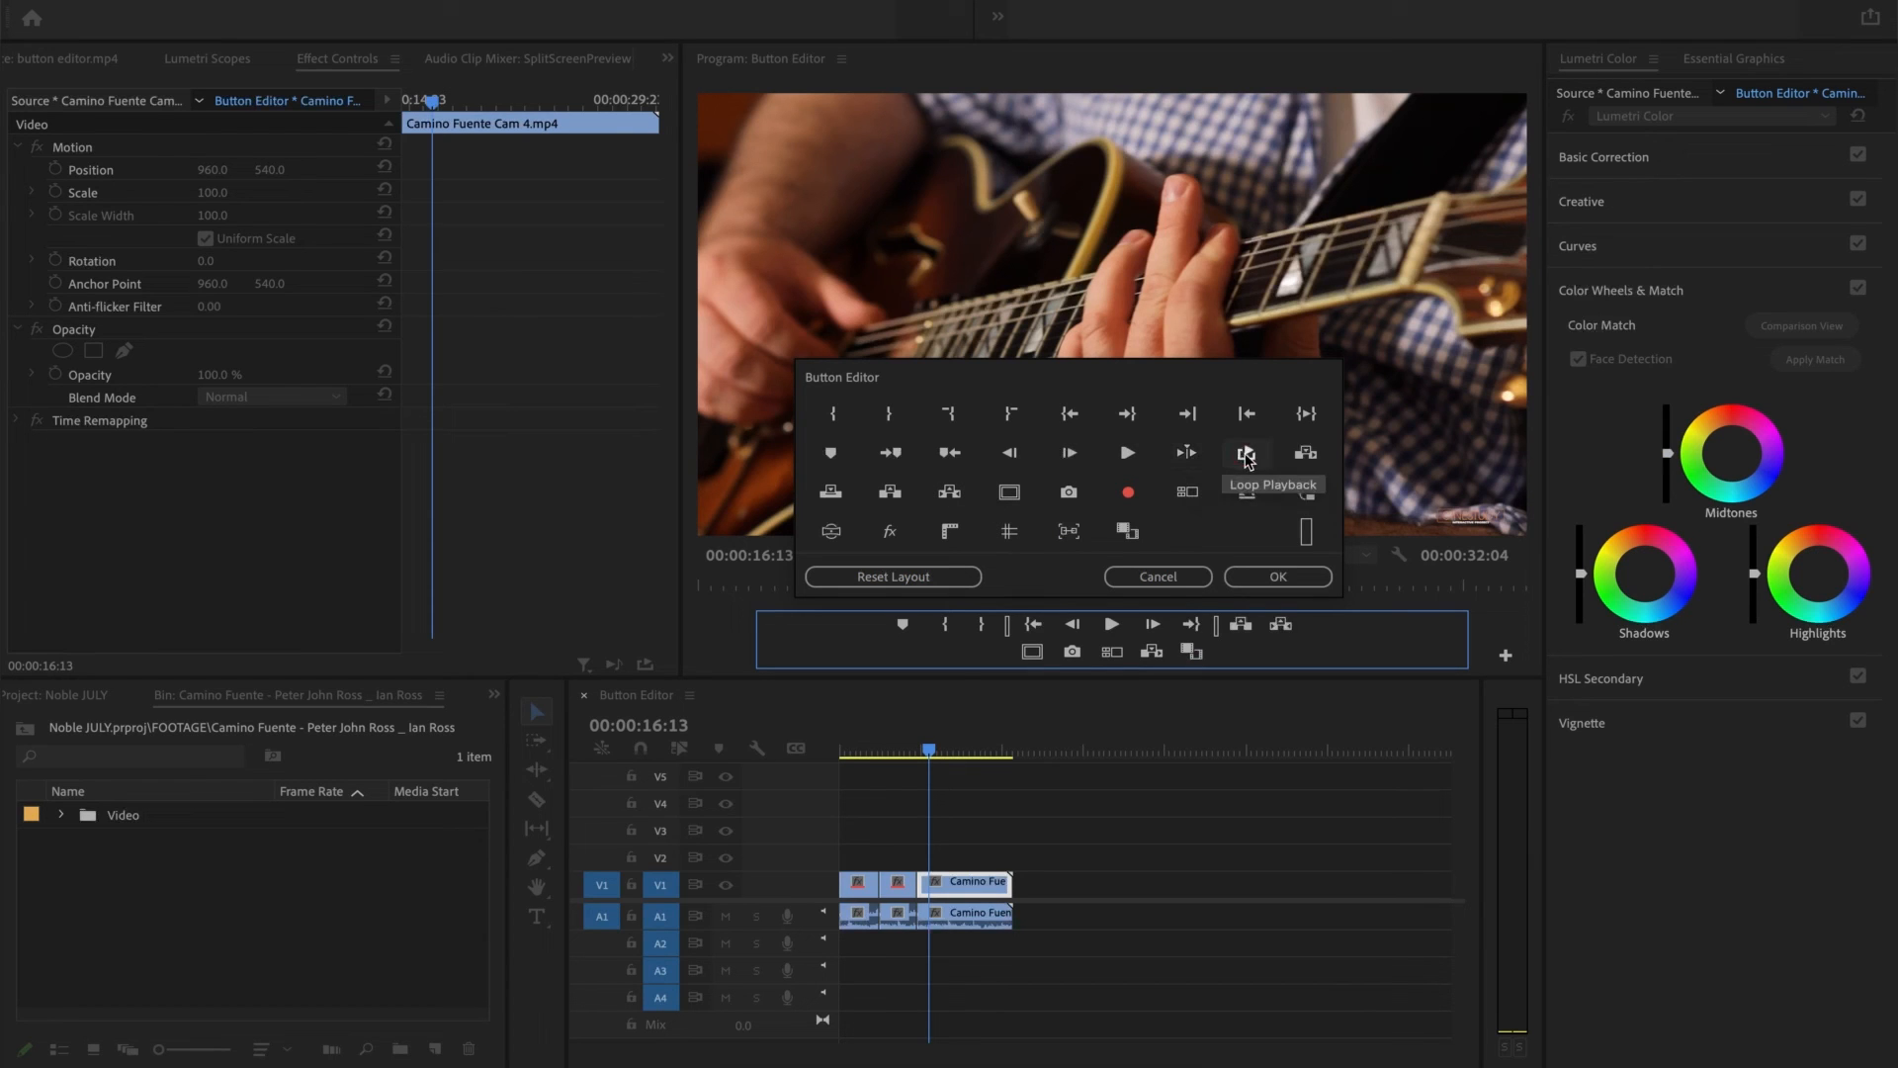
left_click_drag(1246, 452, 991, 652)
left_click(1276, 579)
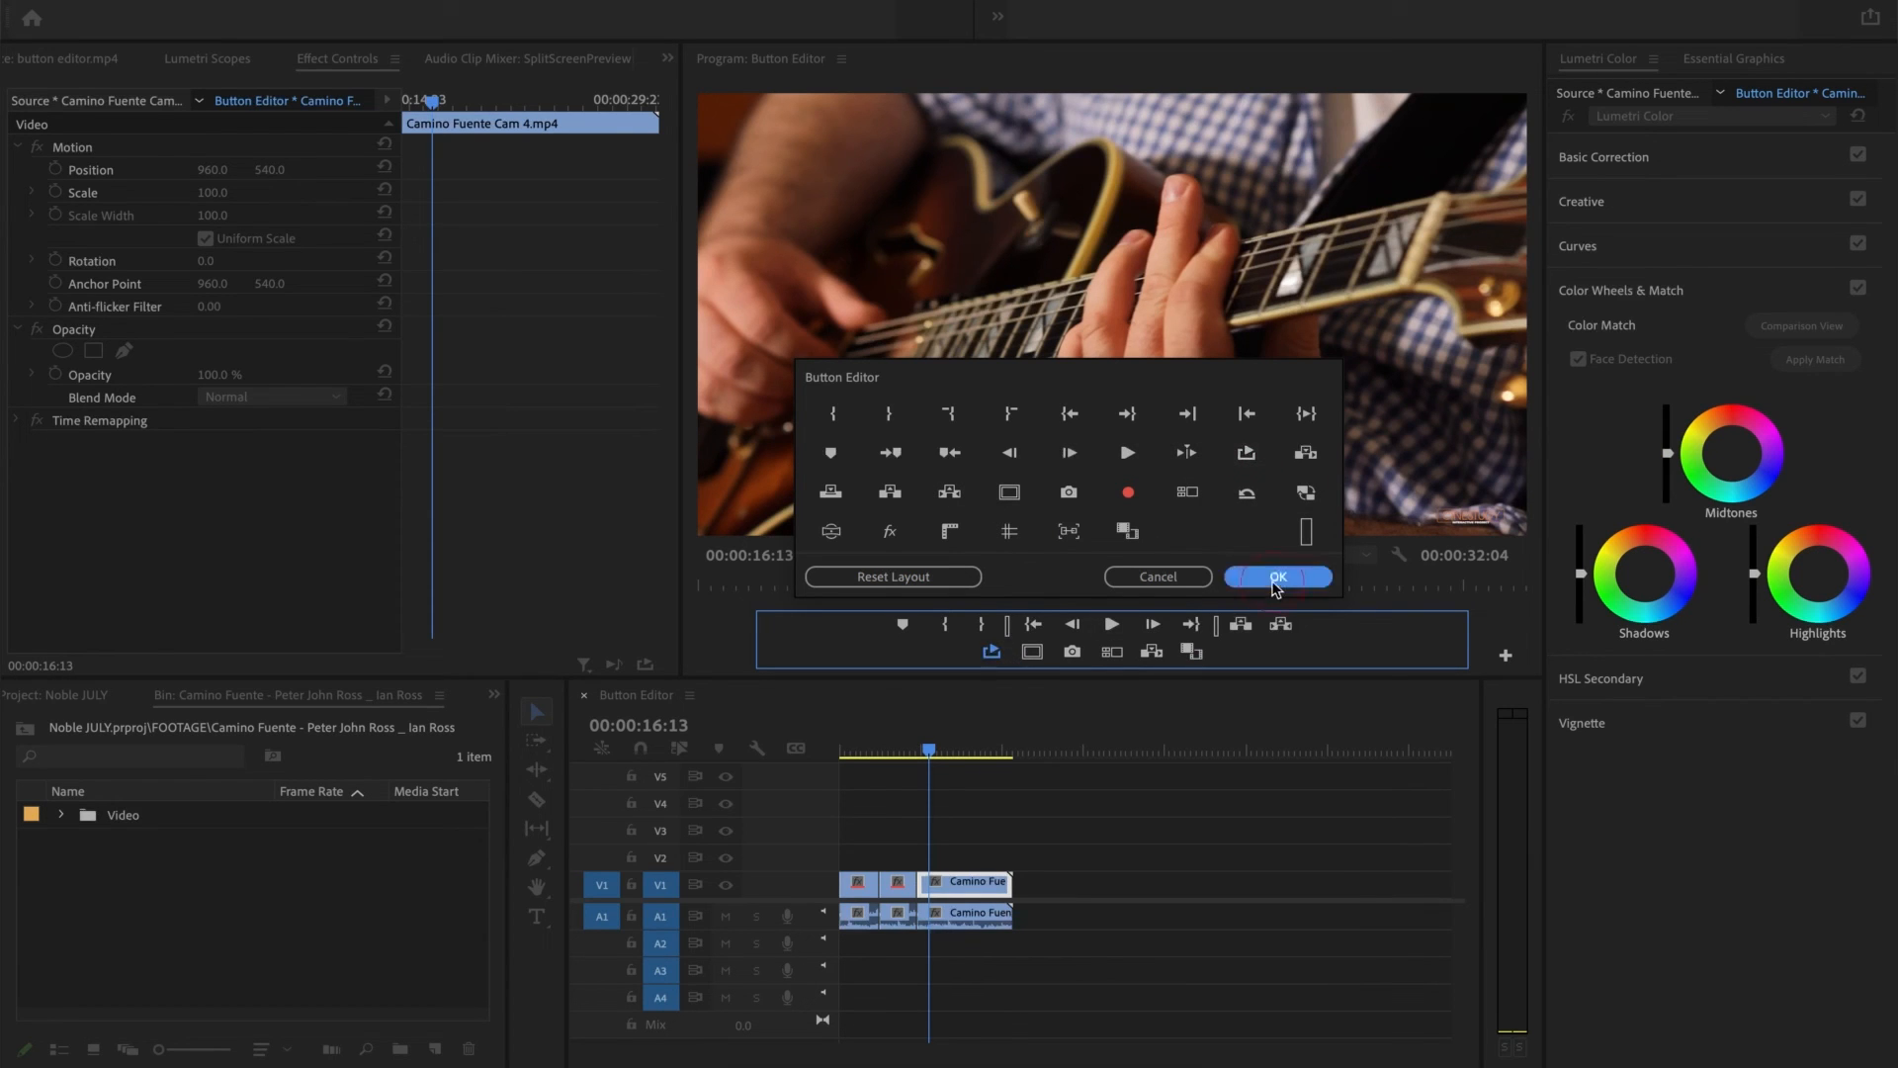
Mark an In point in the second clip and an Out point at 00:00:17:01 on the timeline
left_click_drag(918, 748, 932, 750)
key("i")
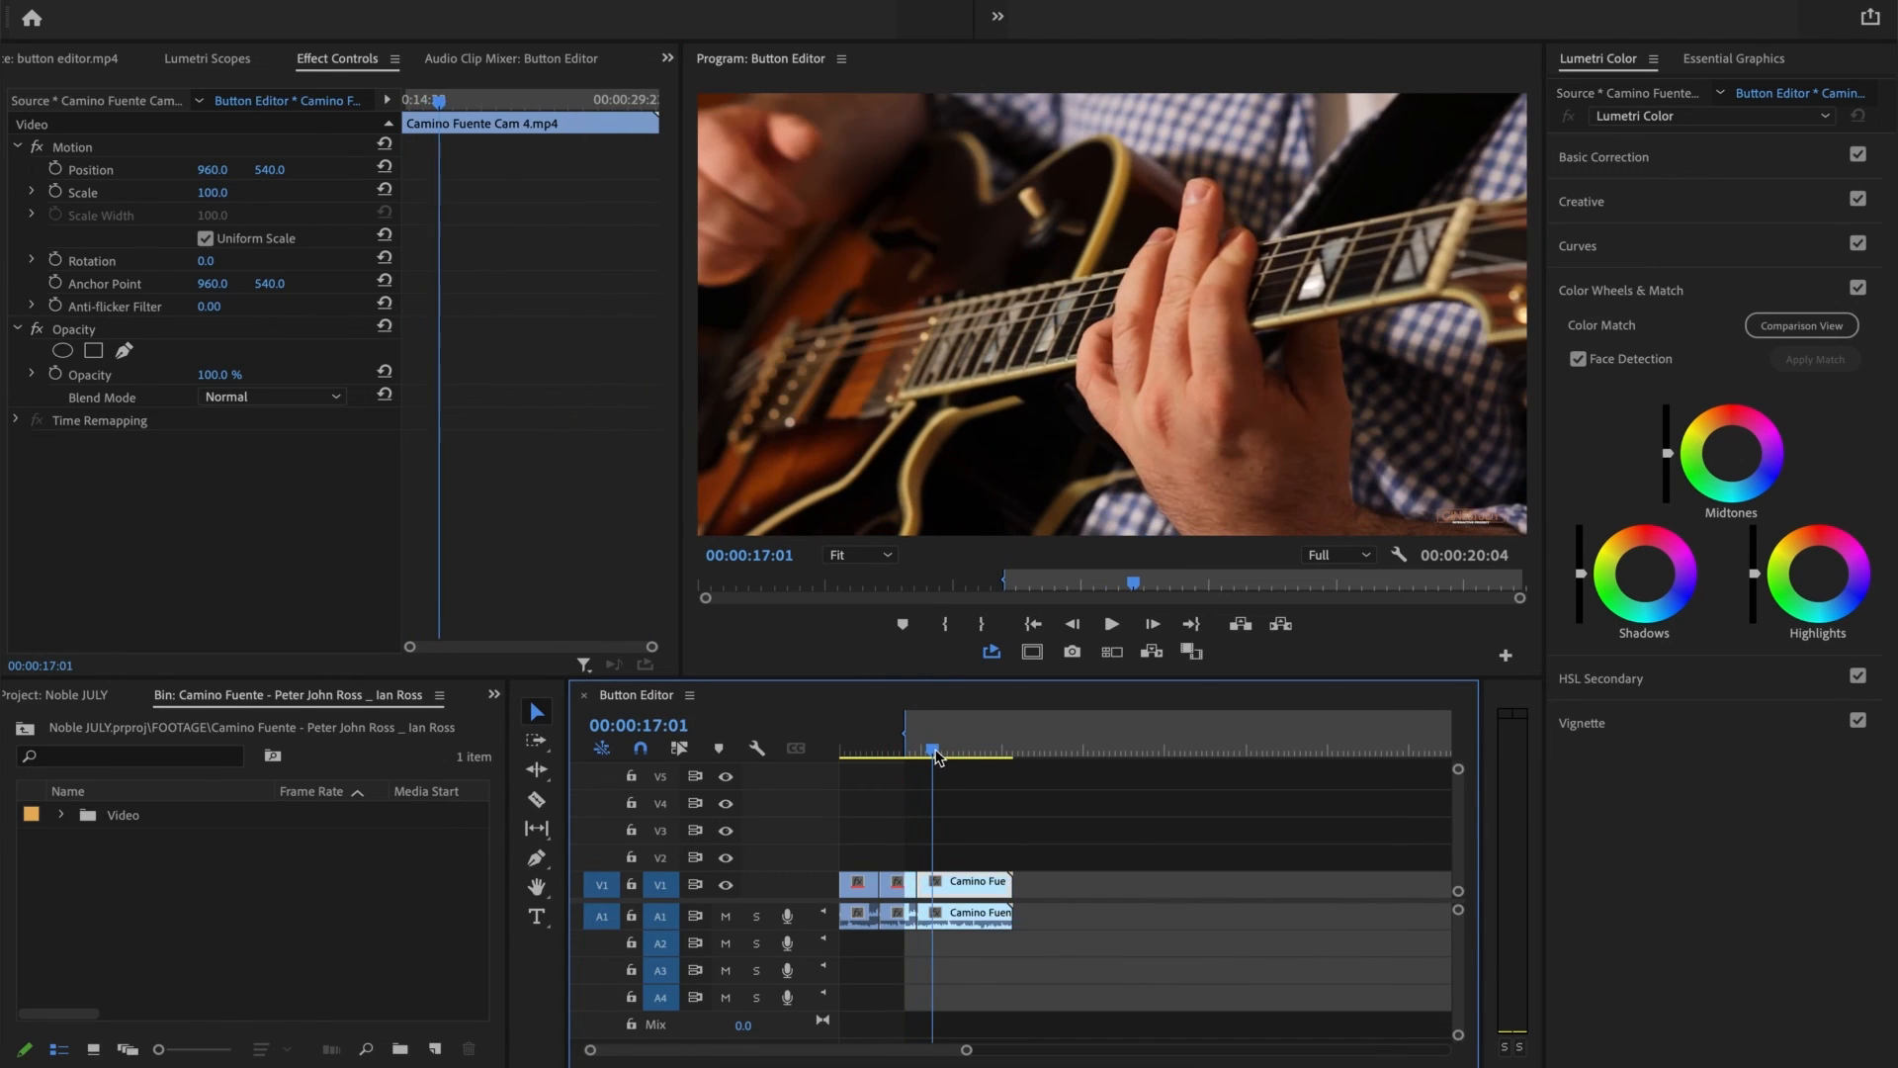
key("o")
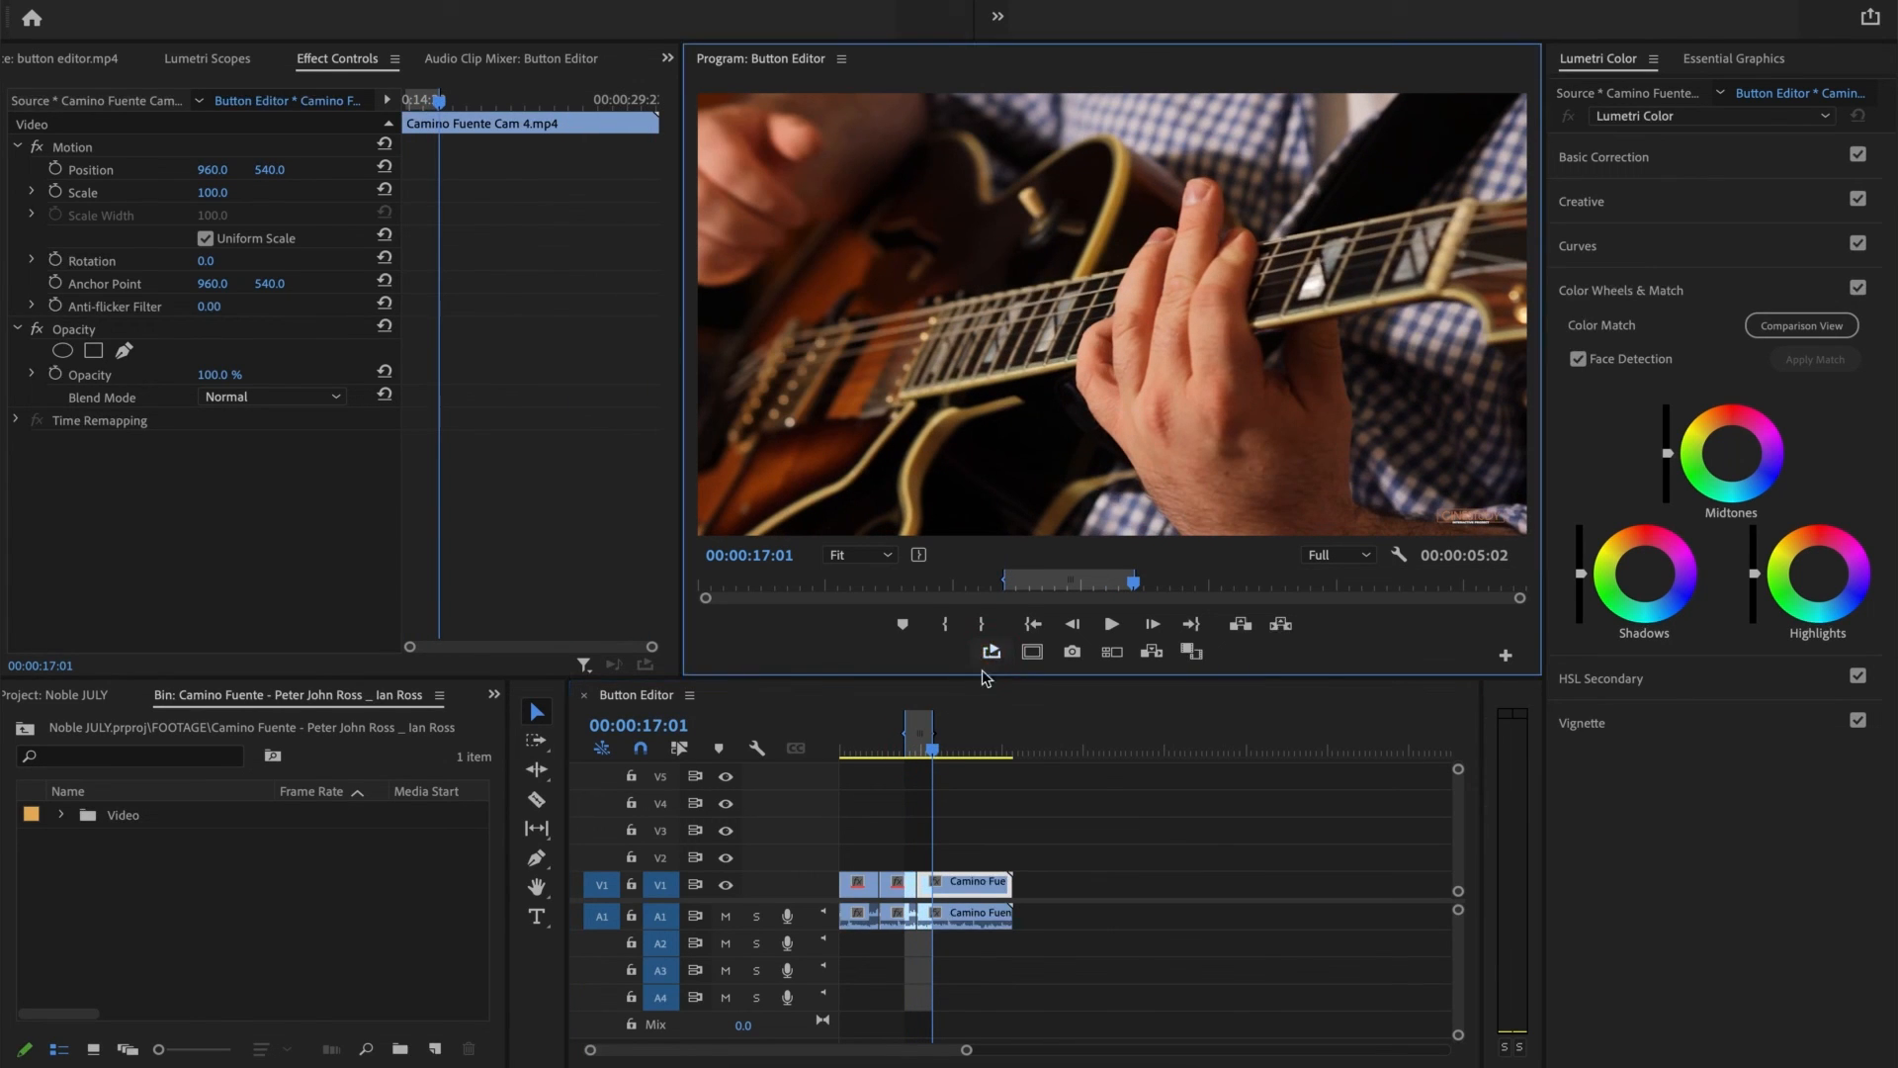
Enable Loop Playback, play briefly from 00:00:15:09 within the marked range, and move the playhead to 00:00:13:21
left_click(926, 754)
left_click(992, 652)
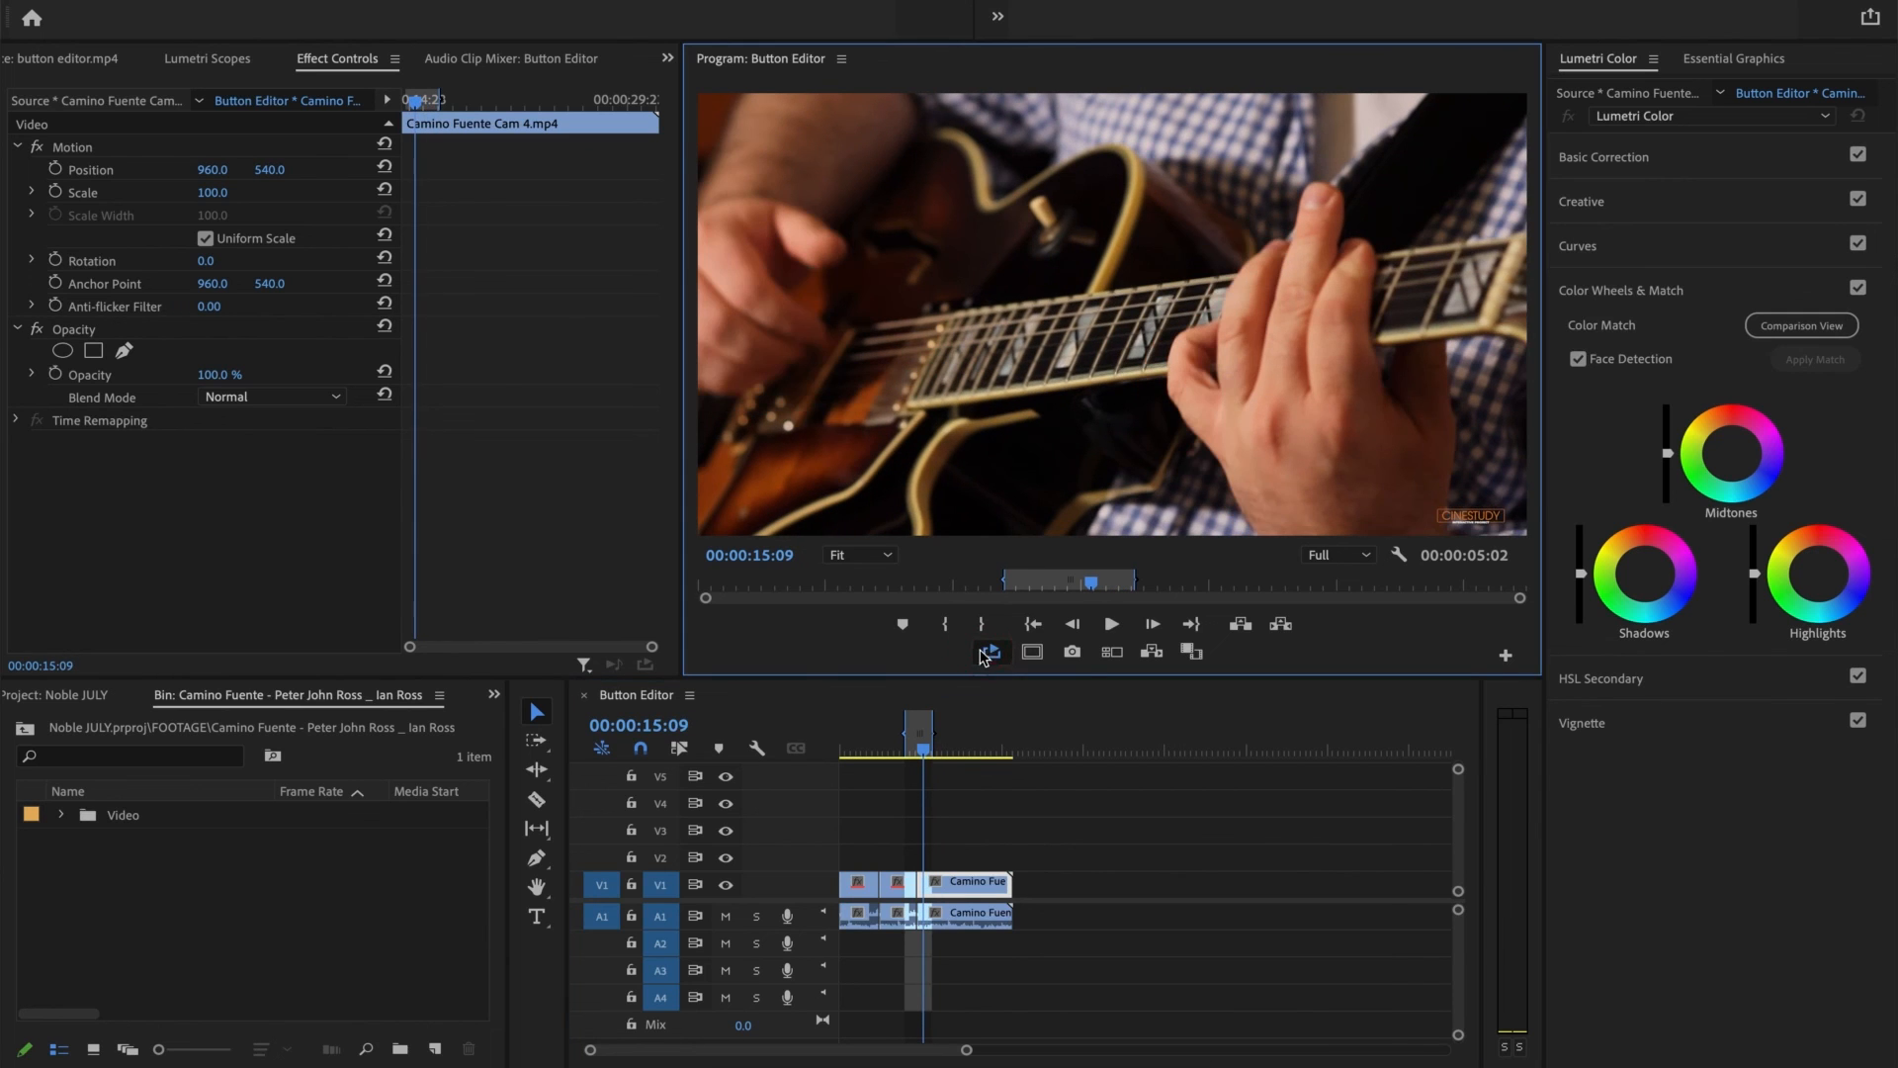
key("space")
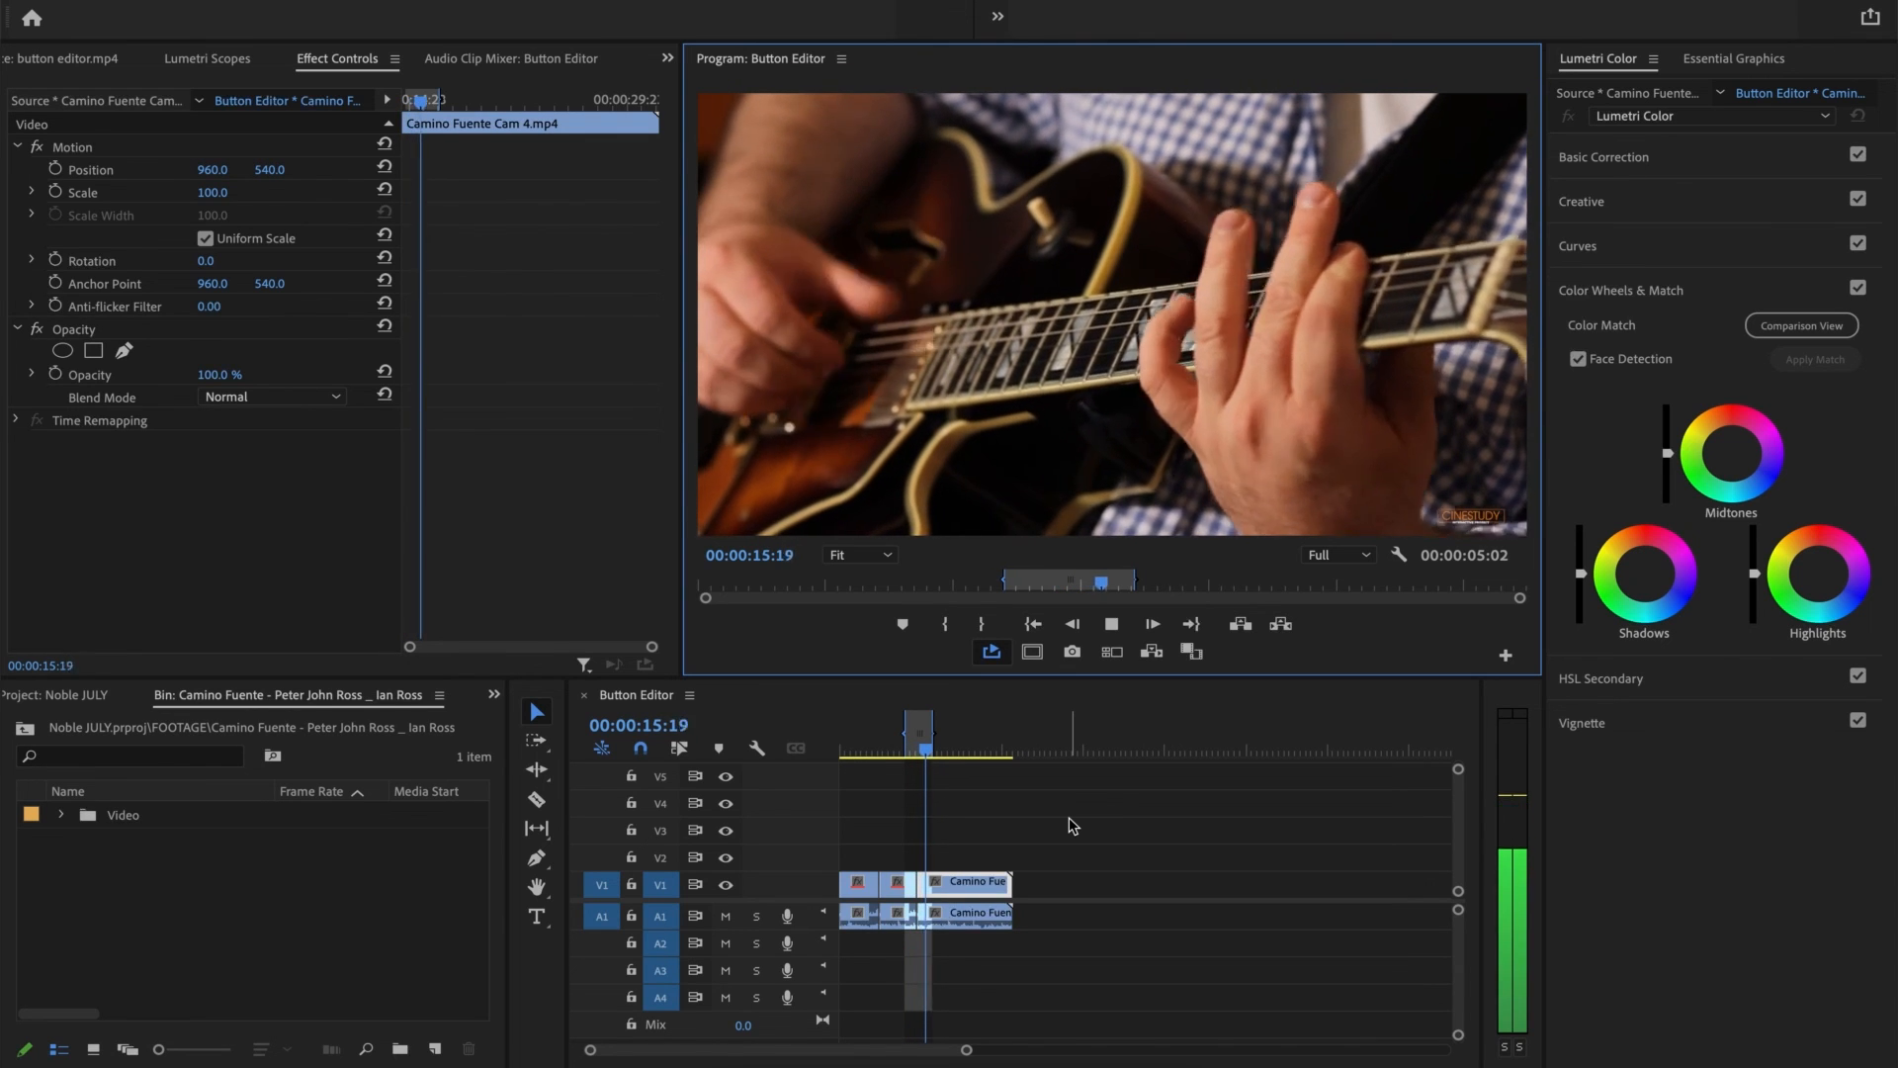
key("space")
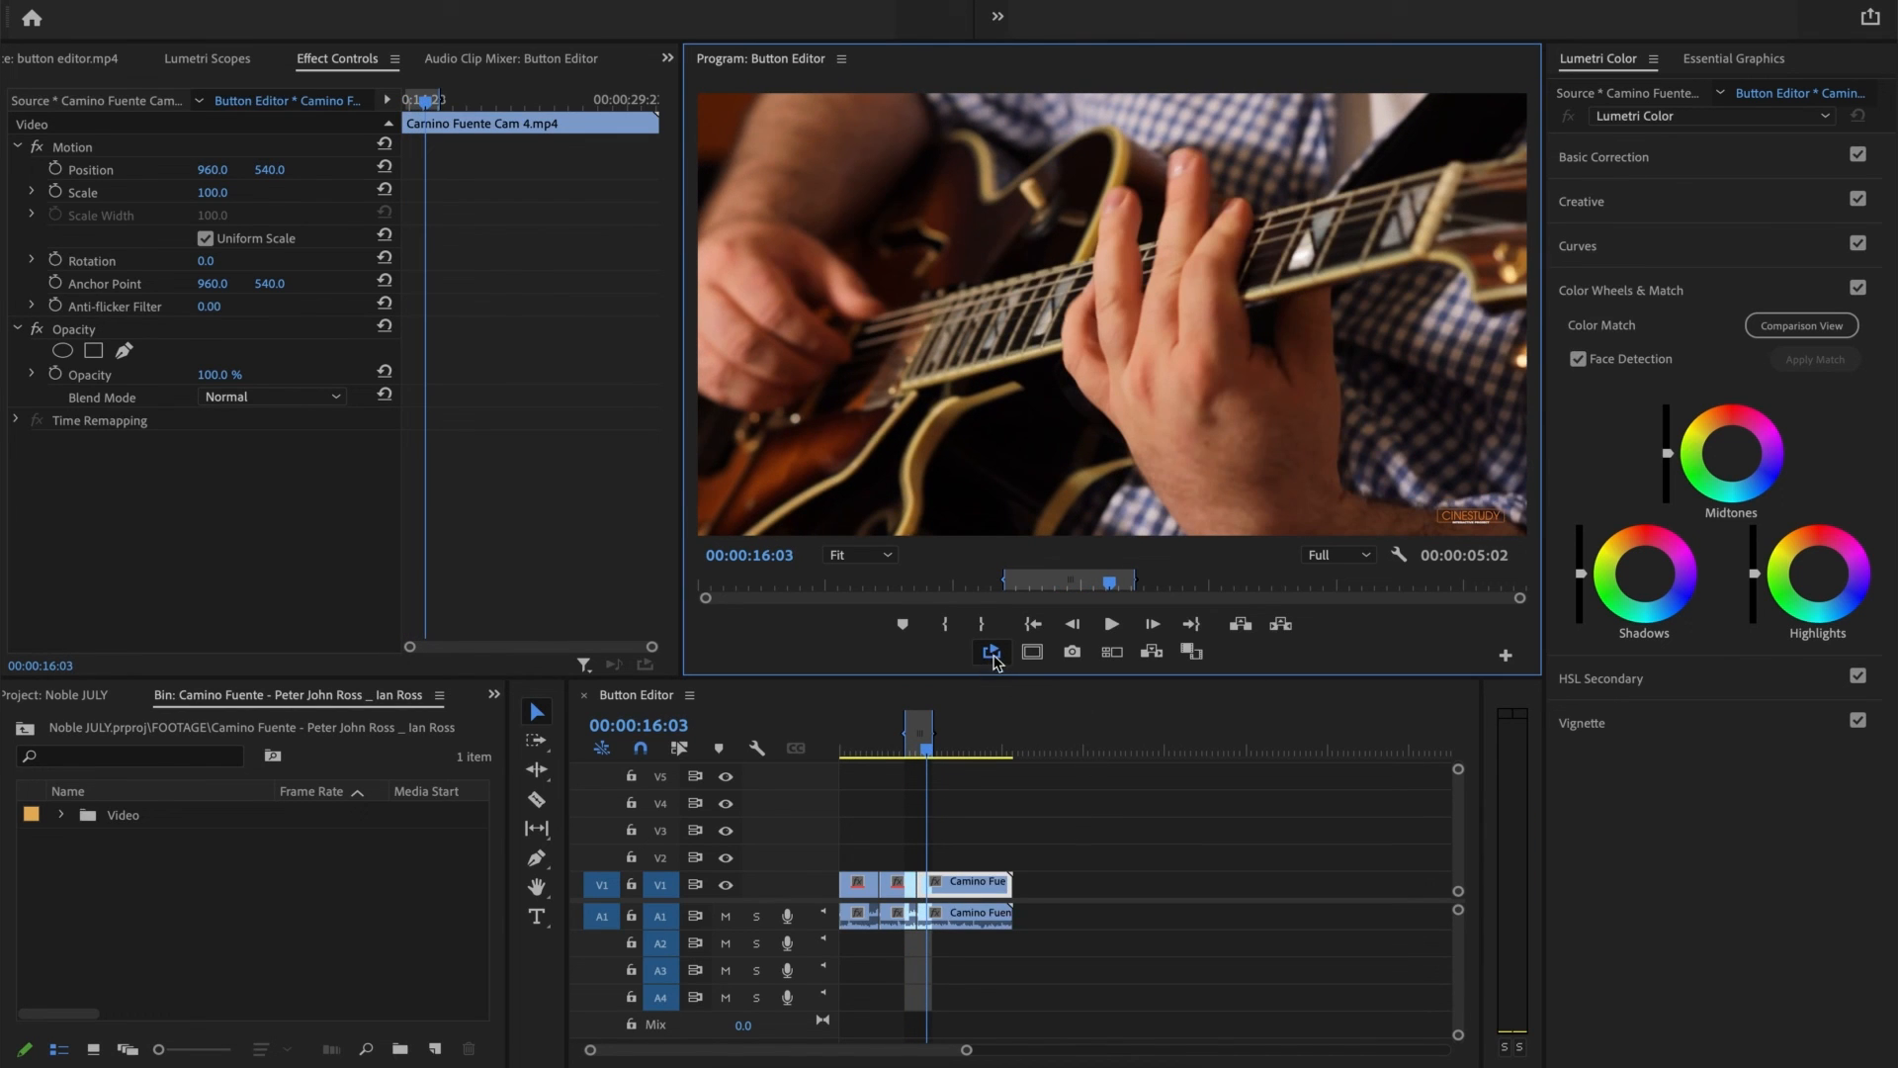
left_click(914, 754)
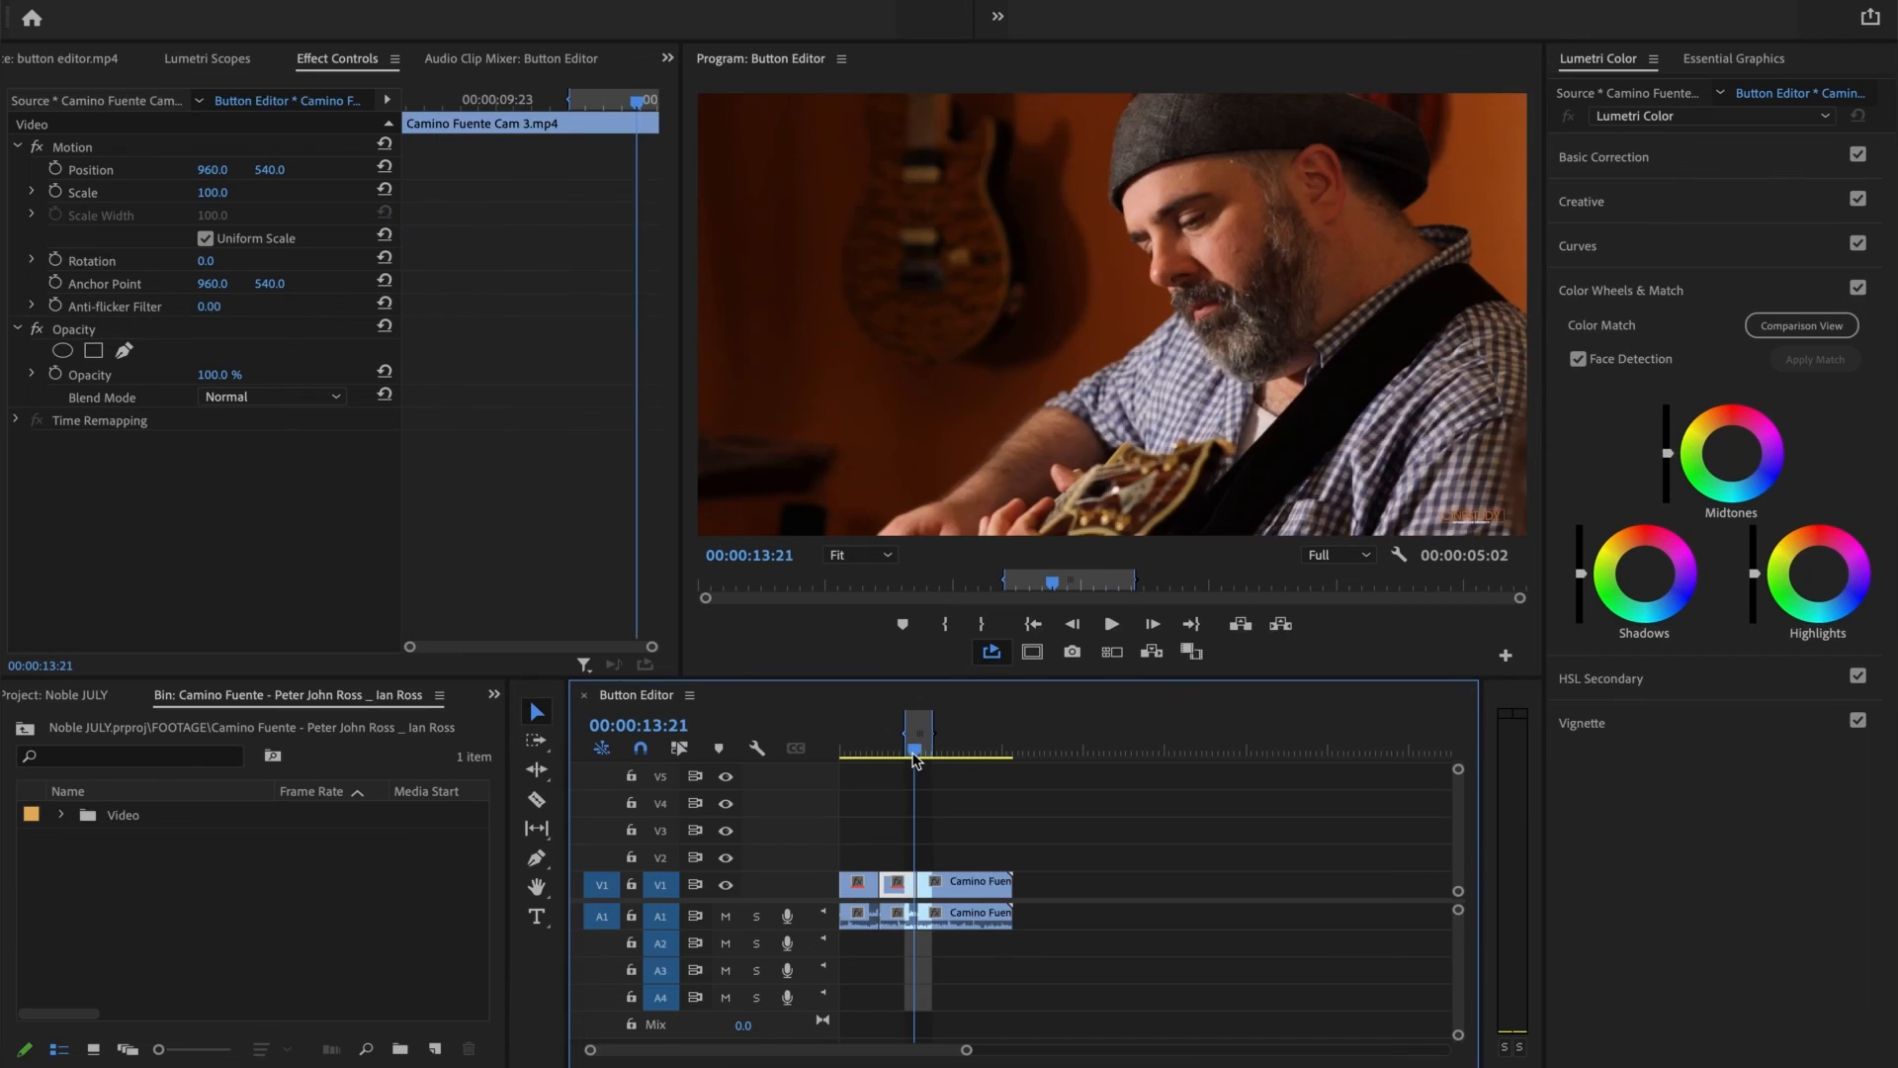
Move the playhead to 00:00:14:12 and clear the sequence's In and Out points
left_click_drag(912, 754, 921, 750)
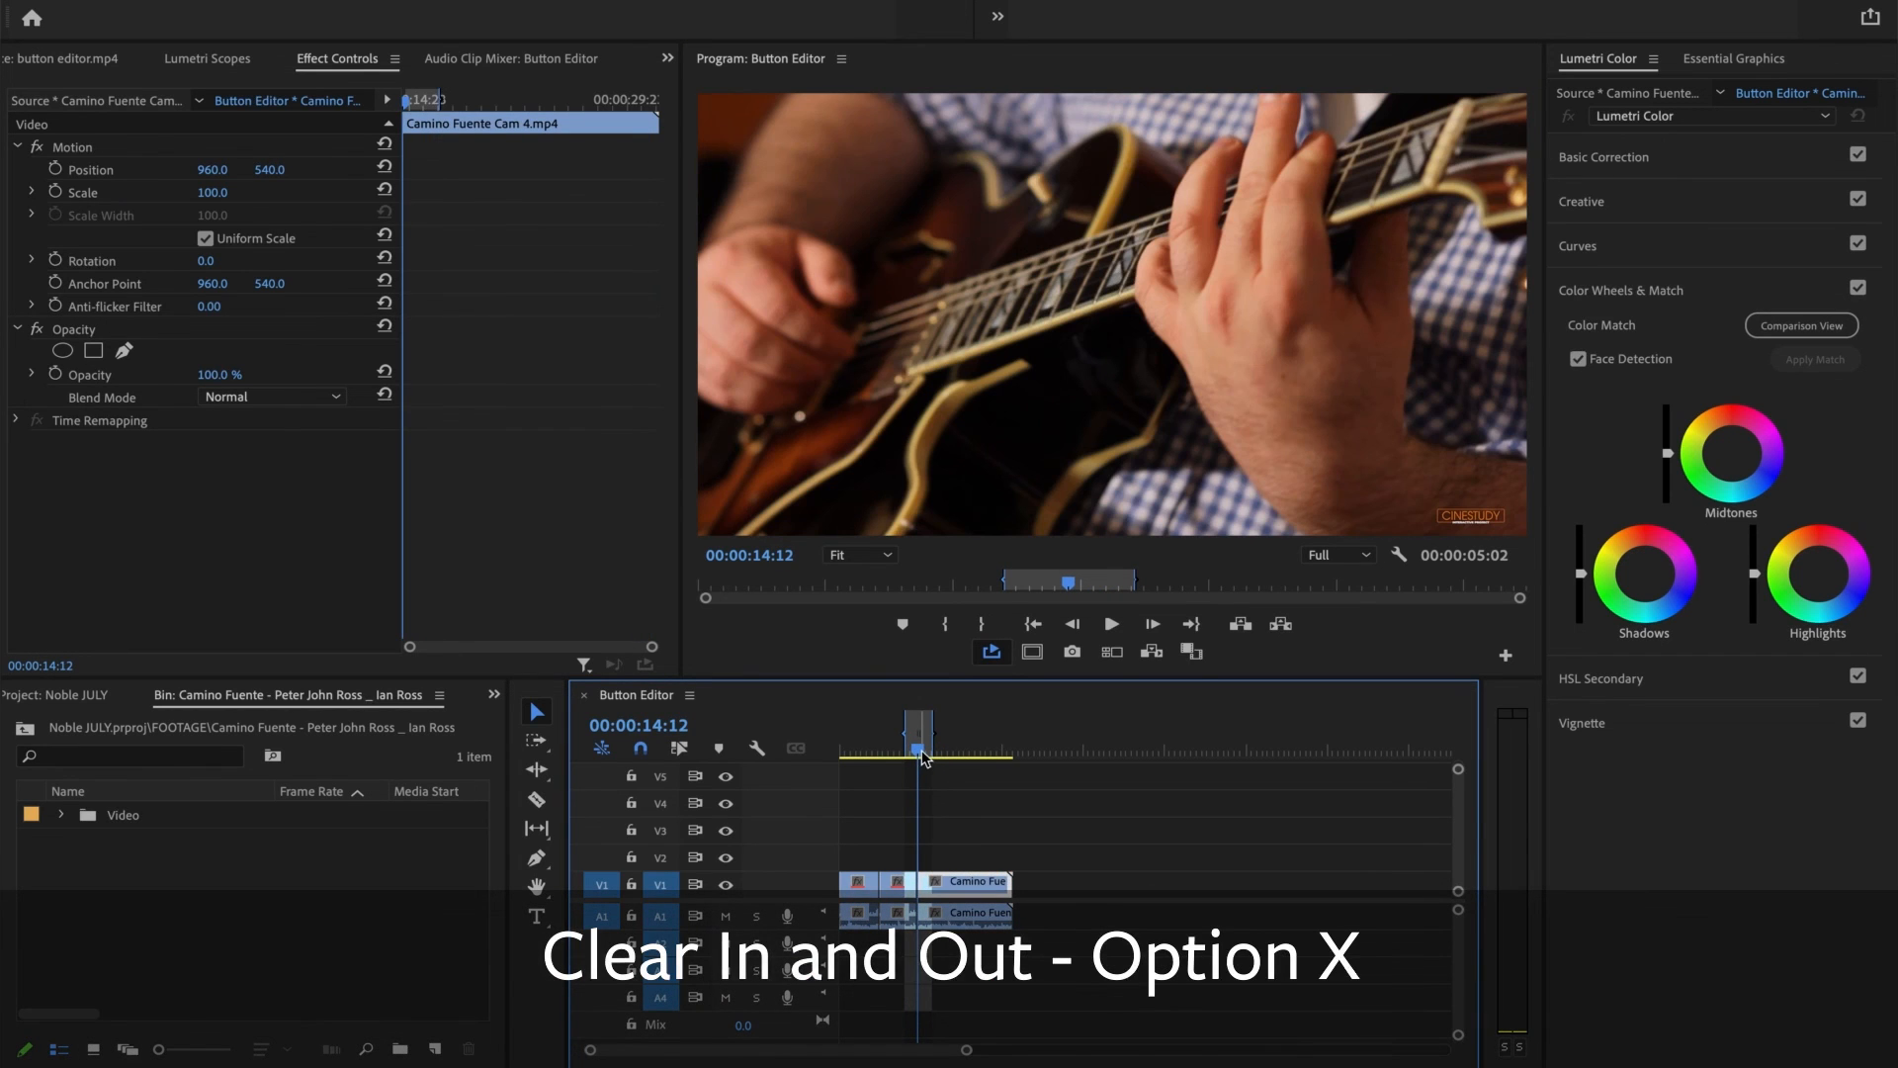
key("alt+x")
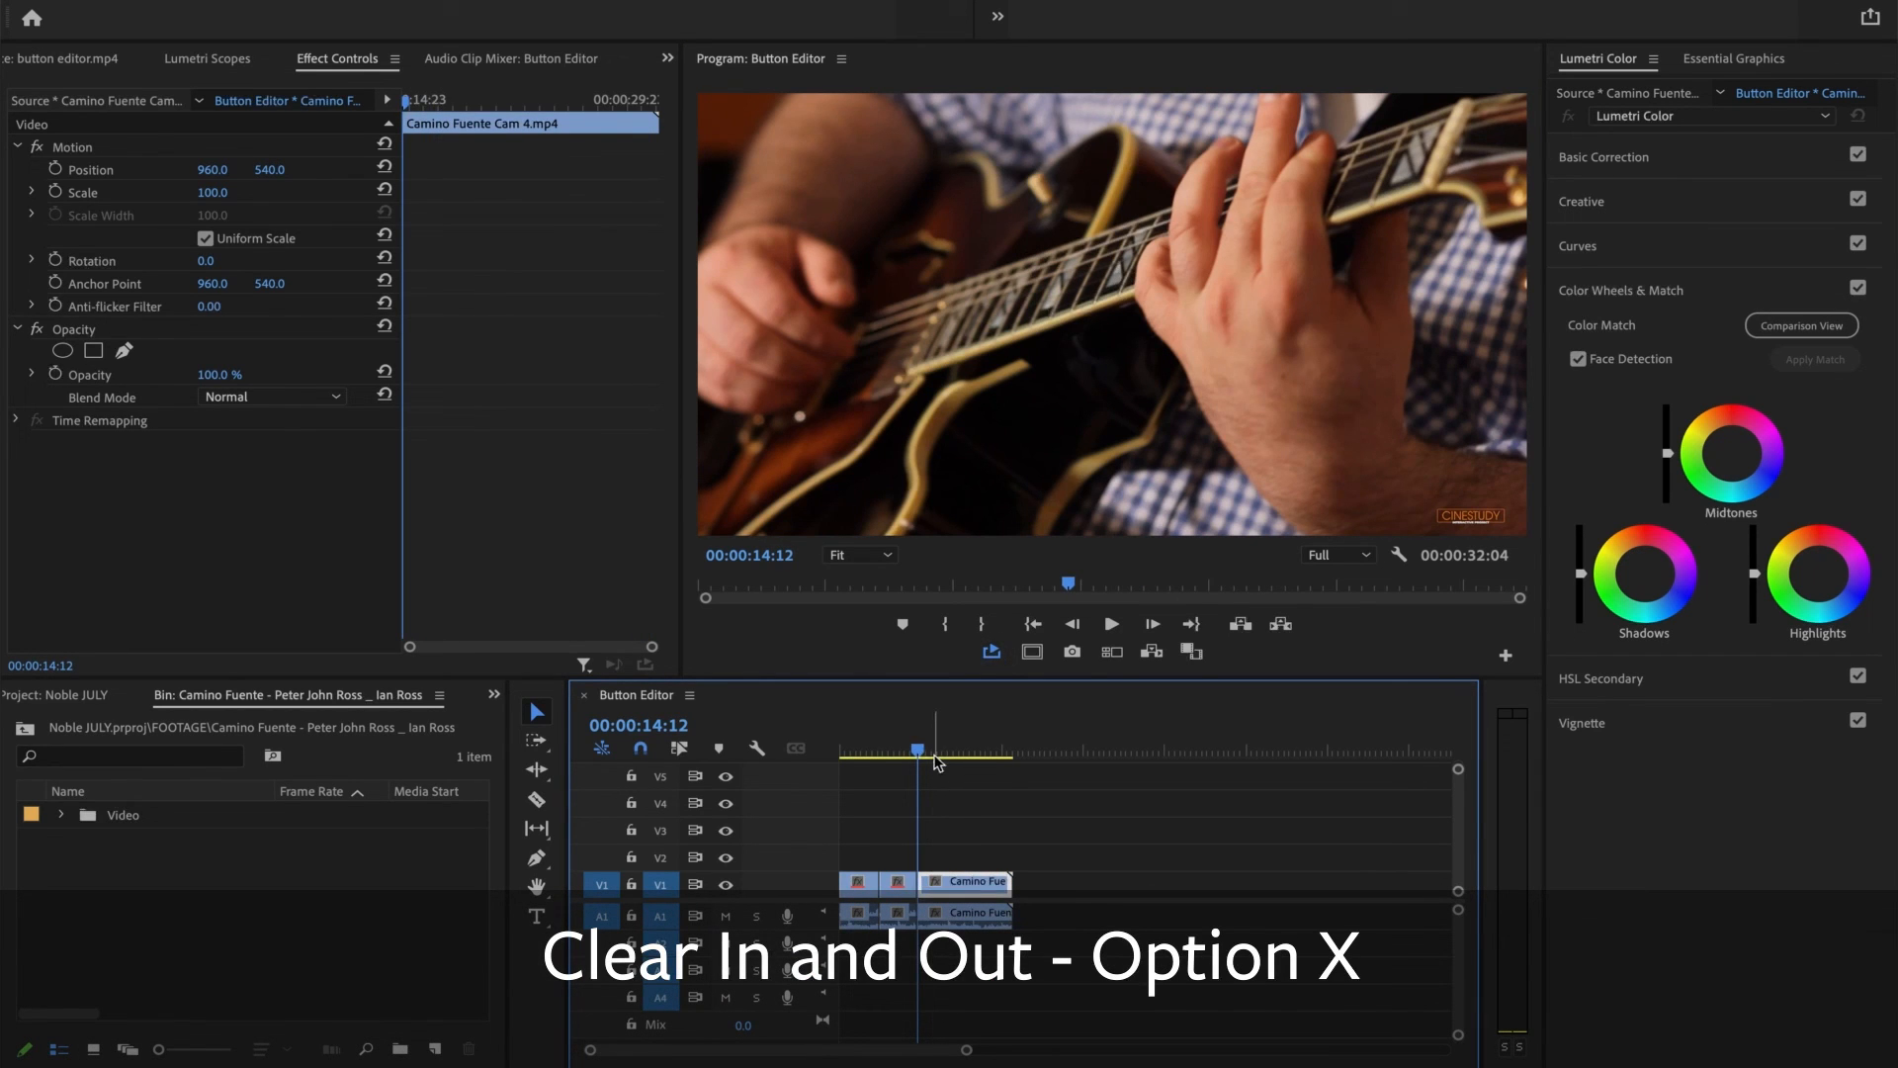
Remove the Loop Playback, Safe Margins, Toggle Multi-Camera View and Insert buttons from the second row of the Program monitor's button bar
left_click(1506, 654)
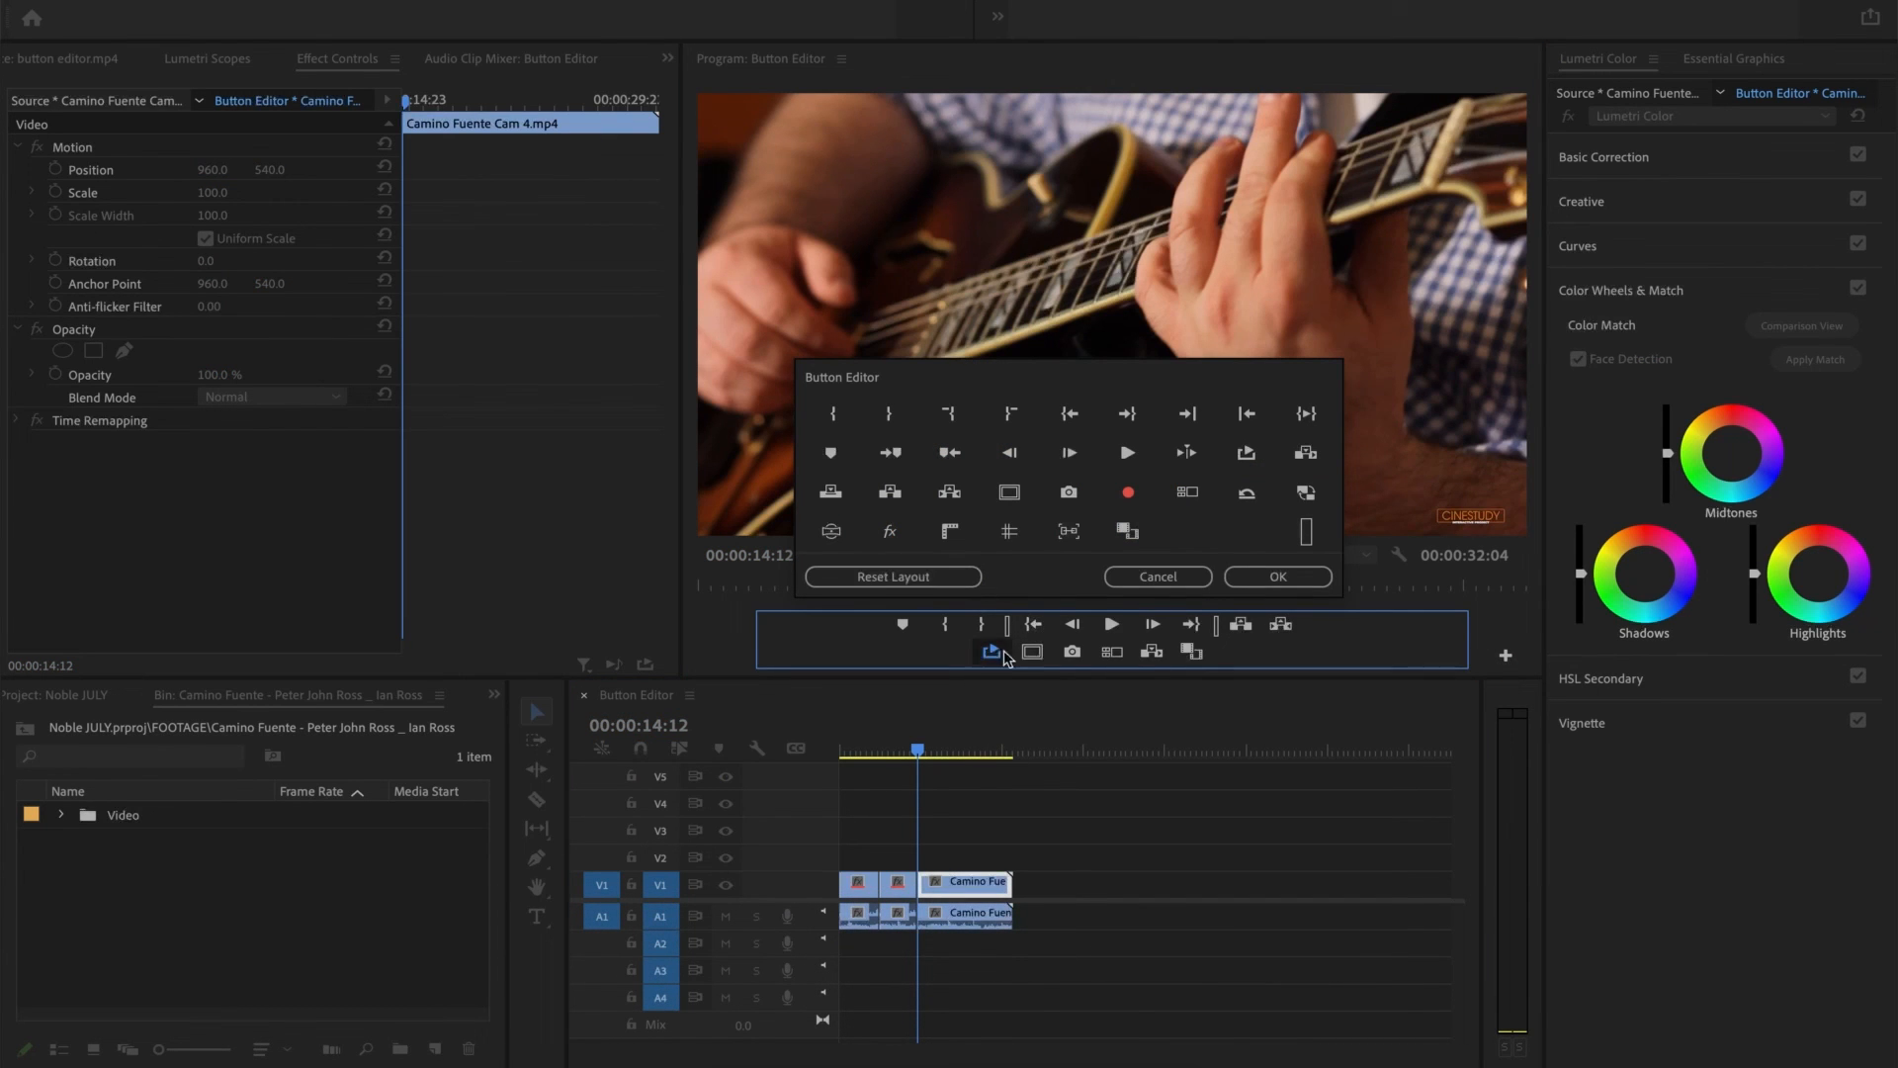
left_click_drag(998, 654, 1040, 515)
left_click_drag(1033, 650, 1072, 524)
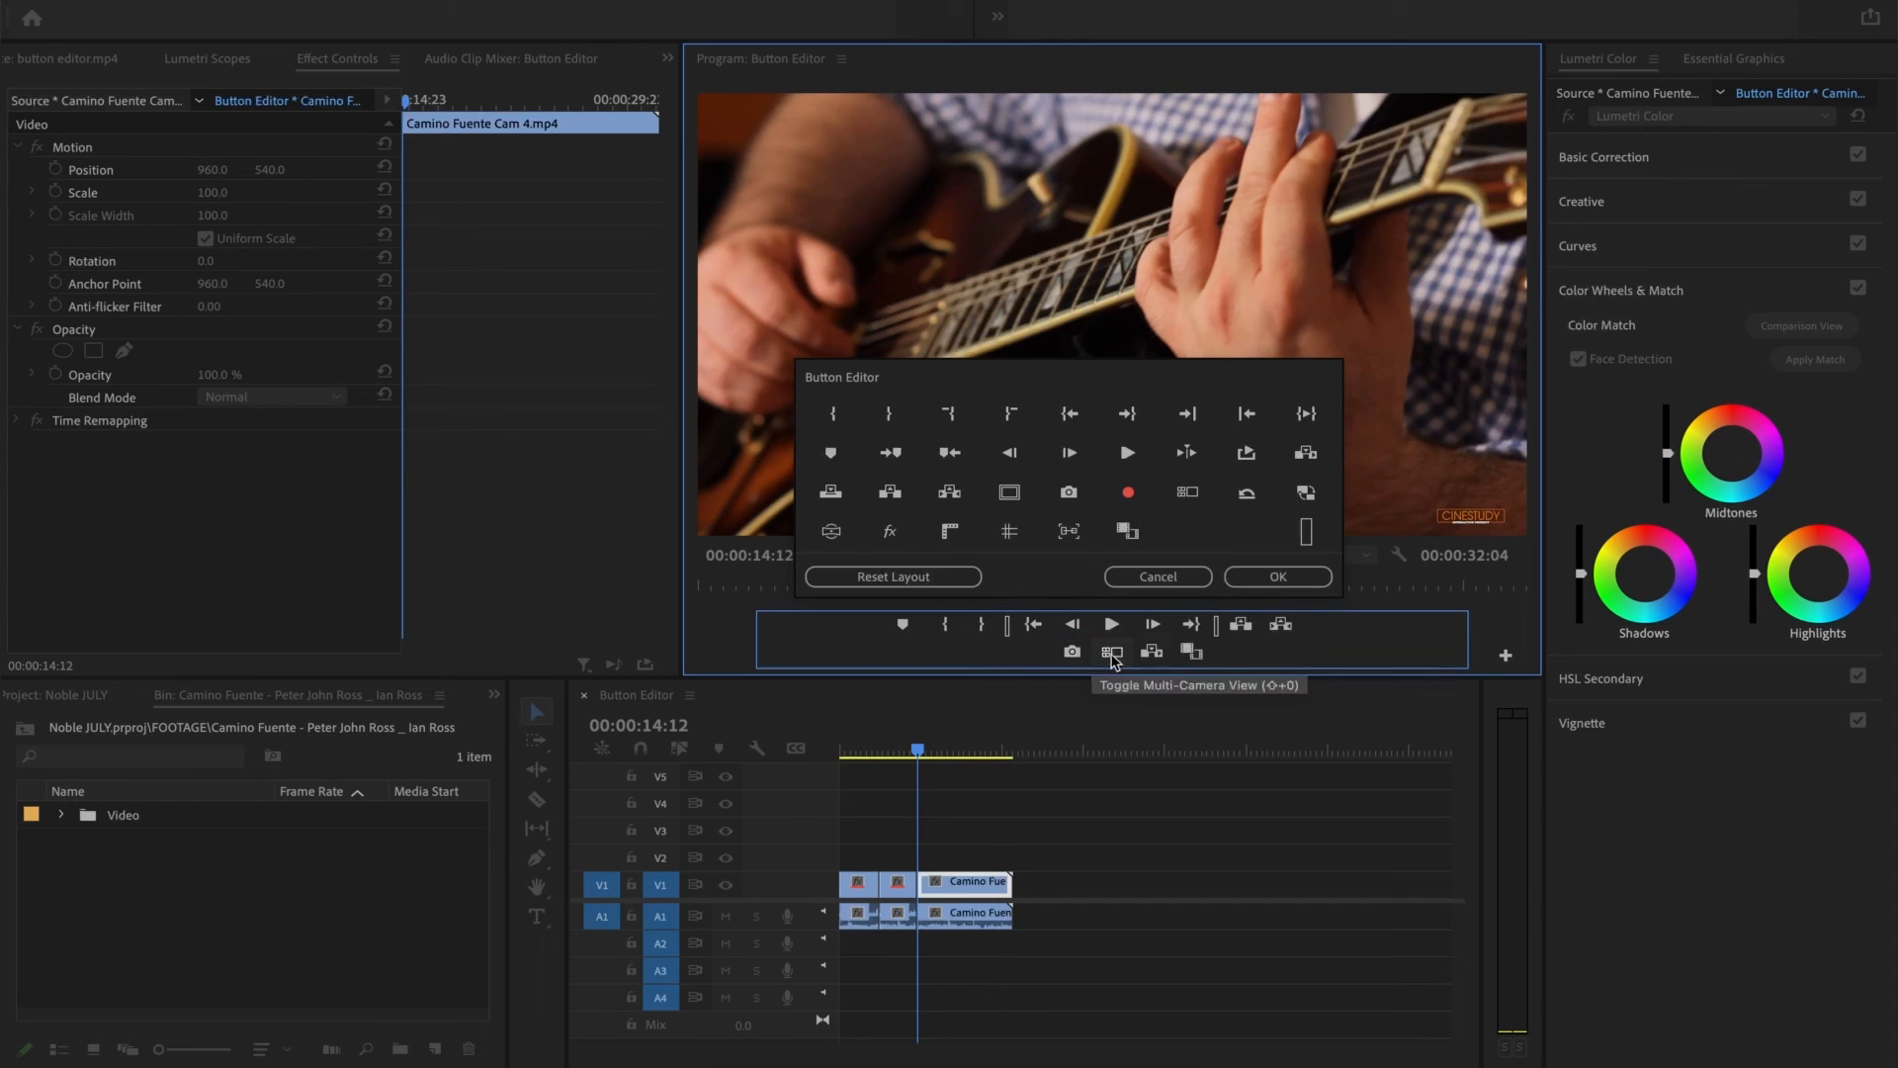
left_click_drag(1111, 655, 1112, 479)
left_click_drag(1114, 653, 1137, 510)
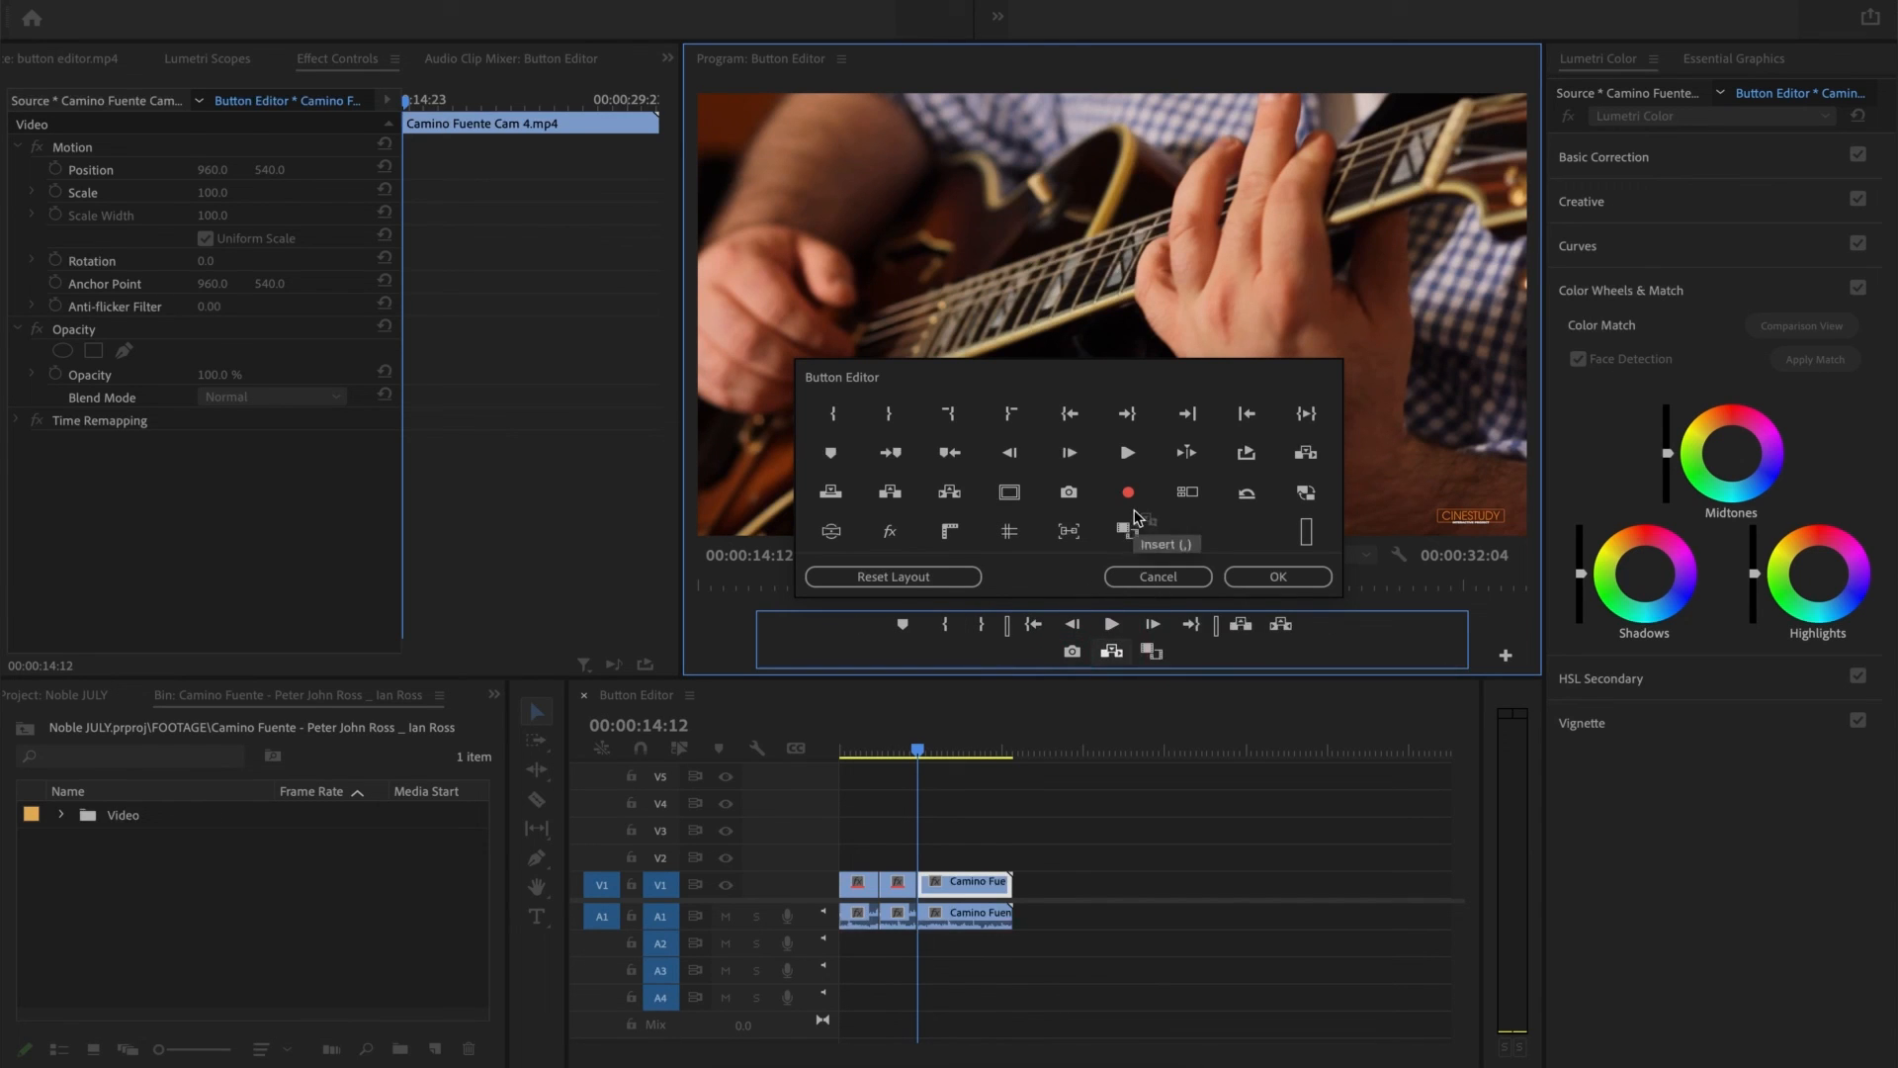
left_click_drag(1113, 654, 1137, 506)
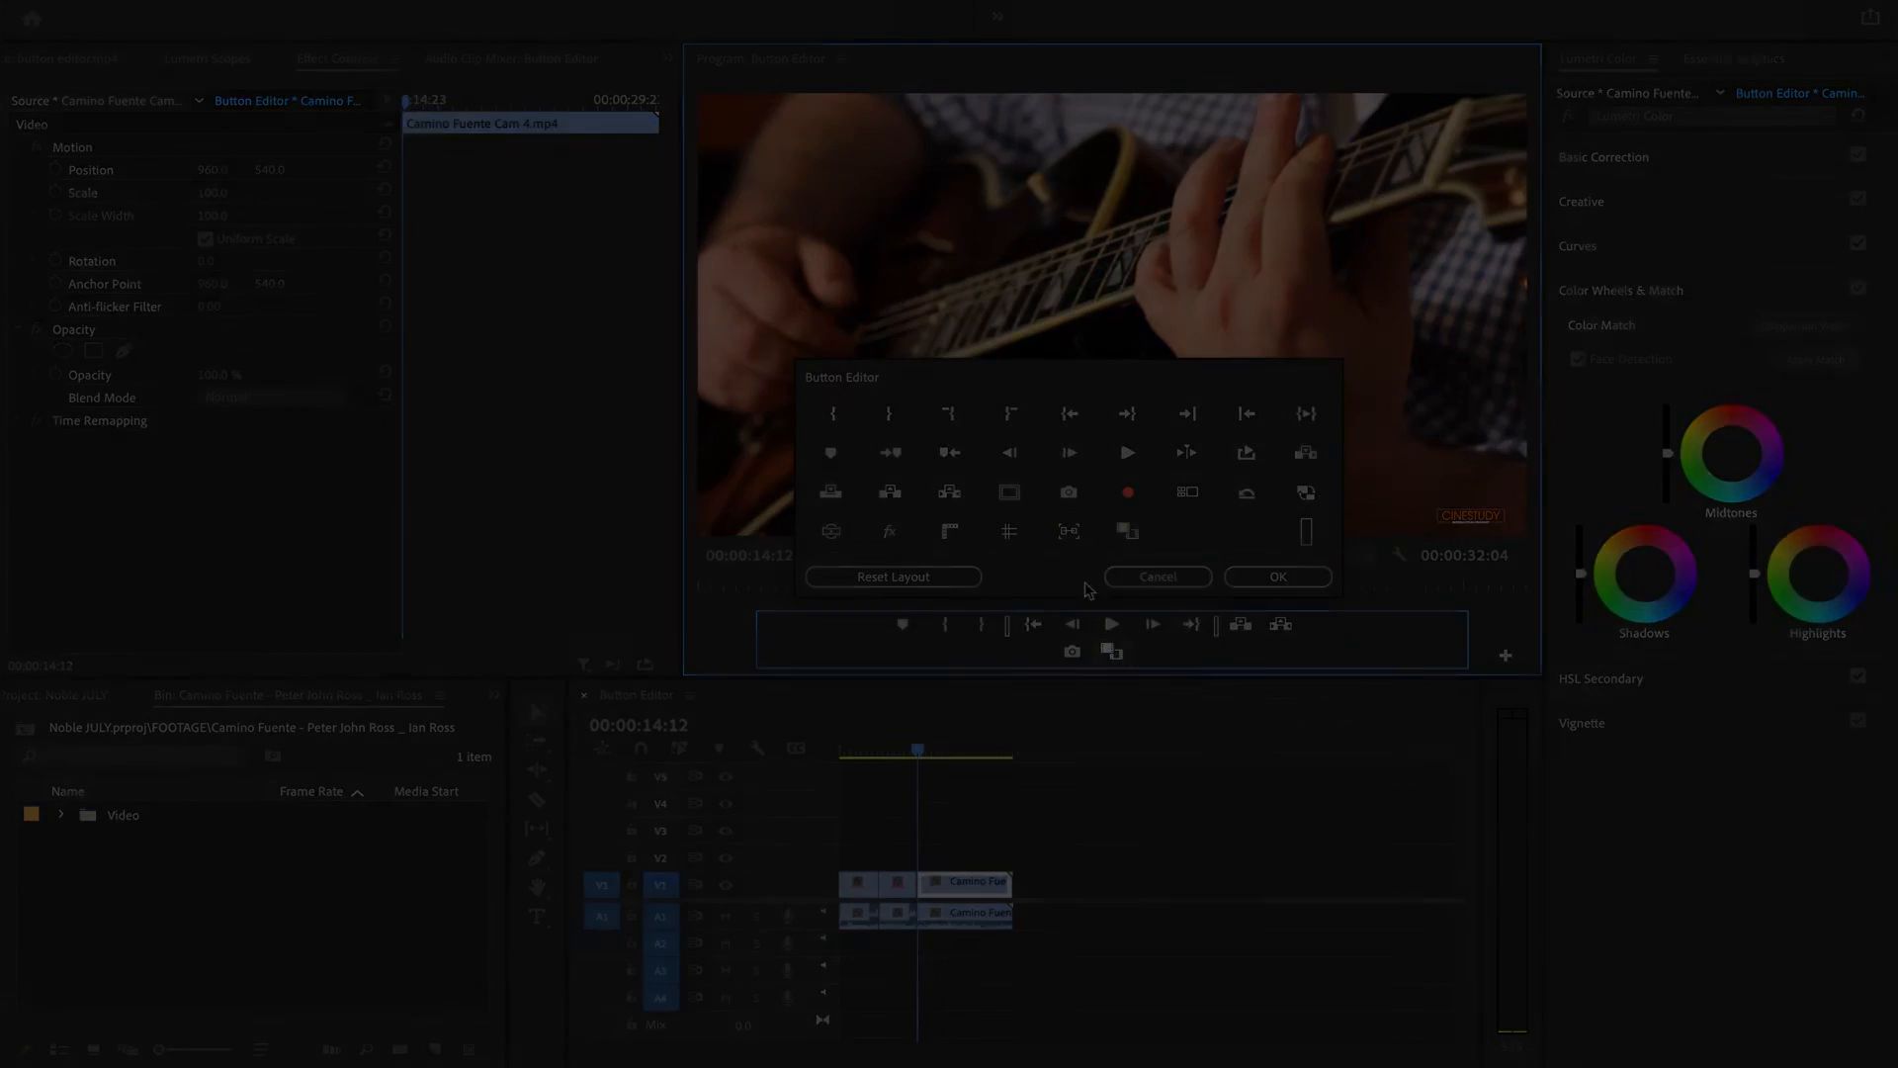